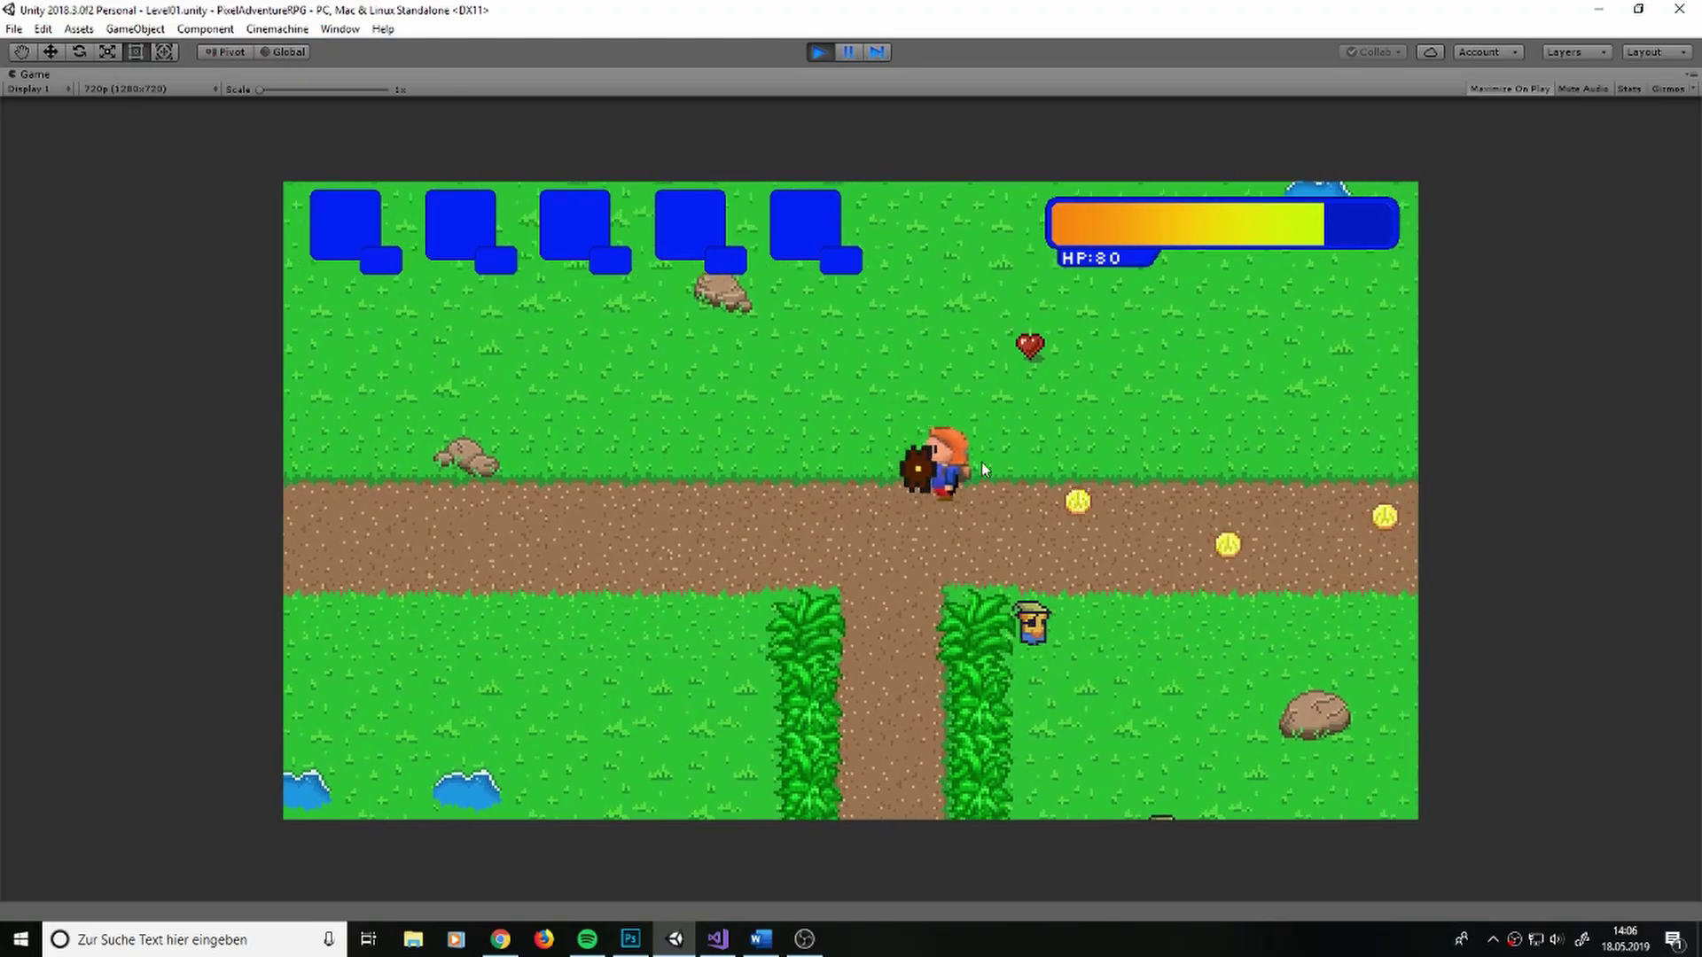
Playtest Level01 by walking the player west along the dirt path and facing the approaching enemy with the shield
key("w")
key("a")
key("s")
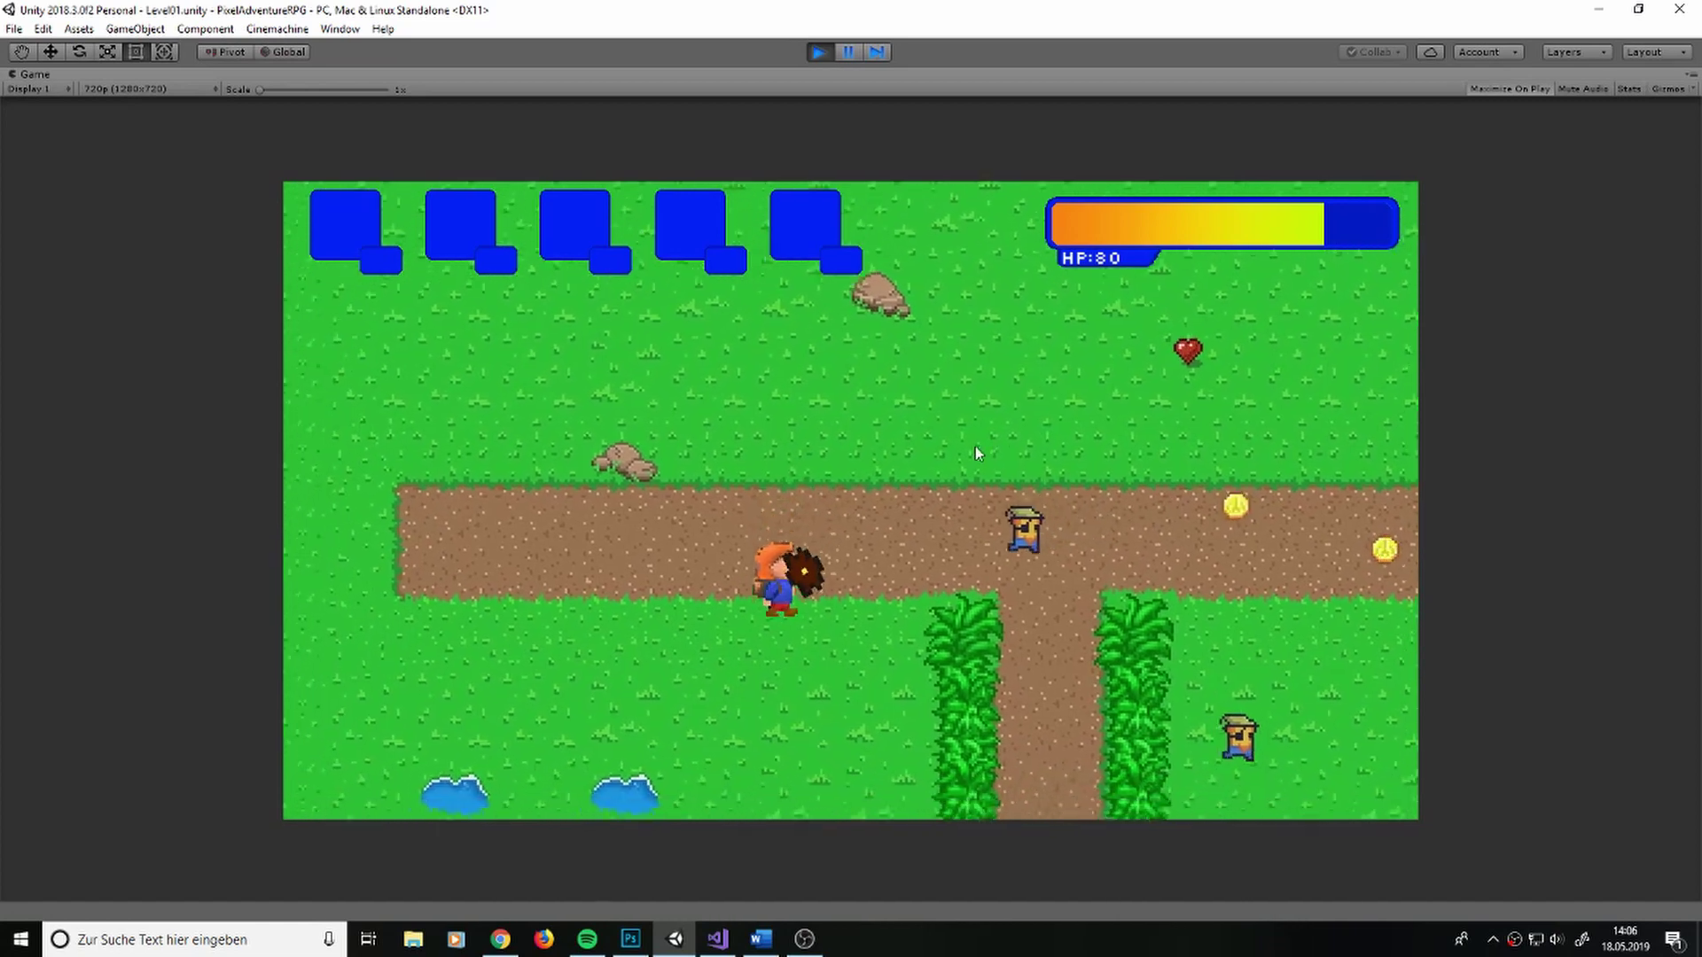
key("Left")
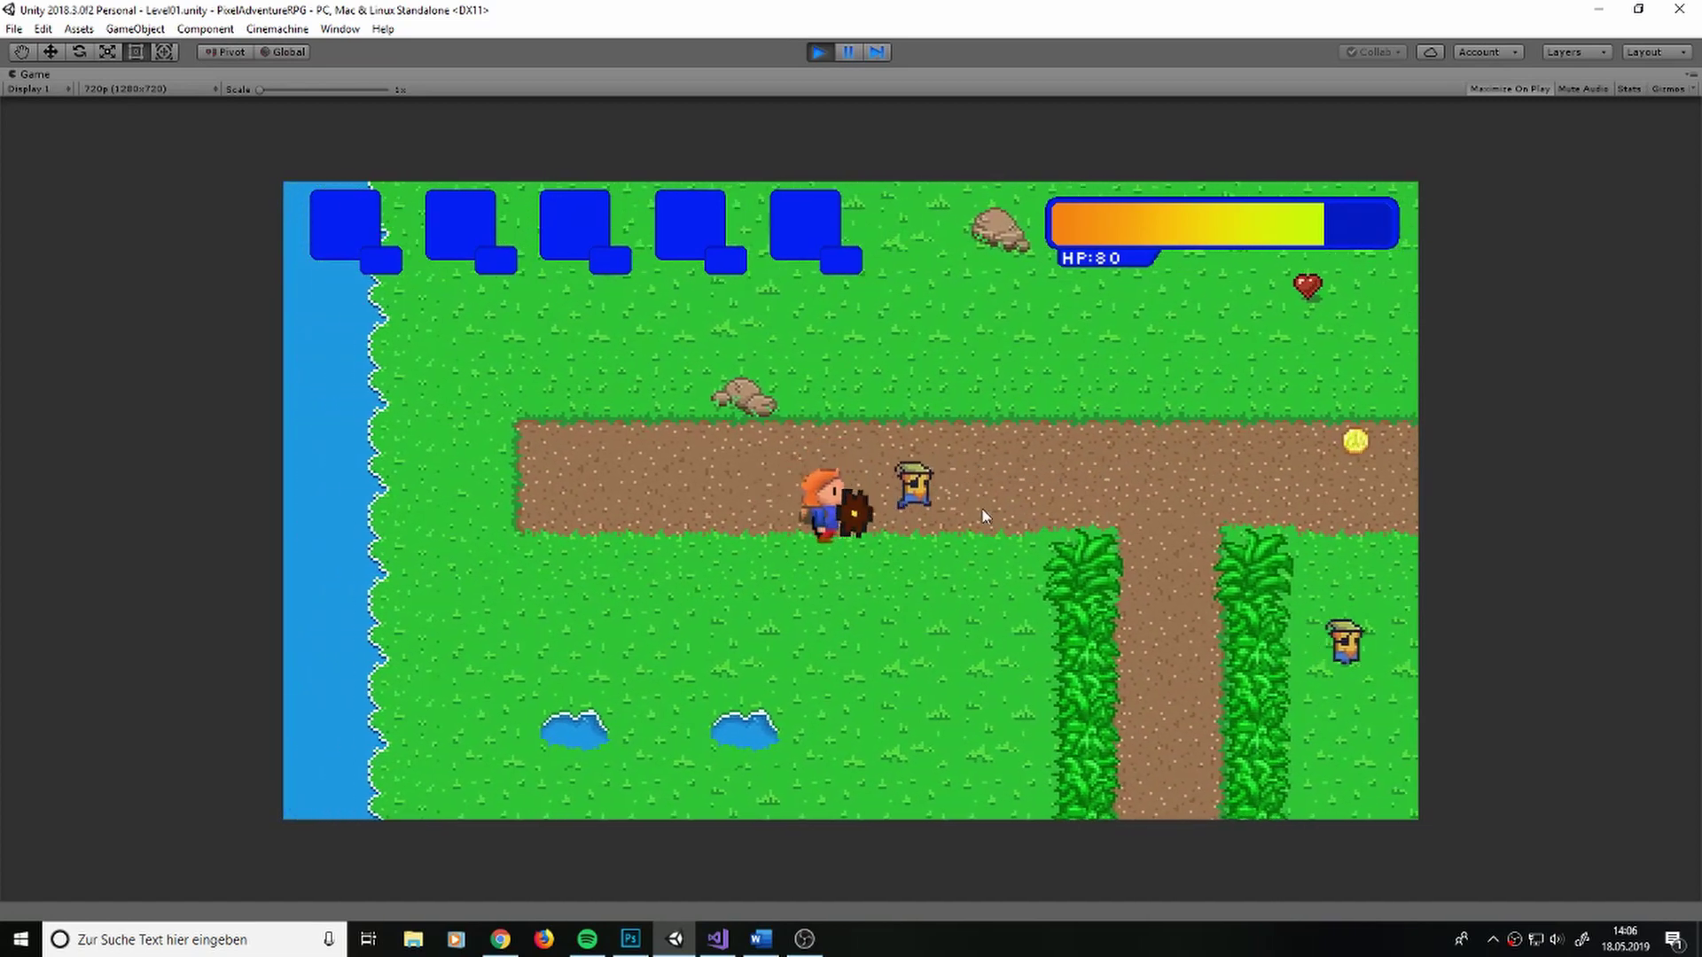
key("Right")
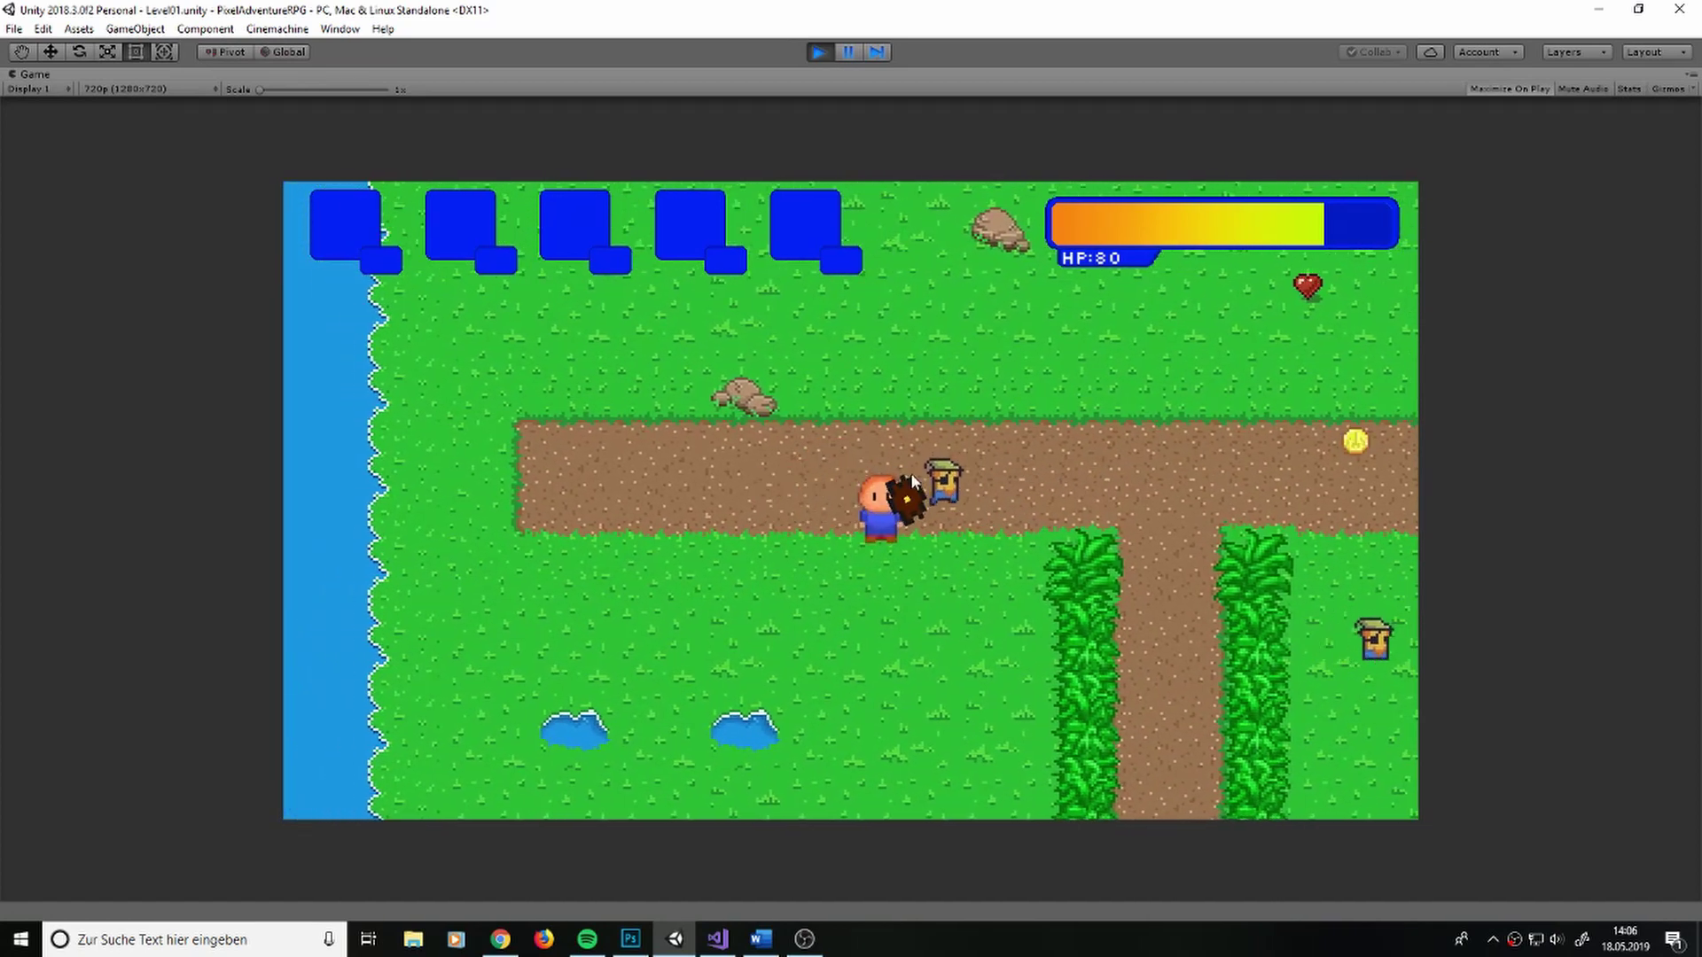
key("a")
key("d")
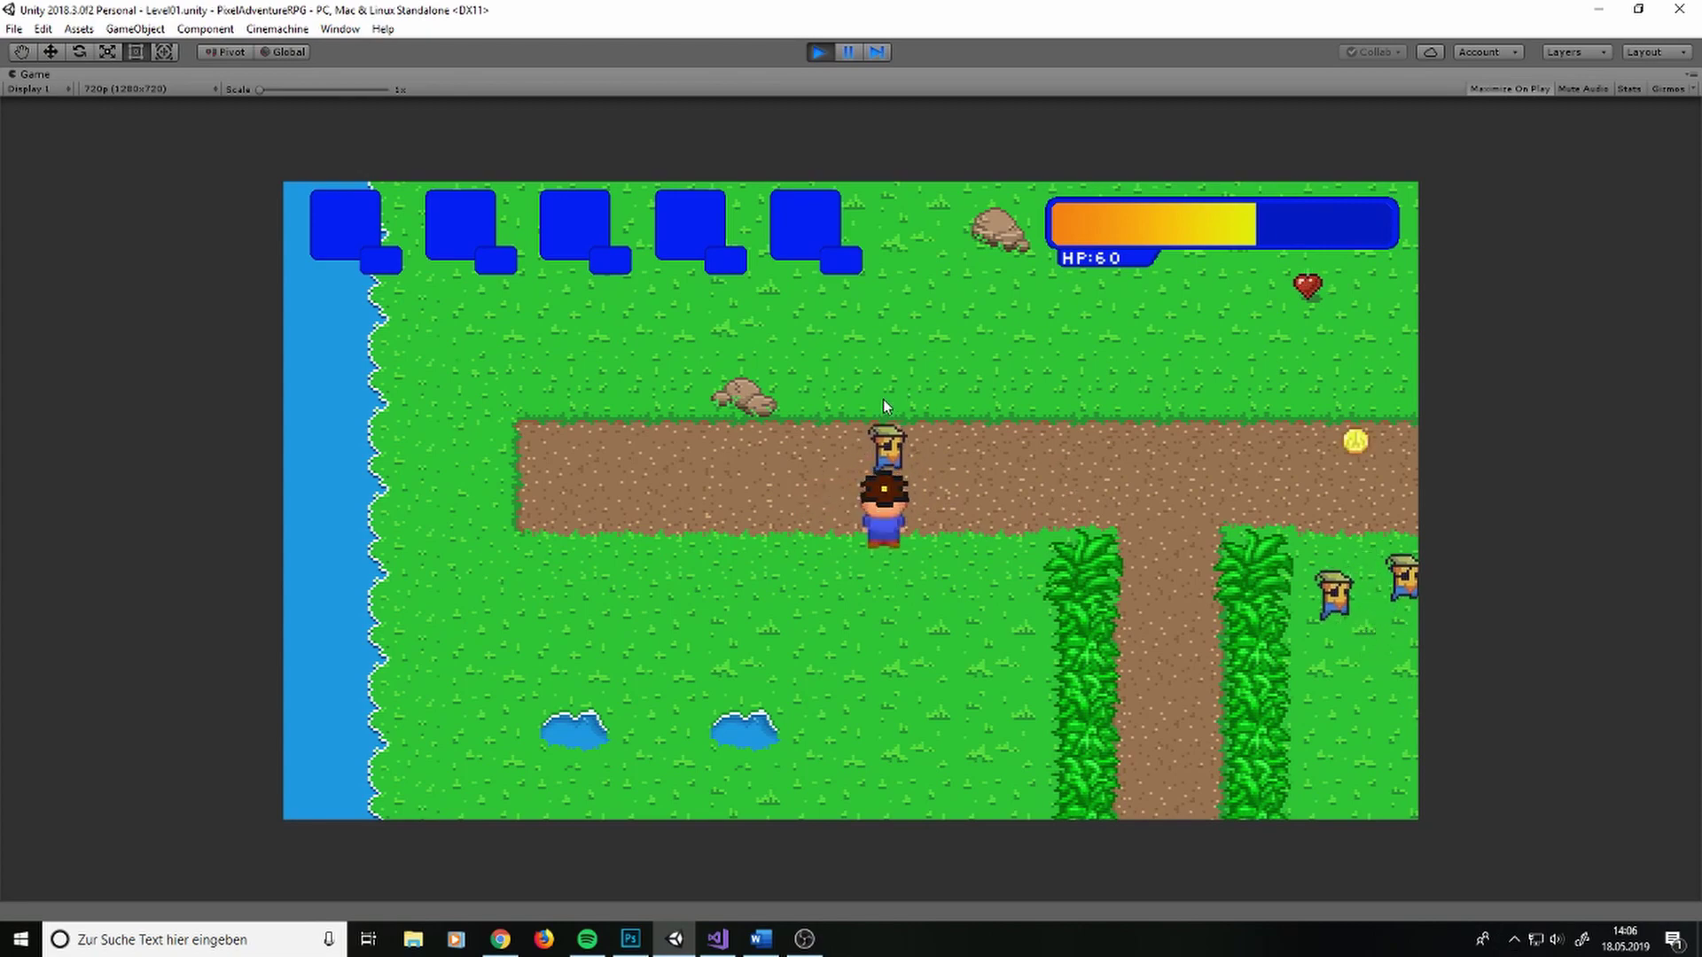
Pick up the heart on the grass and collect the coins along the eastern part of the dirt path
key("Right")
key("Up")
key("Right")
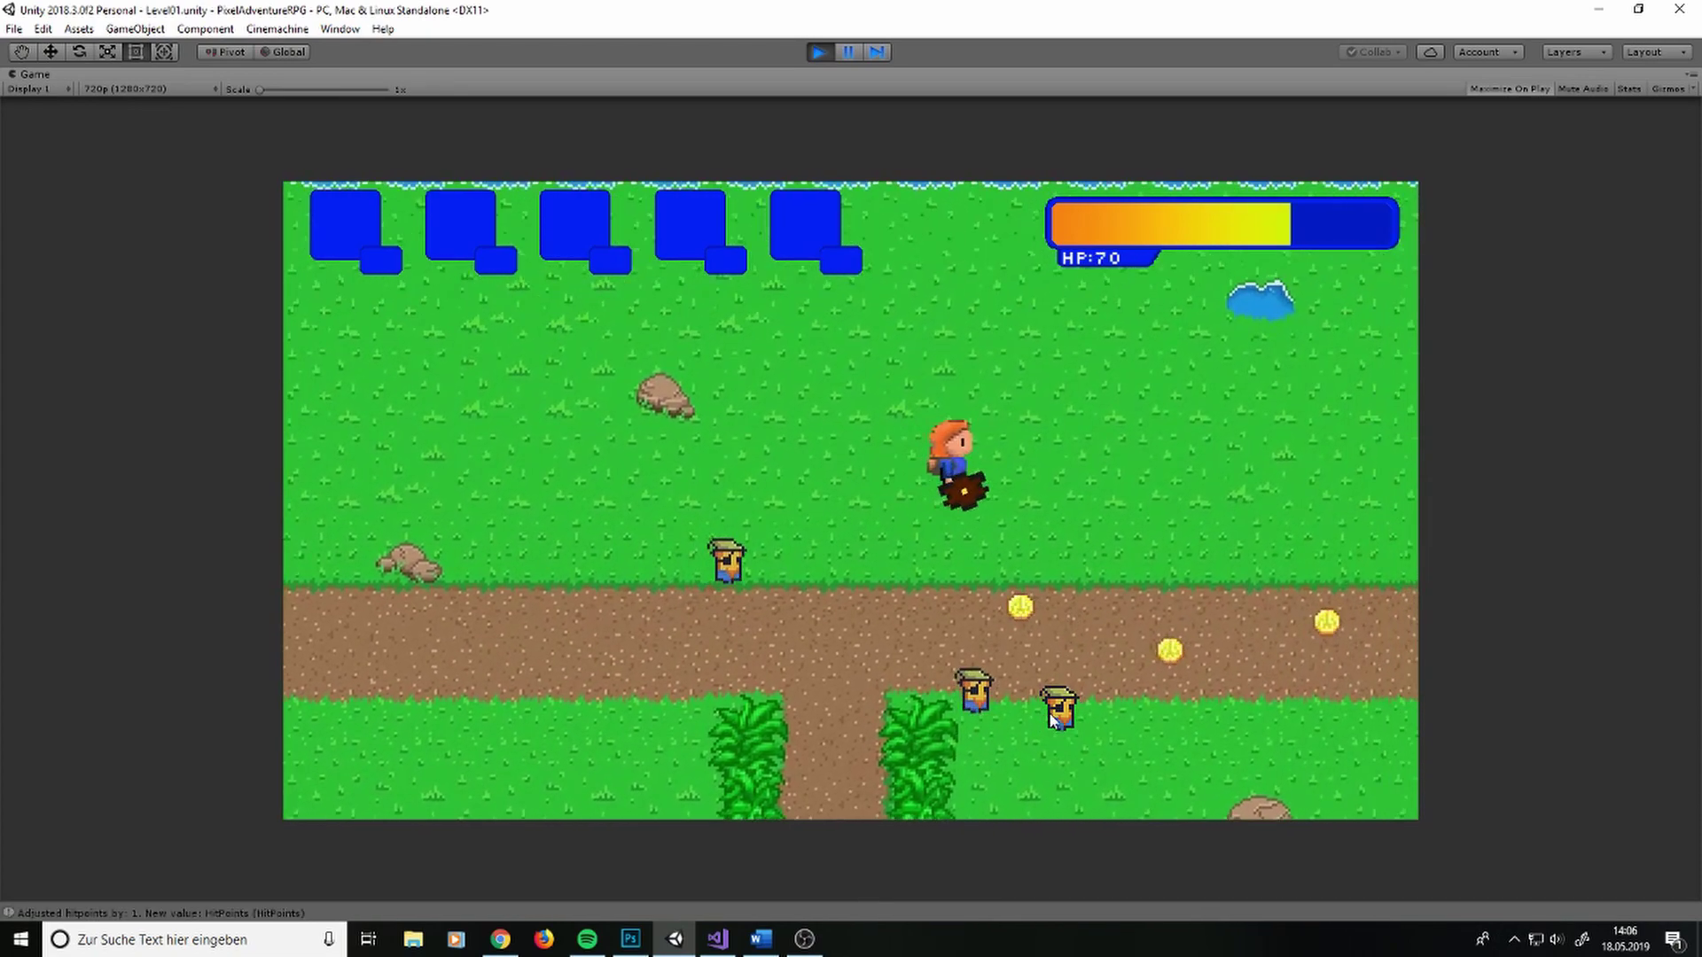
key("Down")
key("Right")
key("Down")
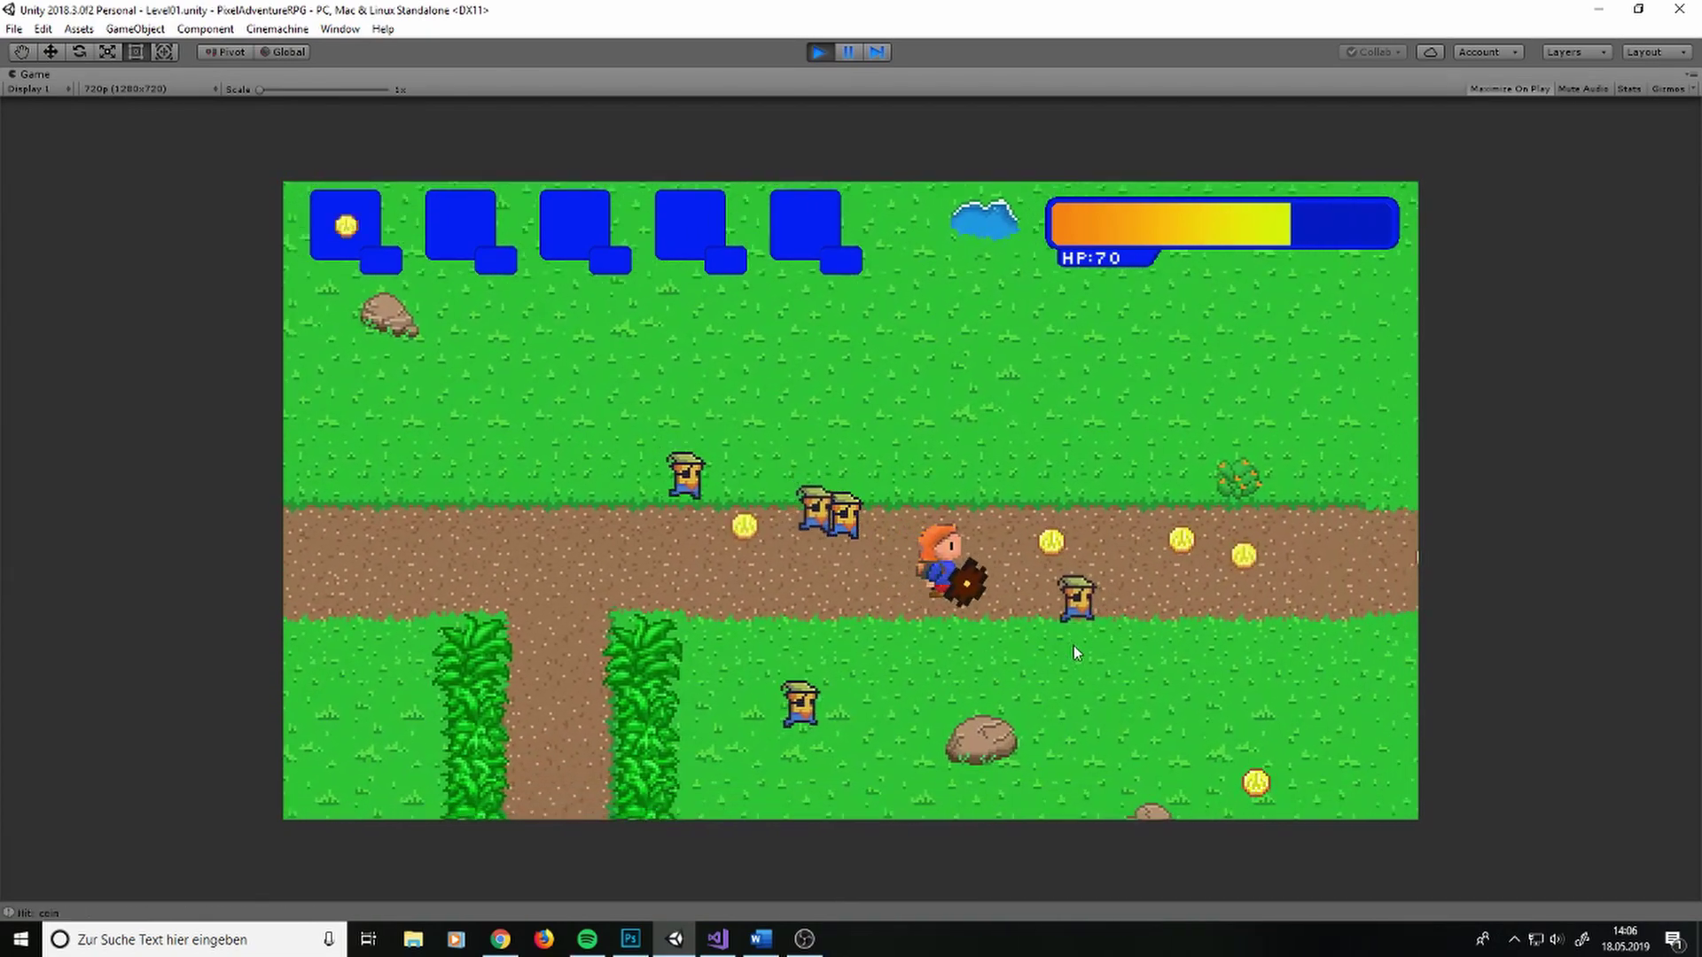
key("Right")
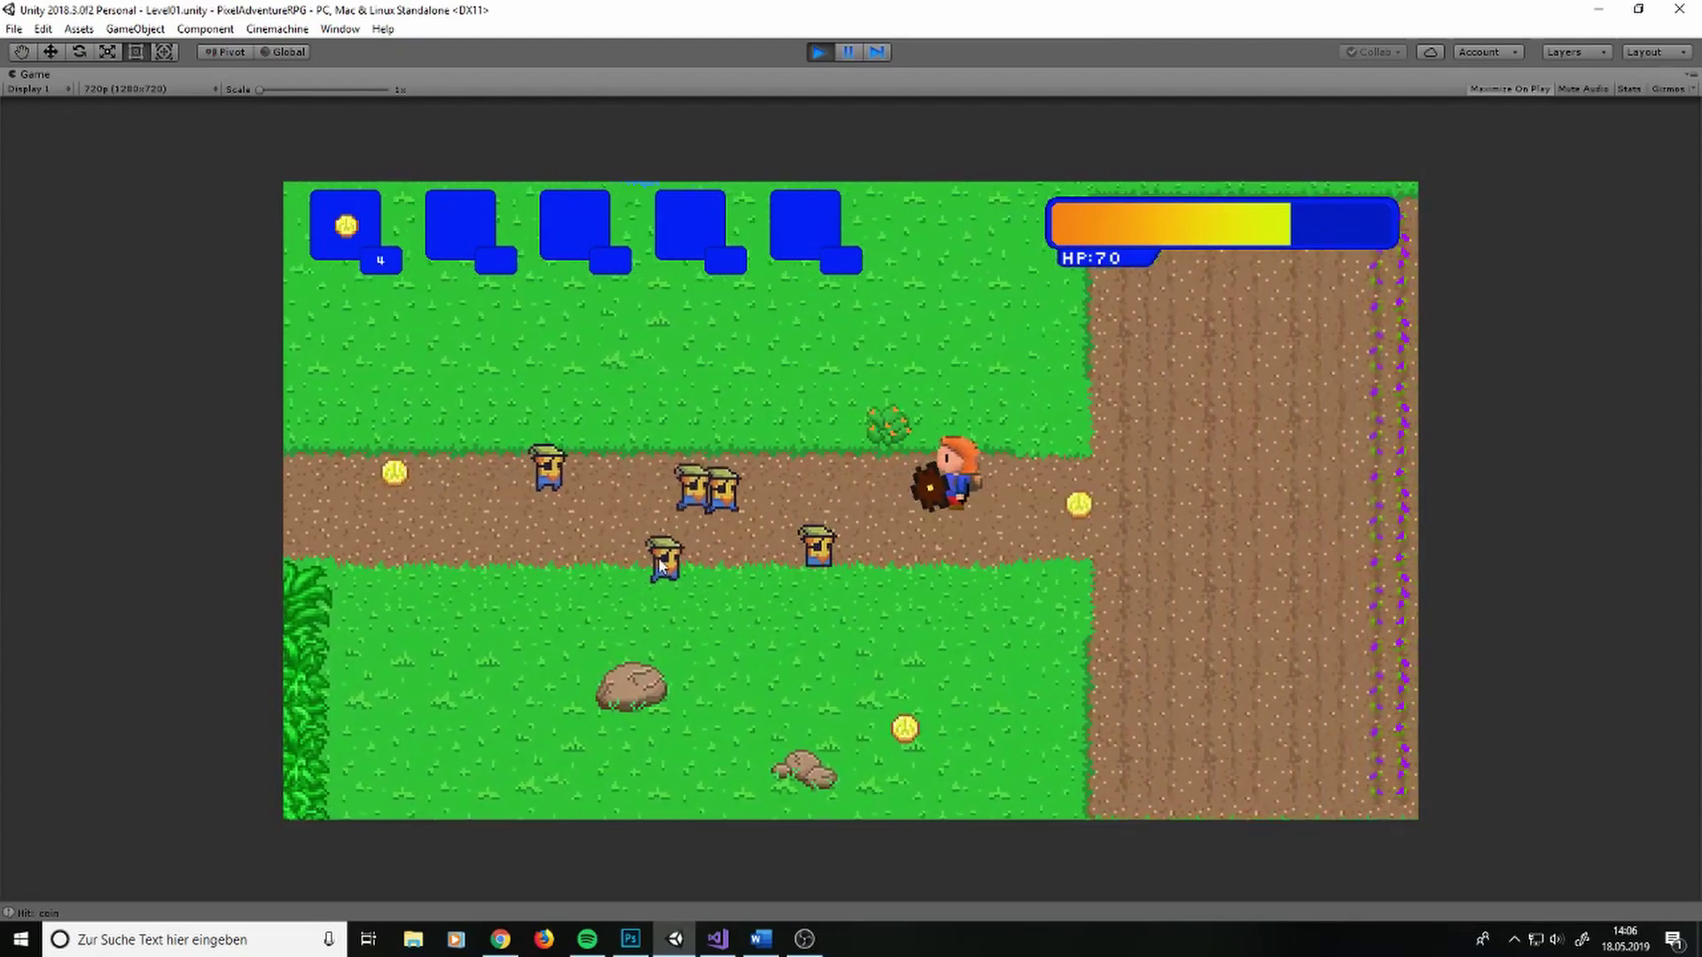
Collect the coin south of the path and lead the pursuing enemies southwest across the grass
key("Down")
key("Left")
key("Down")
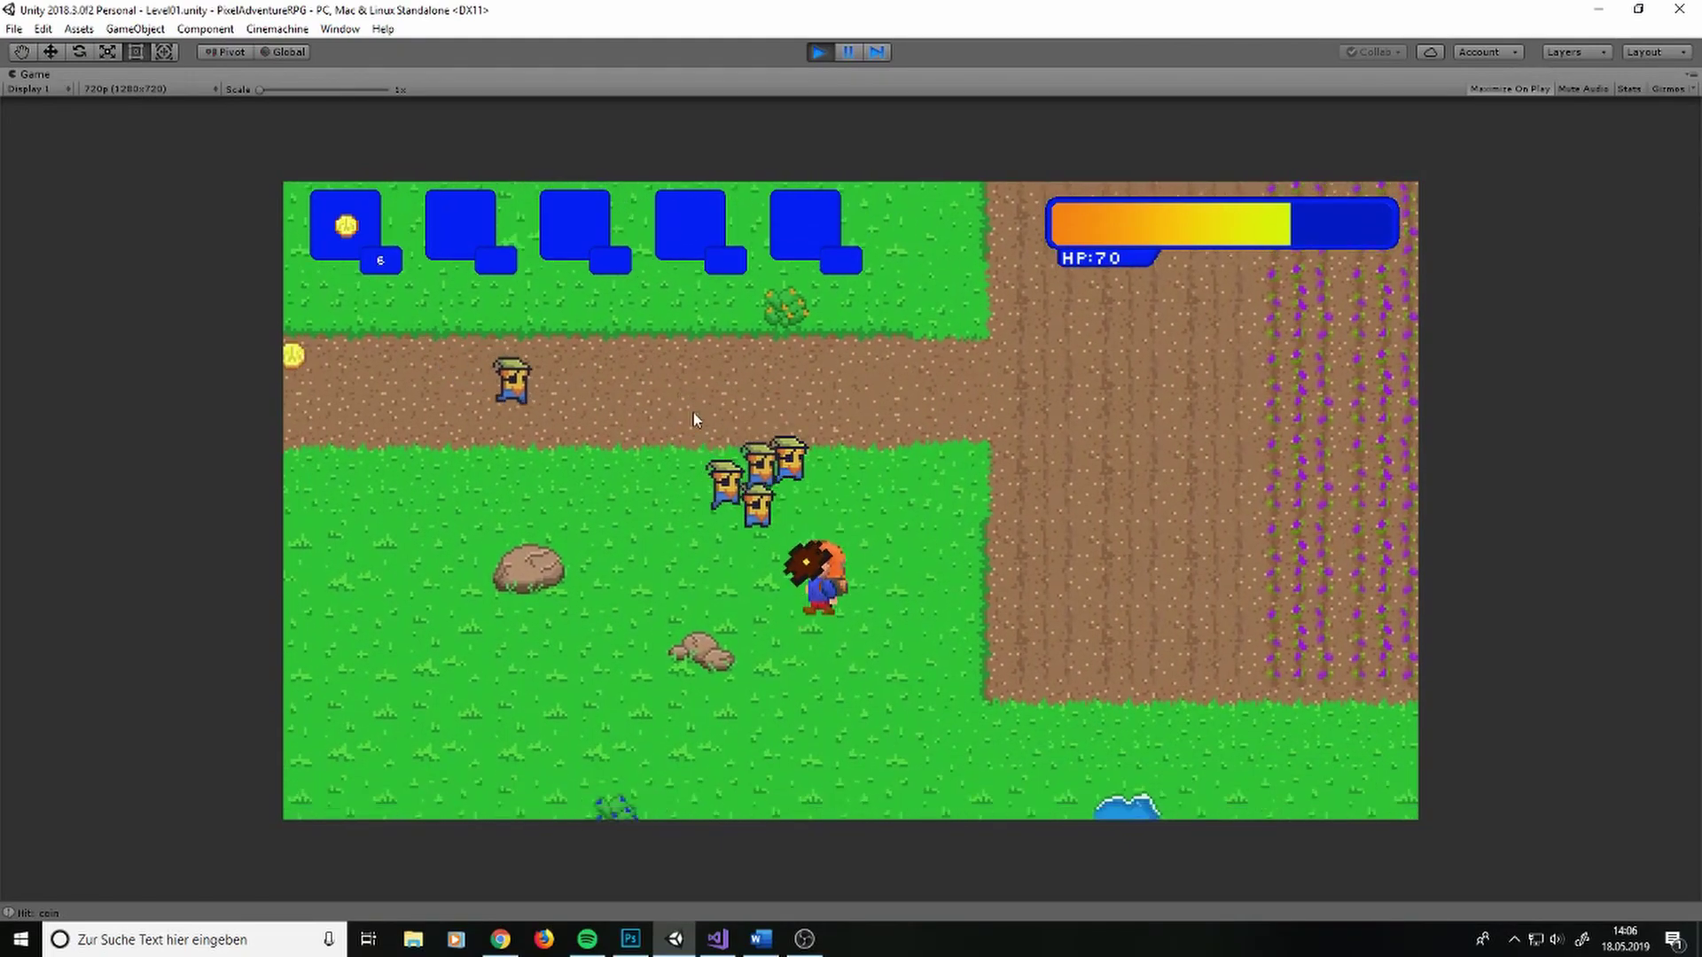
key("Left")
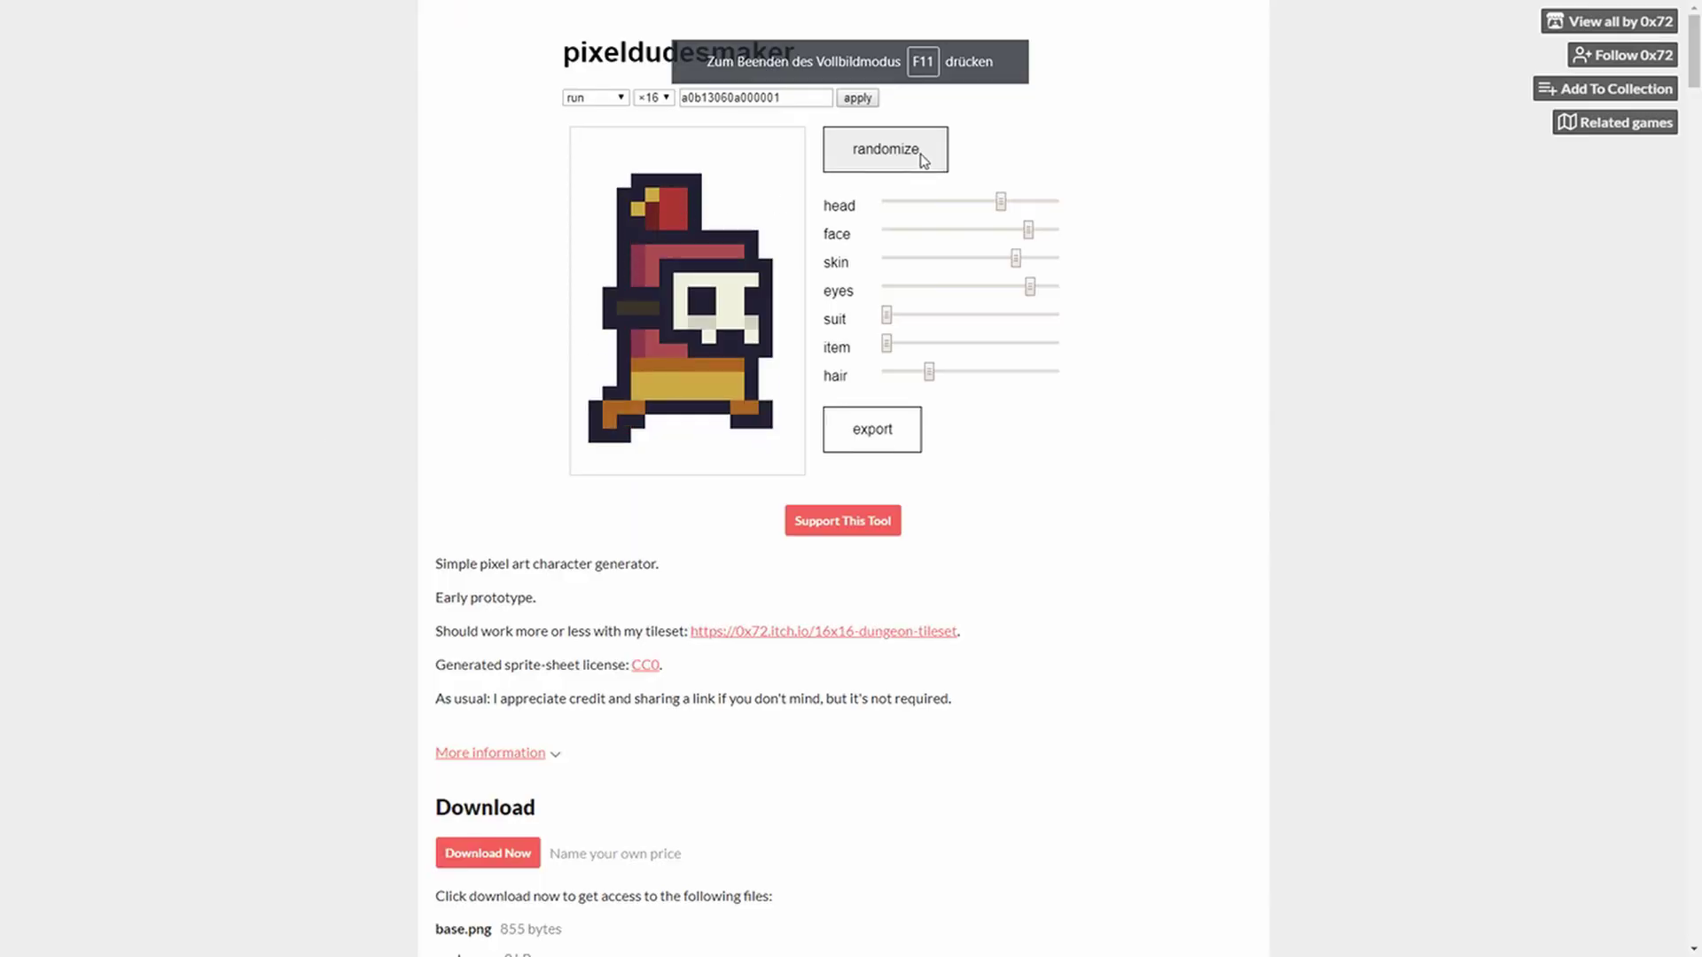
Generate several random characters in pixeldudesmaker and adjust the face, eyes, suit, item and hair of the last one
left_click(870, 163)
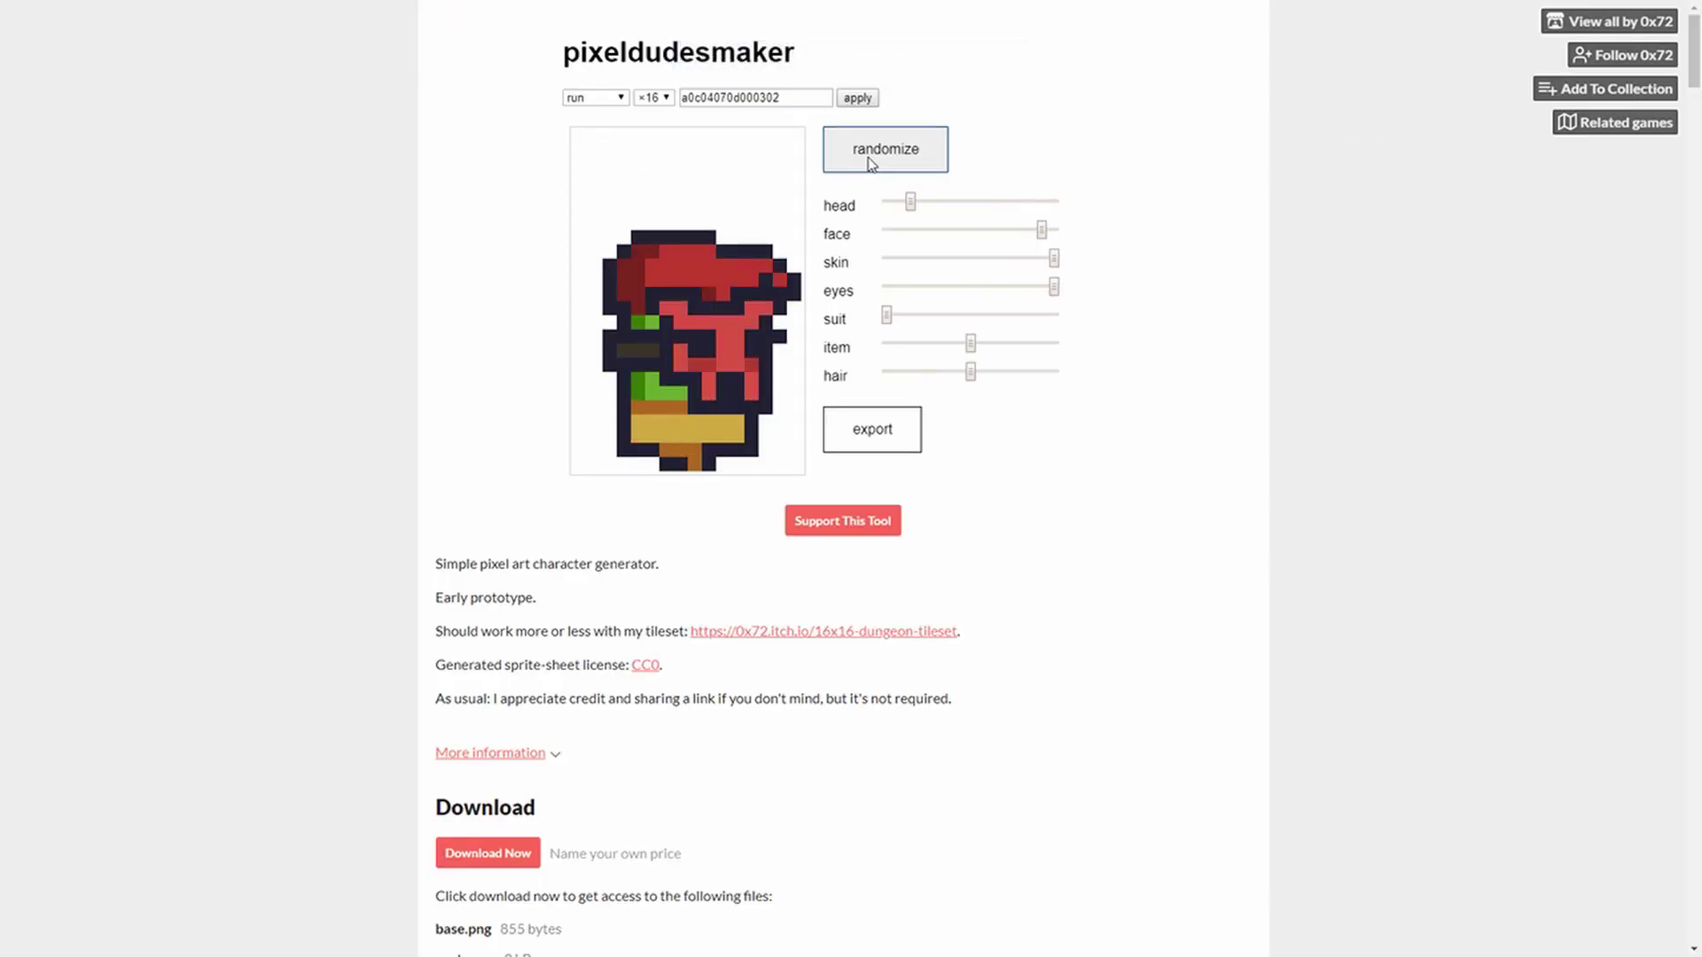
left_click(936, 157)
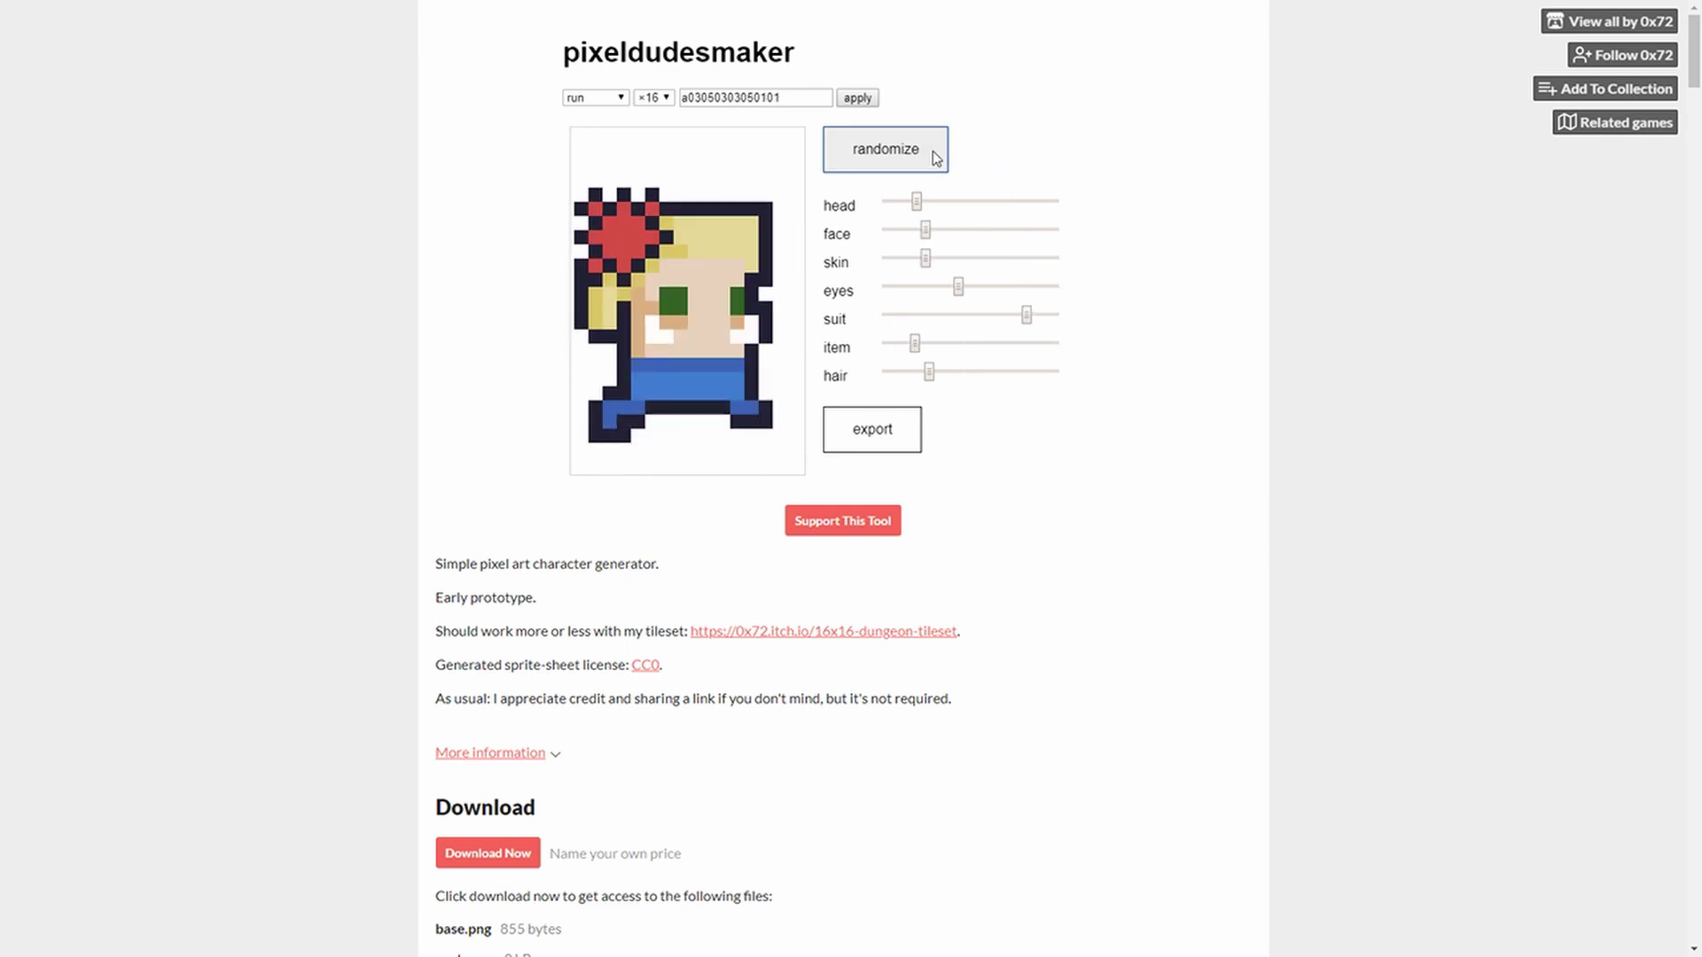
left_click(936, 158)
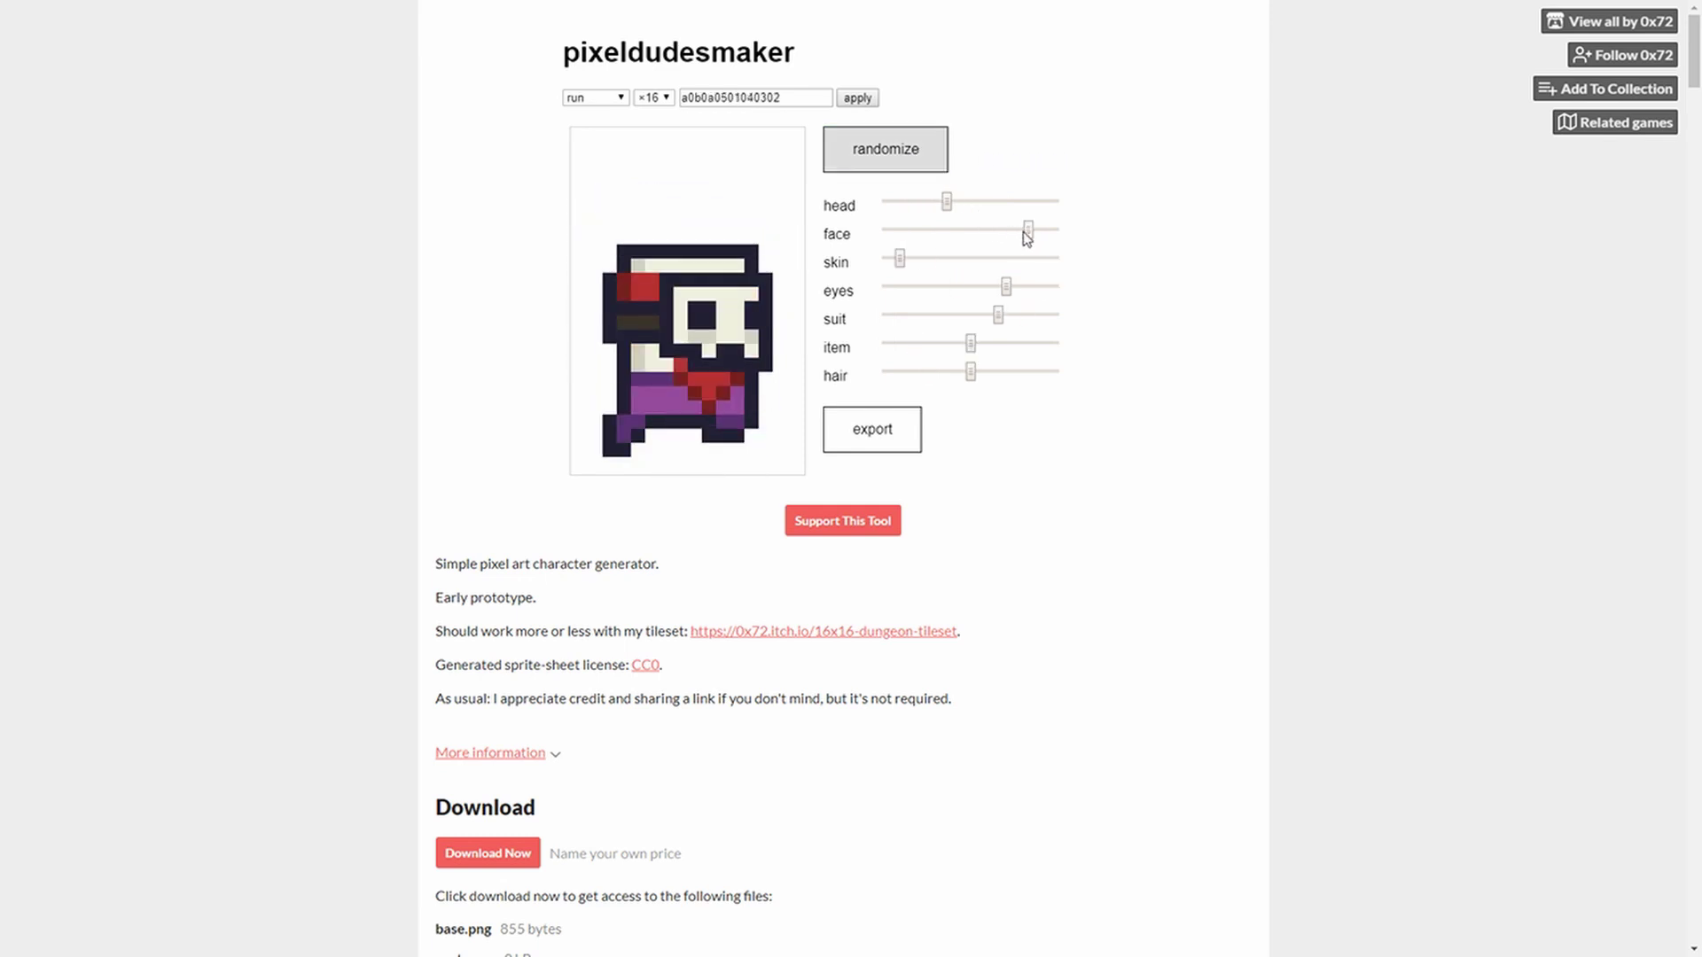
left_click_drag(1028, 233, 913, 292)
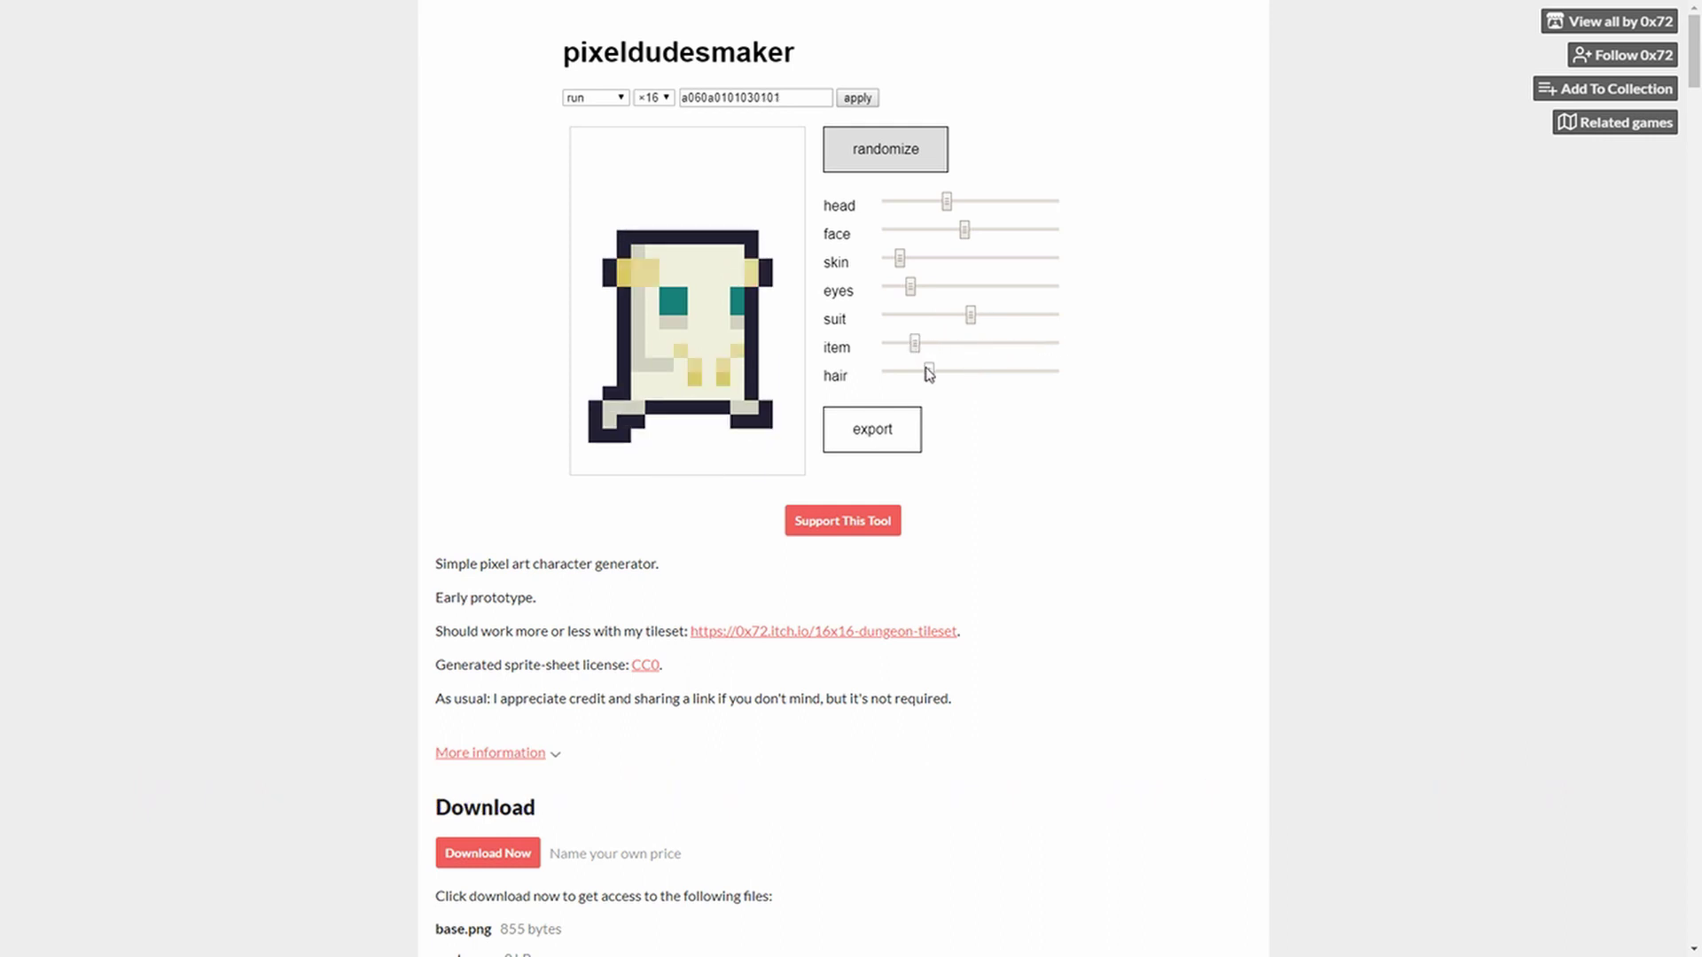
Randomize the pixeldudesmaker character three more times
left_click(892, 159)
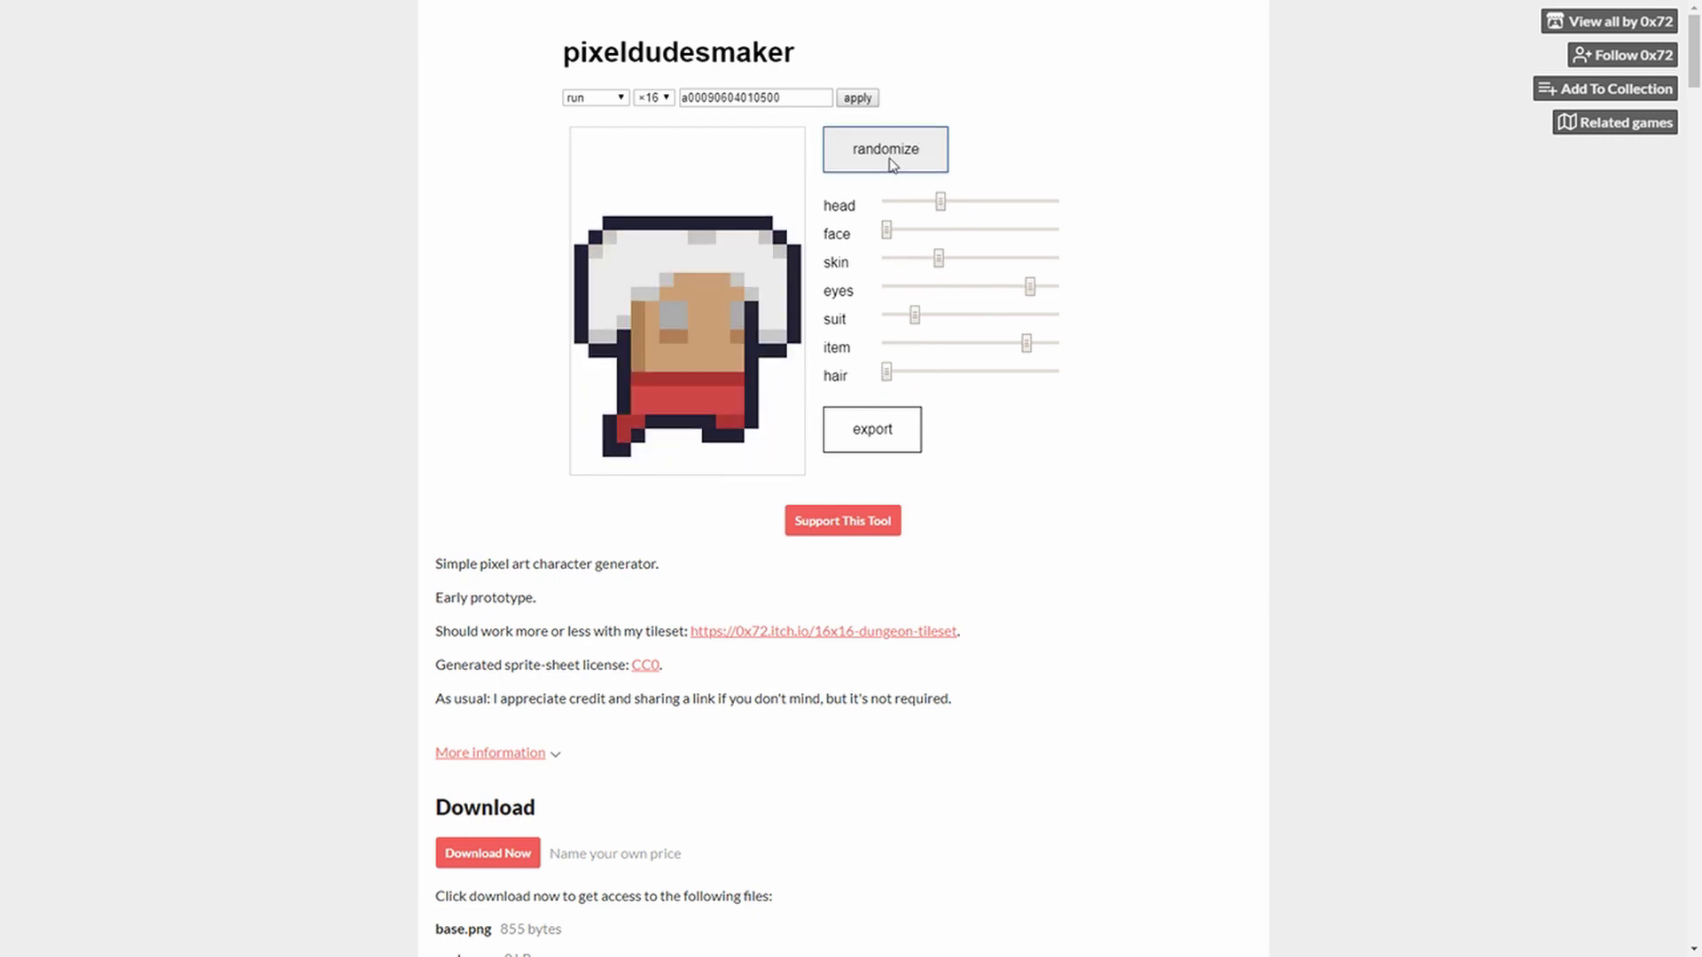
left_click(891, 160)
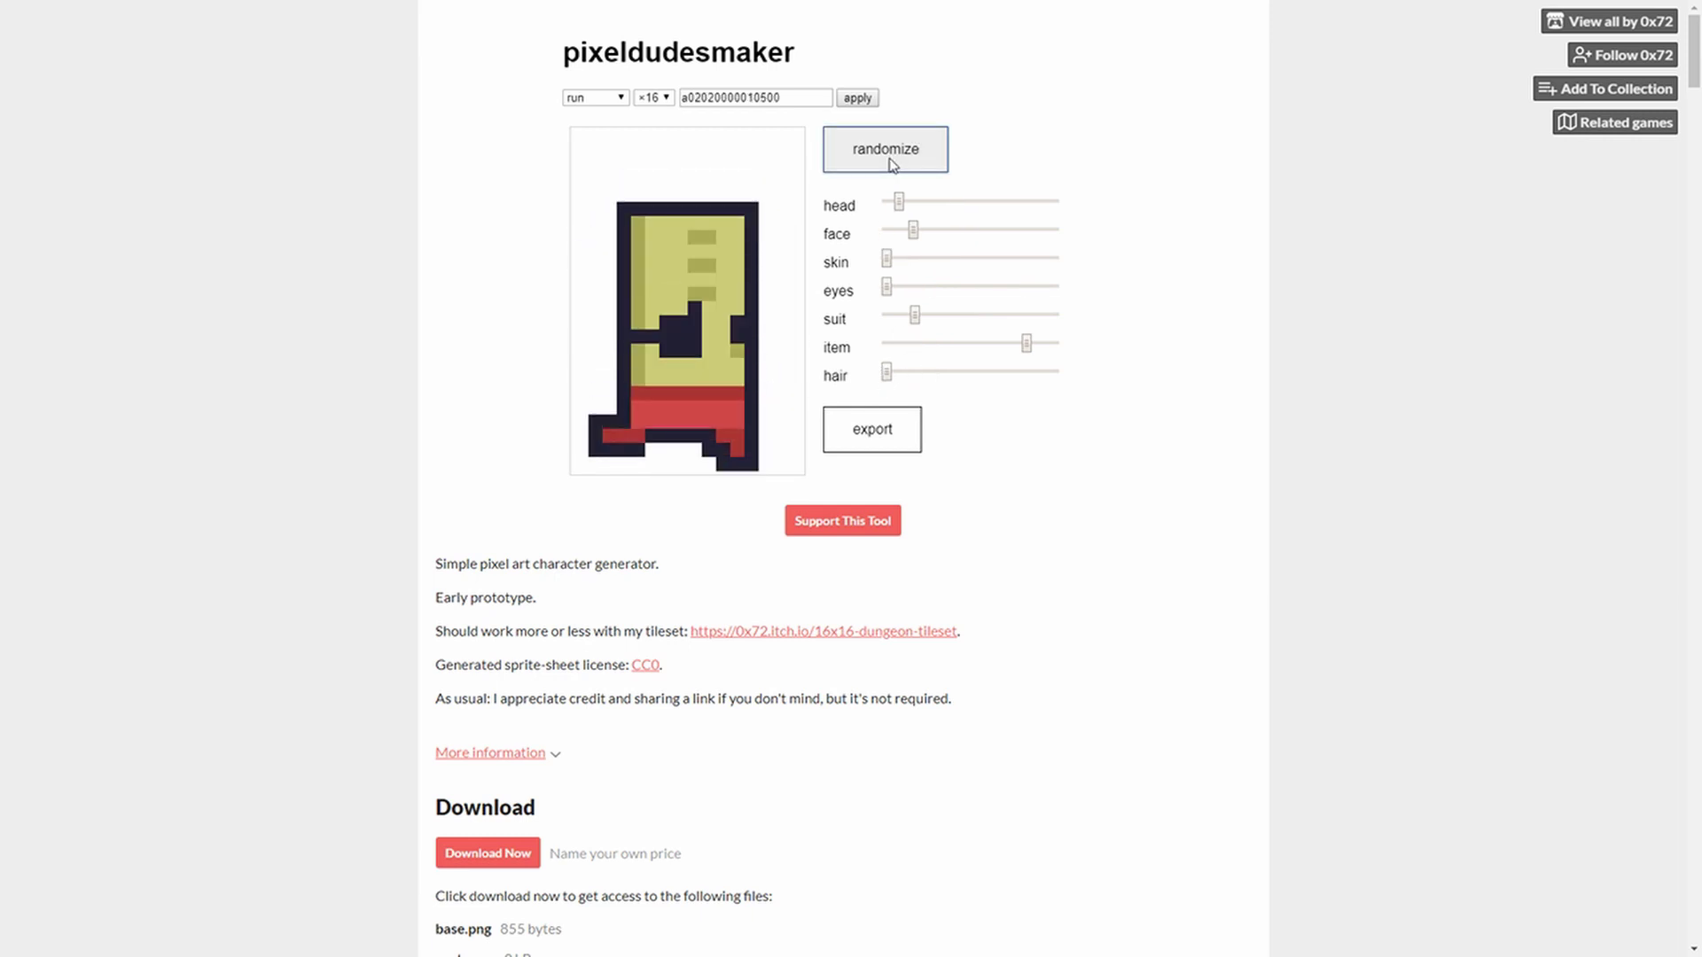
left_click(892, 159)
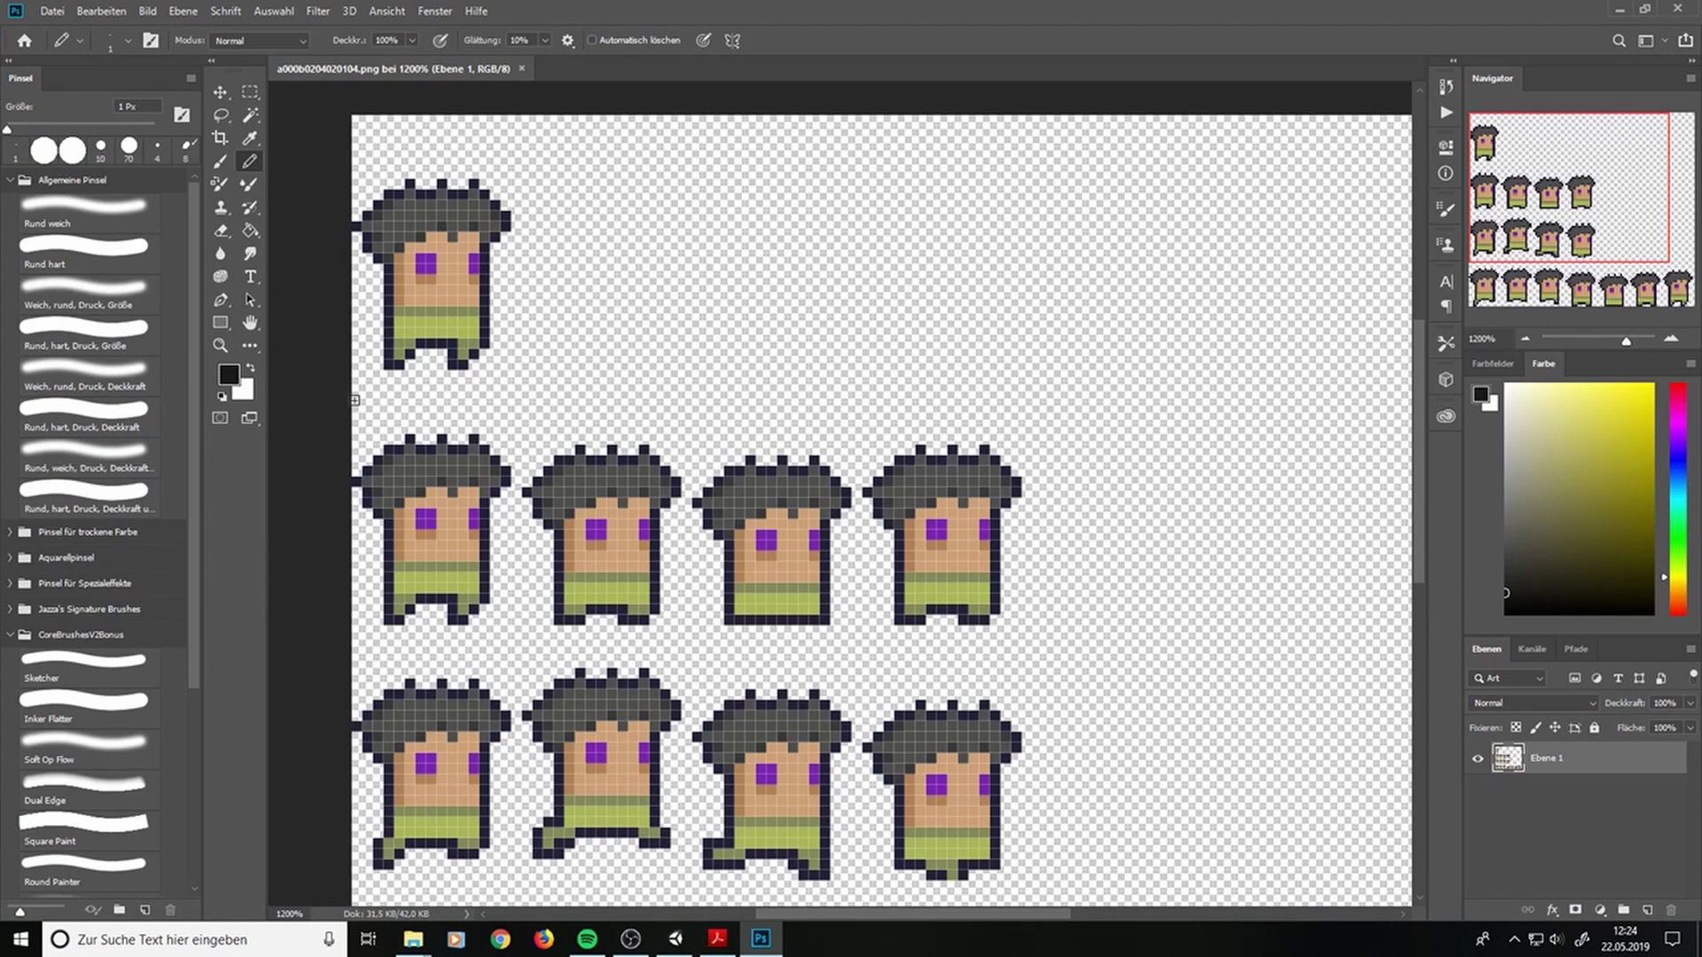
Outline the single top sprite and parts of the sprite rows below it with the 1 px Pencil in Photoshop, undoing each outline
mouse_move(355, 398)
left_mouse_down()
mouse_move(567, 343)
mouse_move(274, 142)
left_mouse_up()
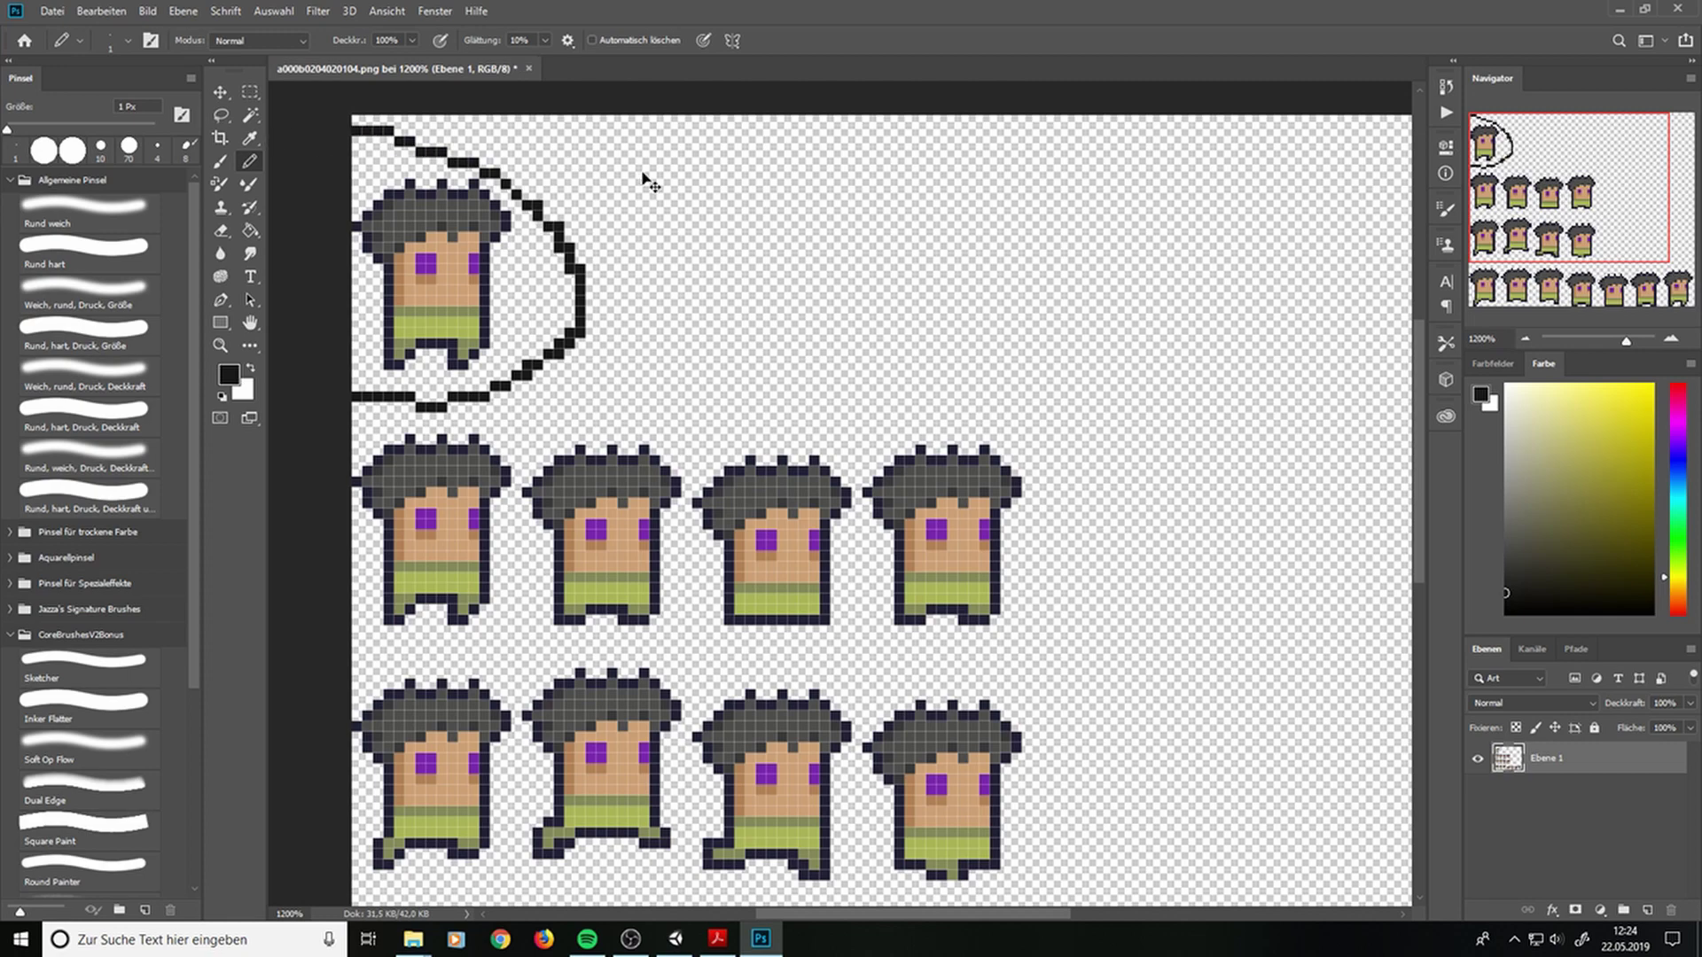
key("ctrl+z")
scroll(882, 254, "down", 3)
mouse_move(501, 311)
left_mouse_down()
mouse_move(1180, 464)
mouse_move(507, 608)
left_mouse_up()
key("ctrl+z")
scroll(725, 532, "down", 5)
mouse_move(432, 408)
left_mouse_down()
mouse_move(1092, 399)
mouse_move(395, 679)
left_mouse_up()
key("ctrl+z")
Draw a pencil outline around the second and third sprite rows and undo it
mouse_move(805, 682)
left_mouse_down()
mouse_move(760, 448)
mouse_move(689, 434)
mouse_move(865, 434)
left_mouse_up()
left_click_drag(1046, 448, 903, 408)
left_click_drag(1001, 356, 1076, 573)
mouse_move(329, 607)
left_mouse_down()
mouse_move(983, 549)
mouse_move(753, 71)
mouse_move(294, 137)
left_mouse_up()
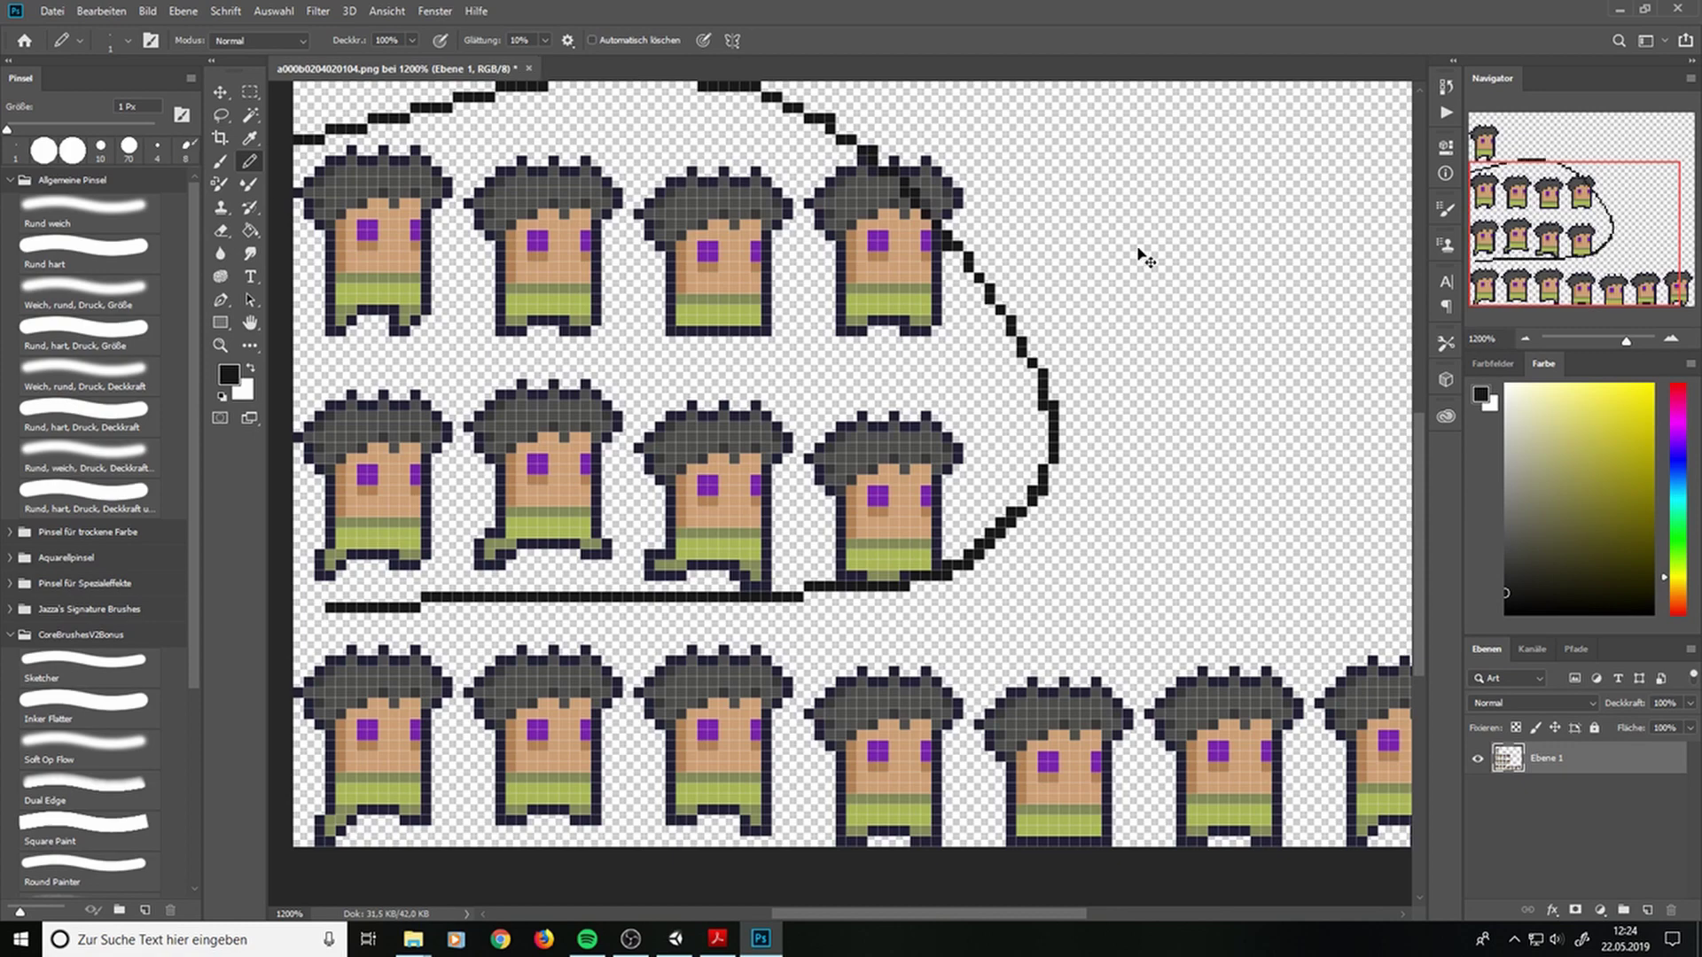
key("ctrl+z")
left_click_drag(1113, 286, 1197, 338)
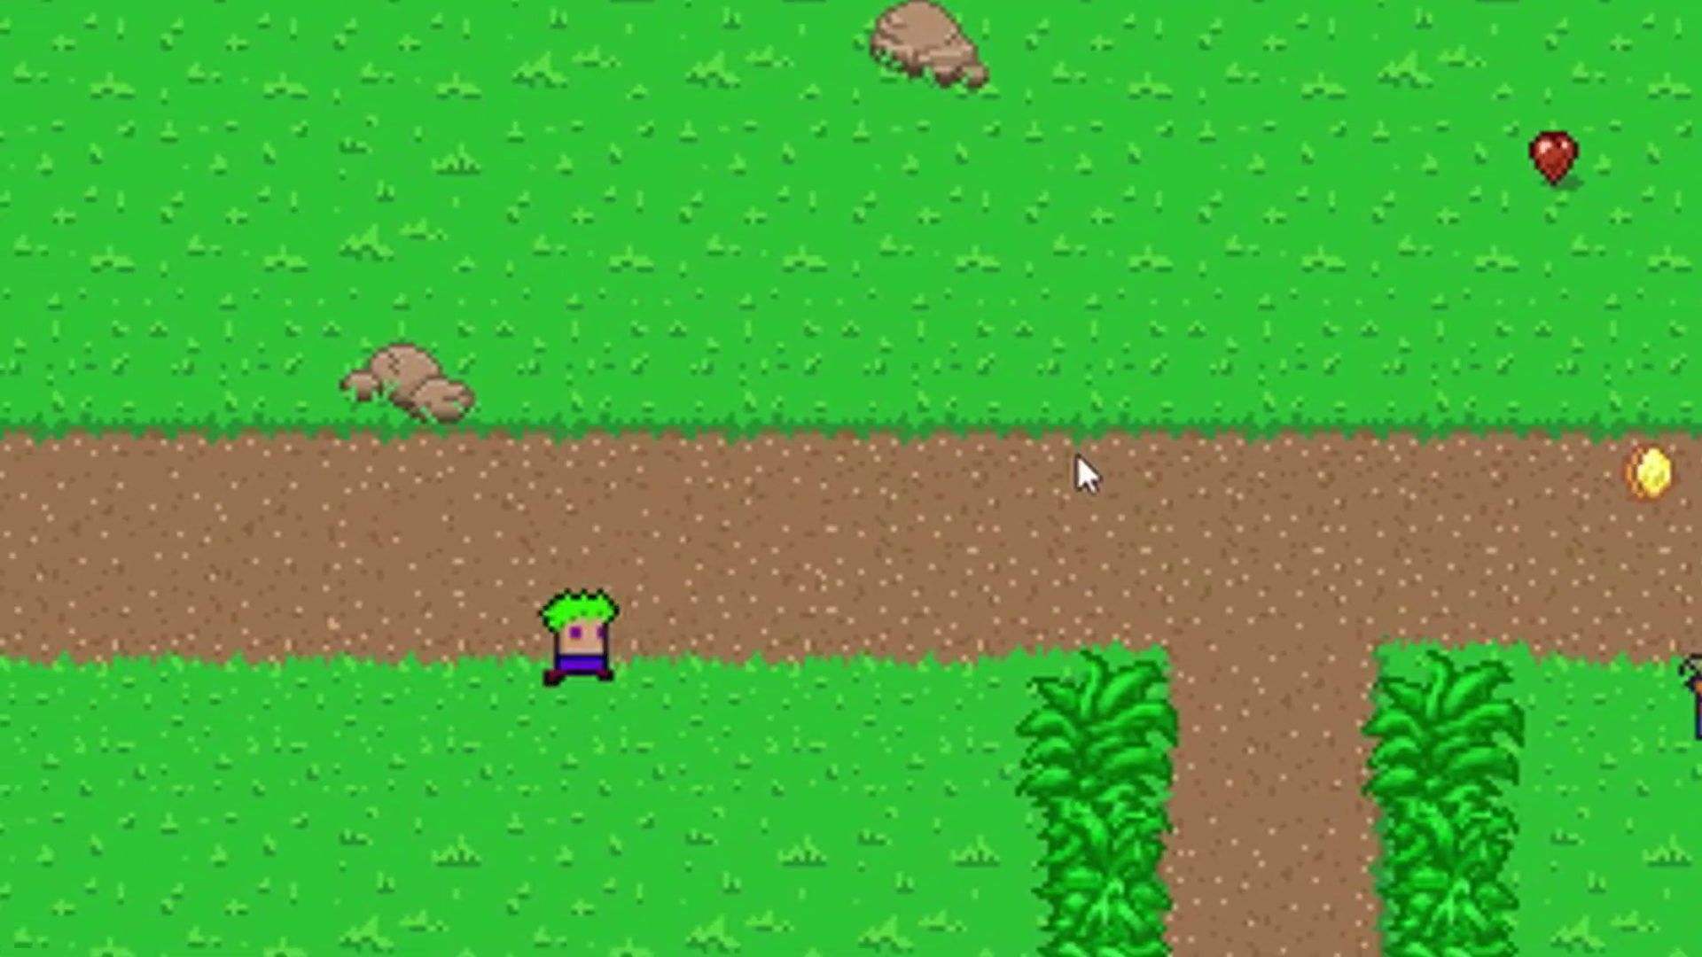
key("s")
key("a")
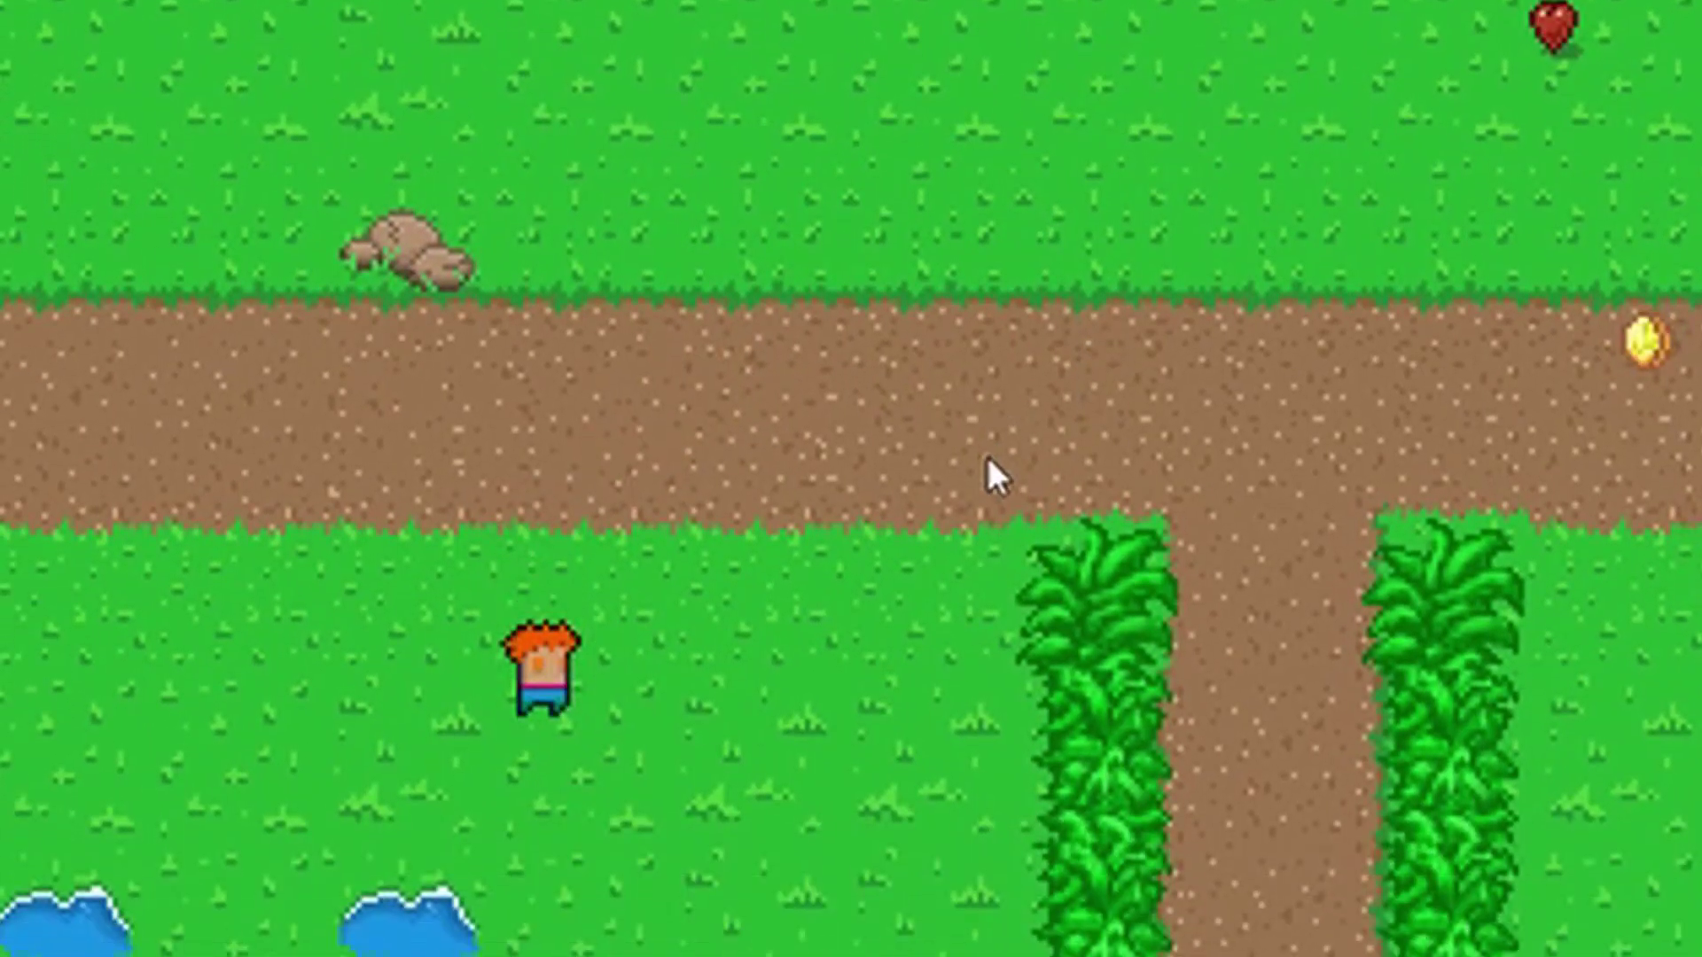
key("s")
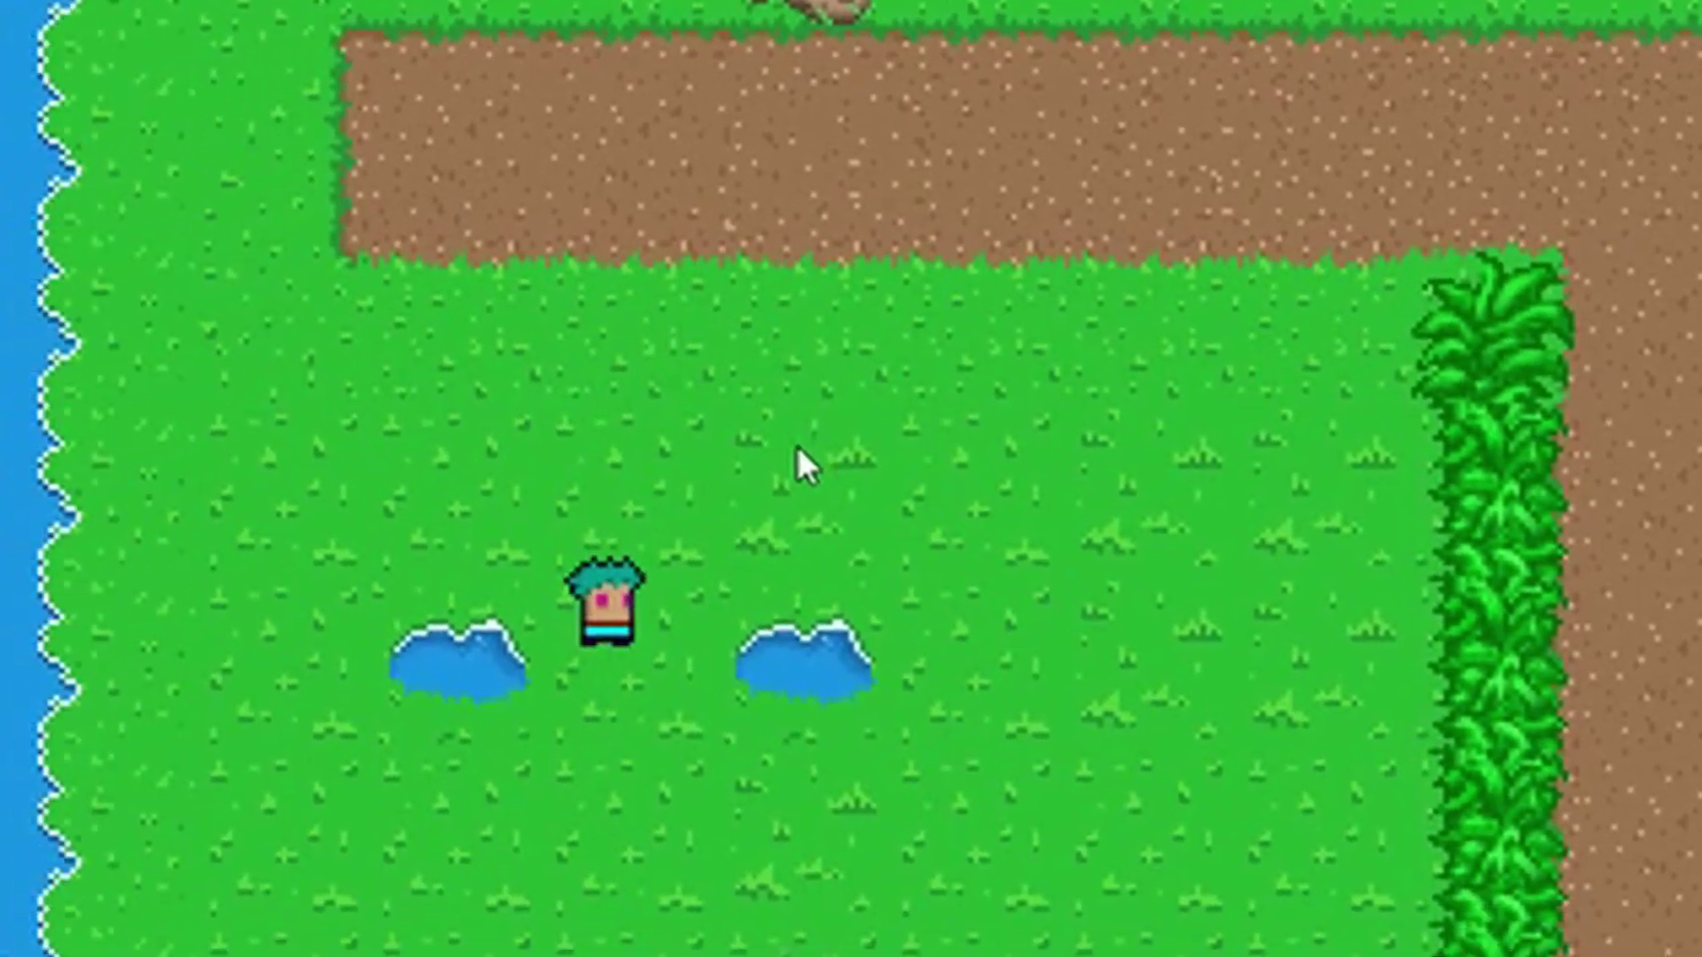
key("s")
key("a")
key("s")
key("a")
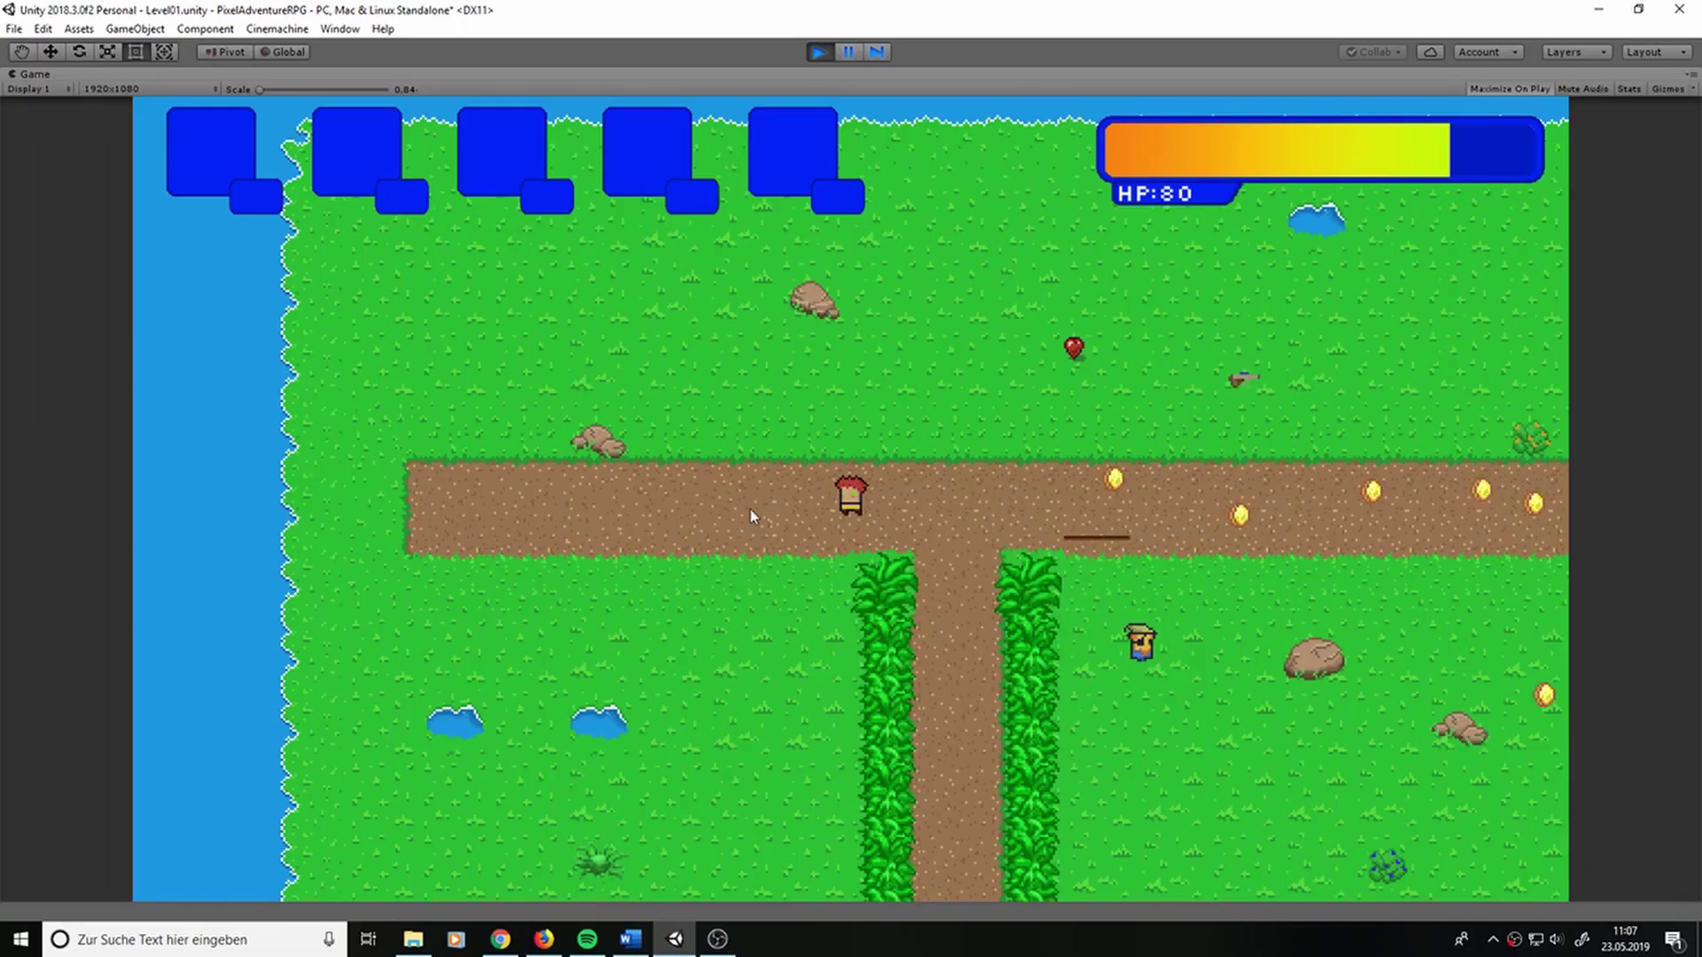
Playtest the new character by walking it over the northern grass and back to pick up the stick on the path
key("w")
key("d")
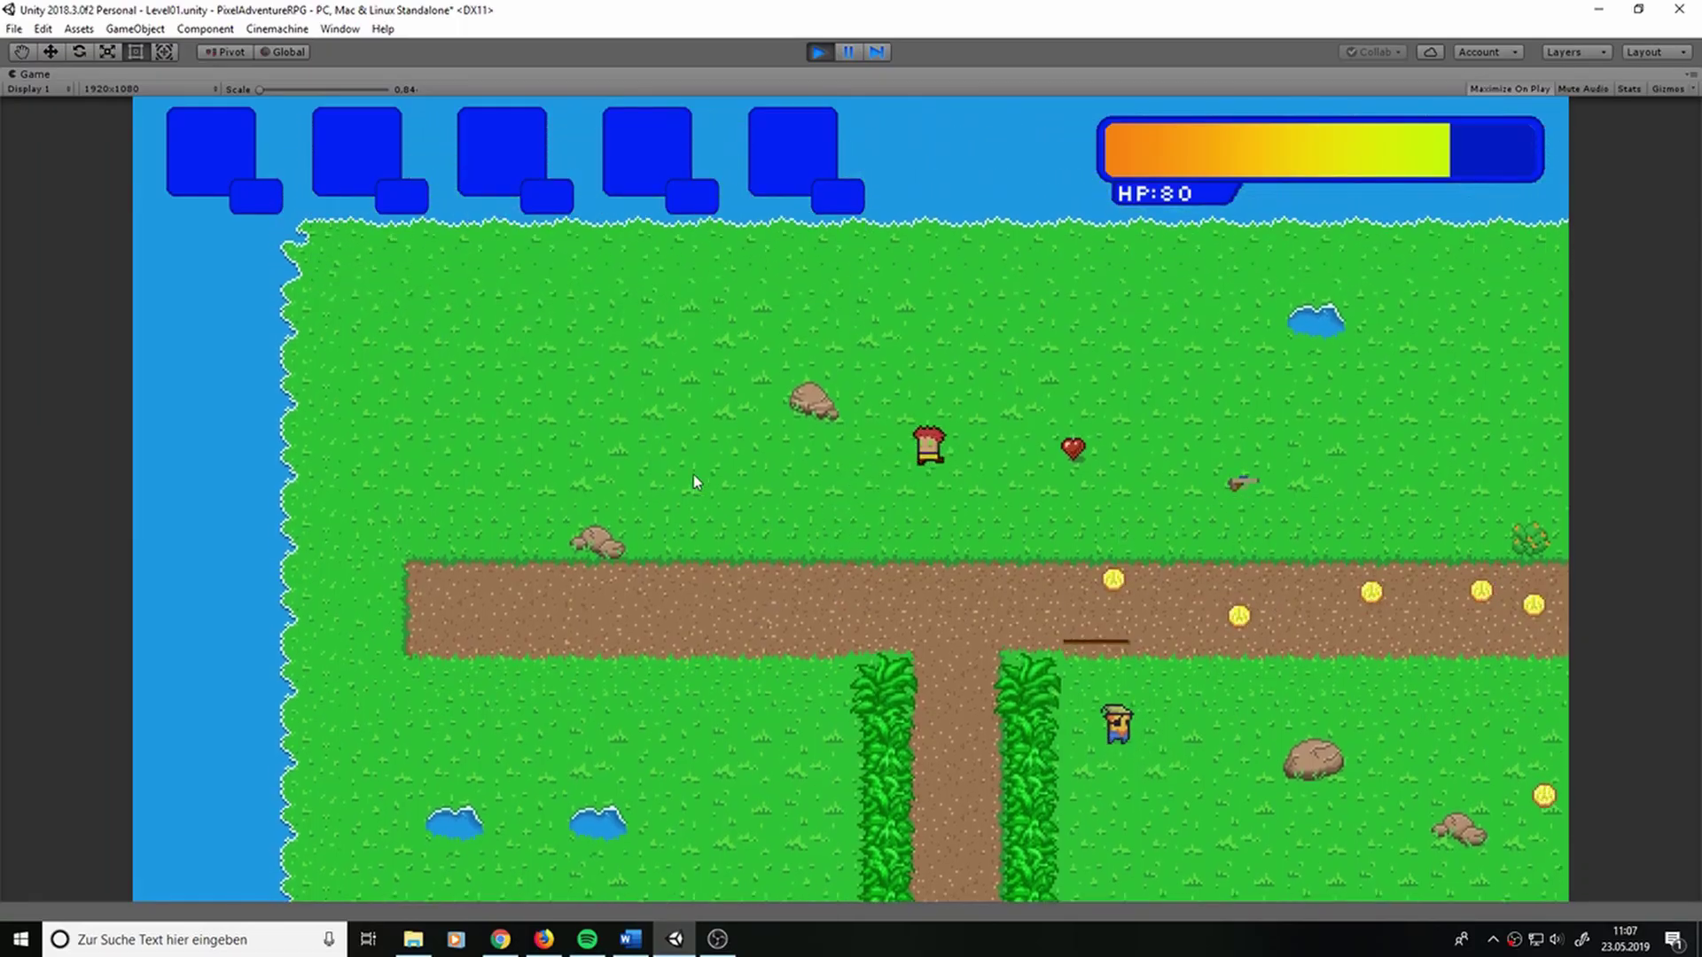
key("s")
key("a")
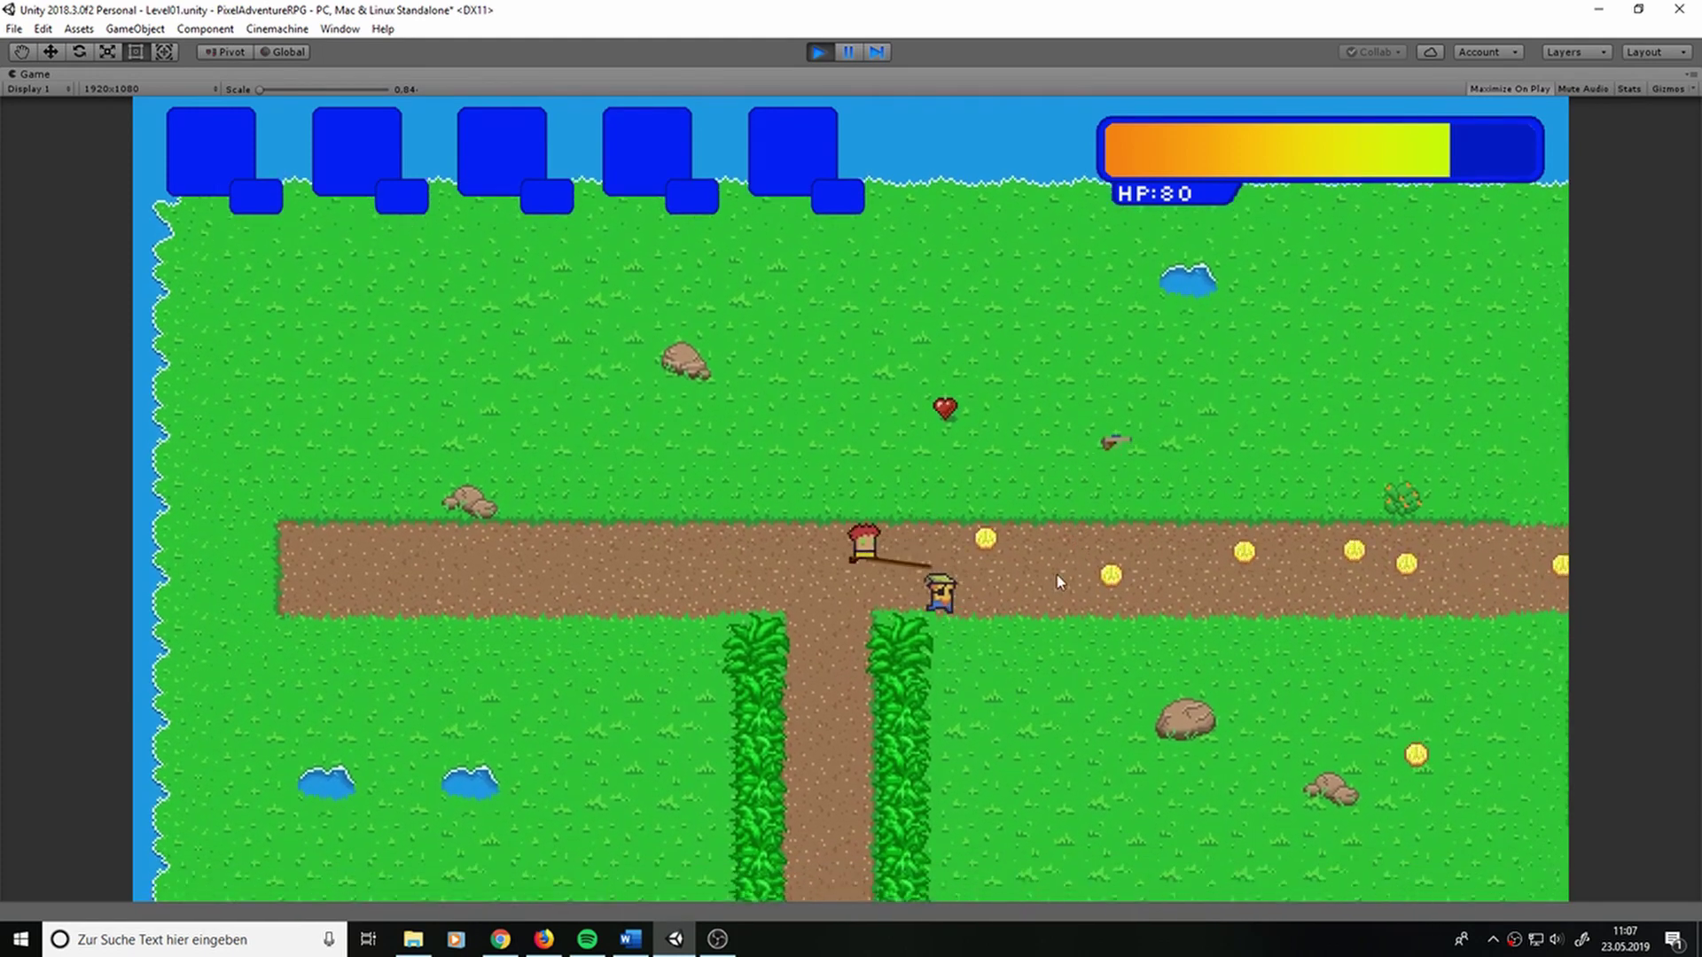
Fight the pursuing enemy on the western part of the path with the stick
key("space")
key("a")
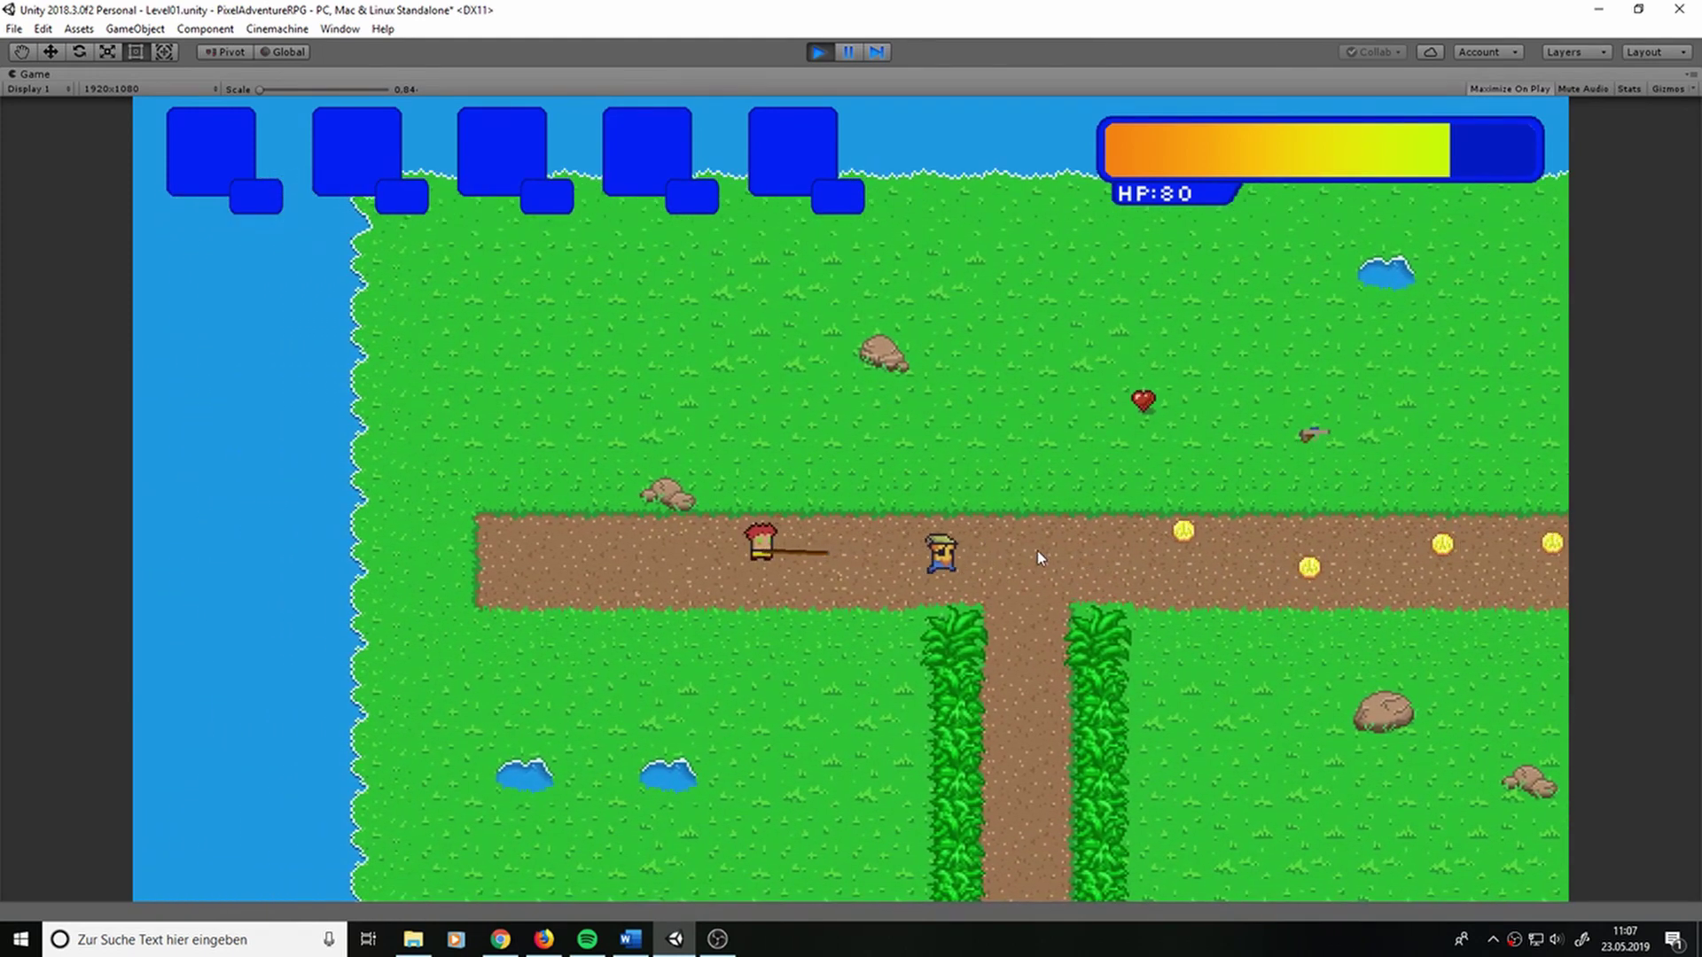
key("a")
key("space")
key("s")
key("a")
key("d")
key("w")
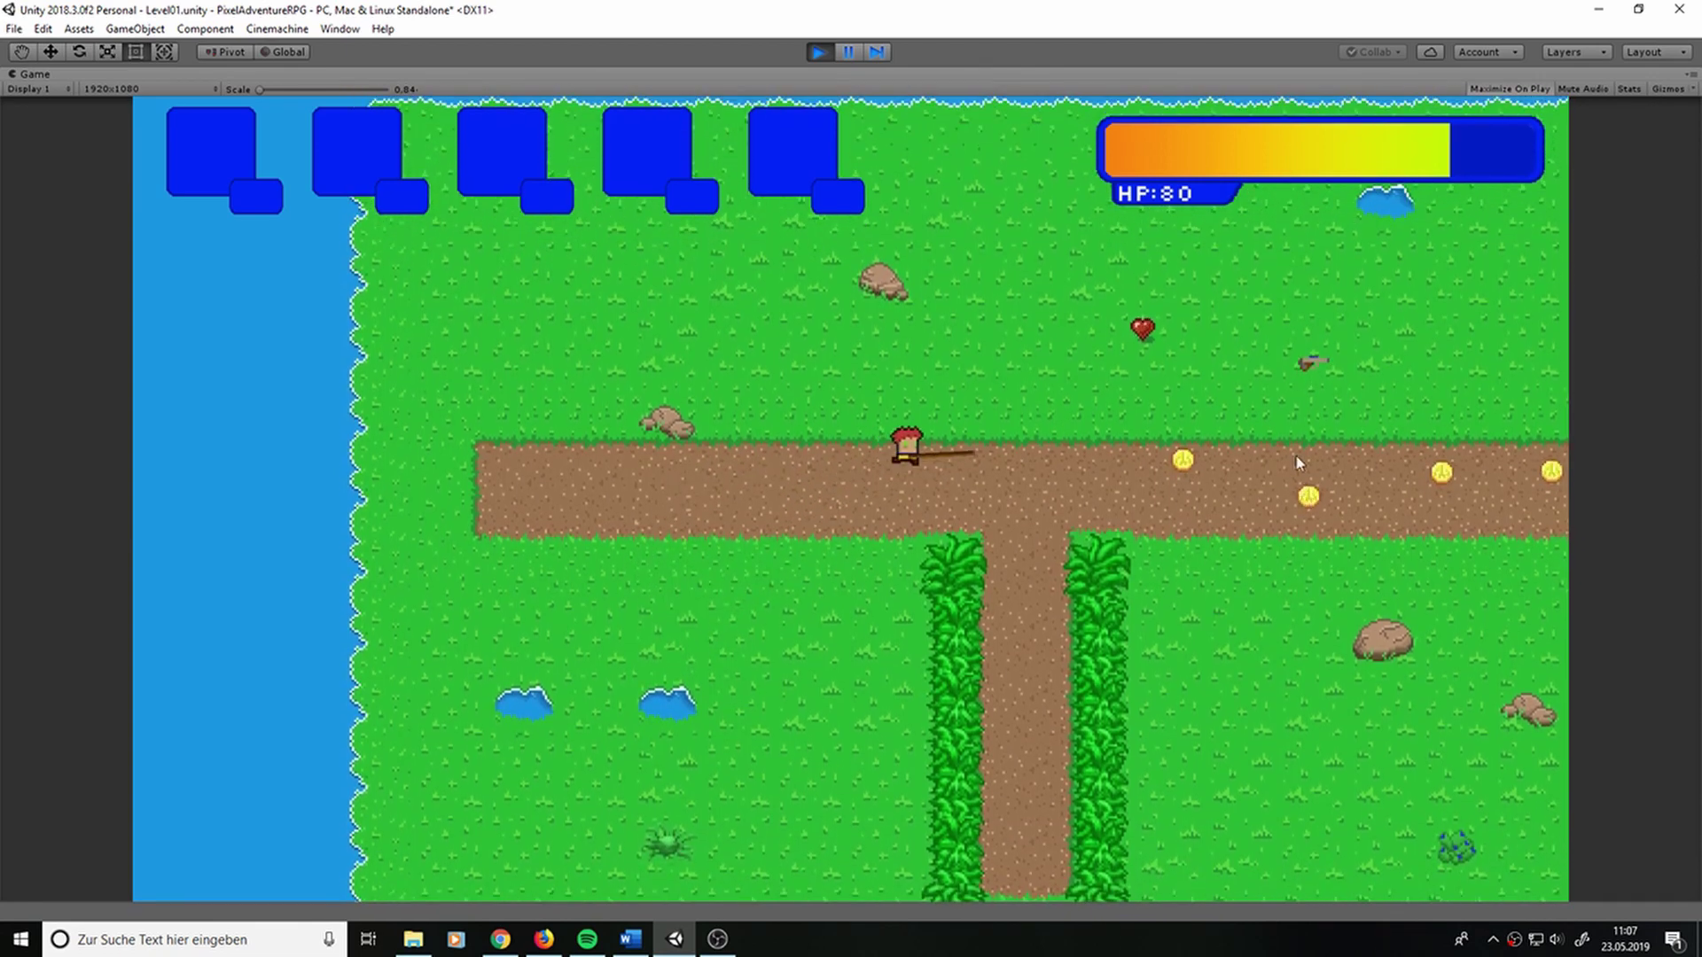
Walk the stick-carrying player east along the dirt path and collect the coins
key("d")
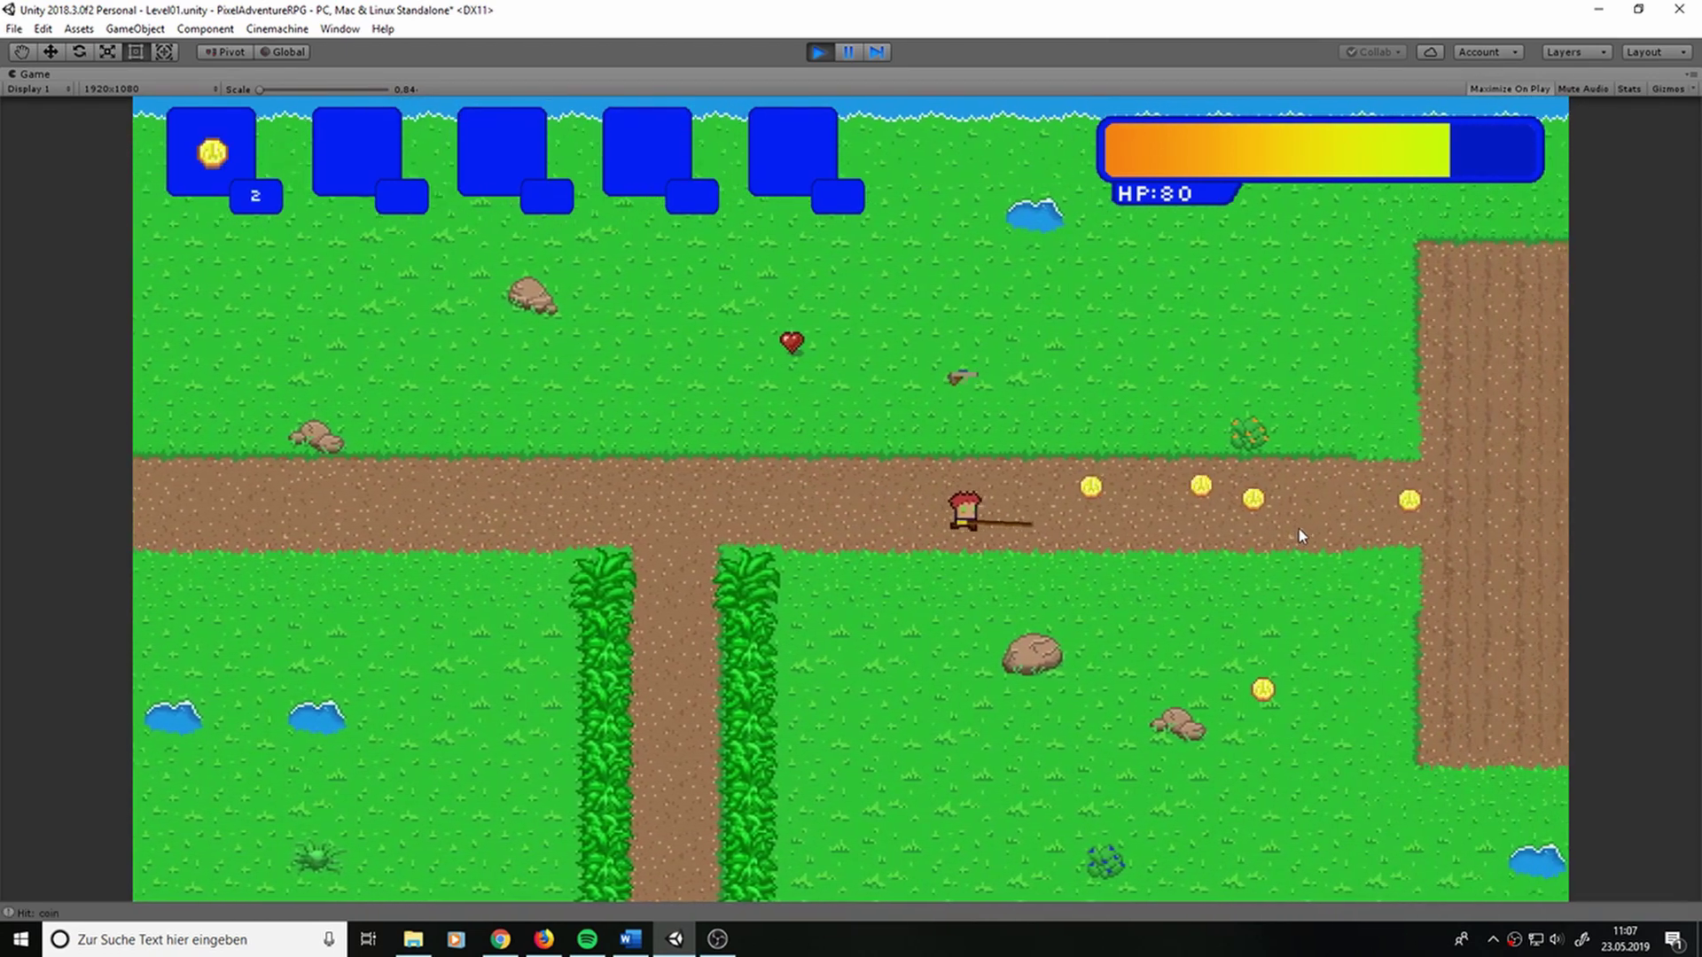
key("d")
key("w")
key("a")
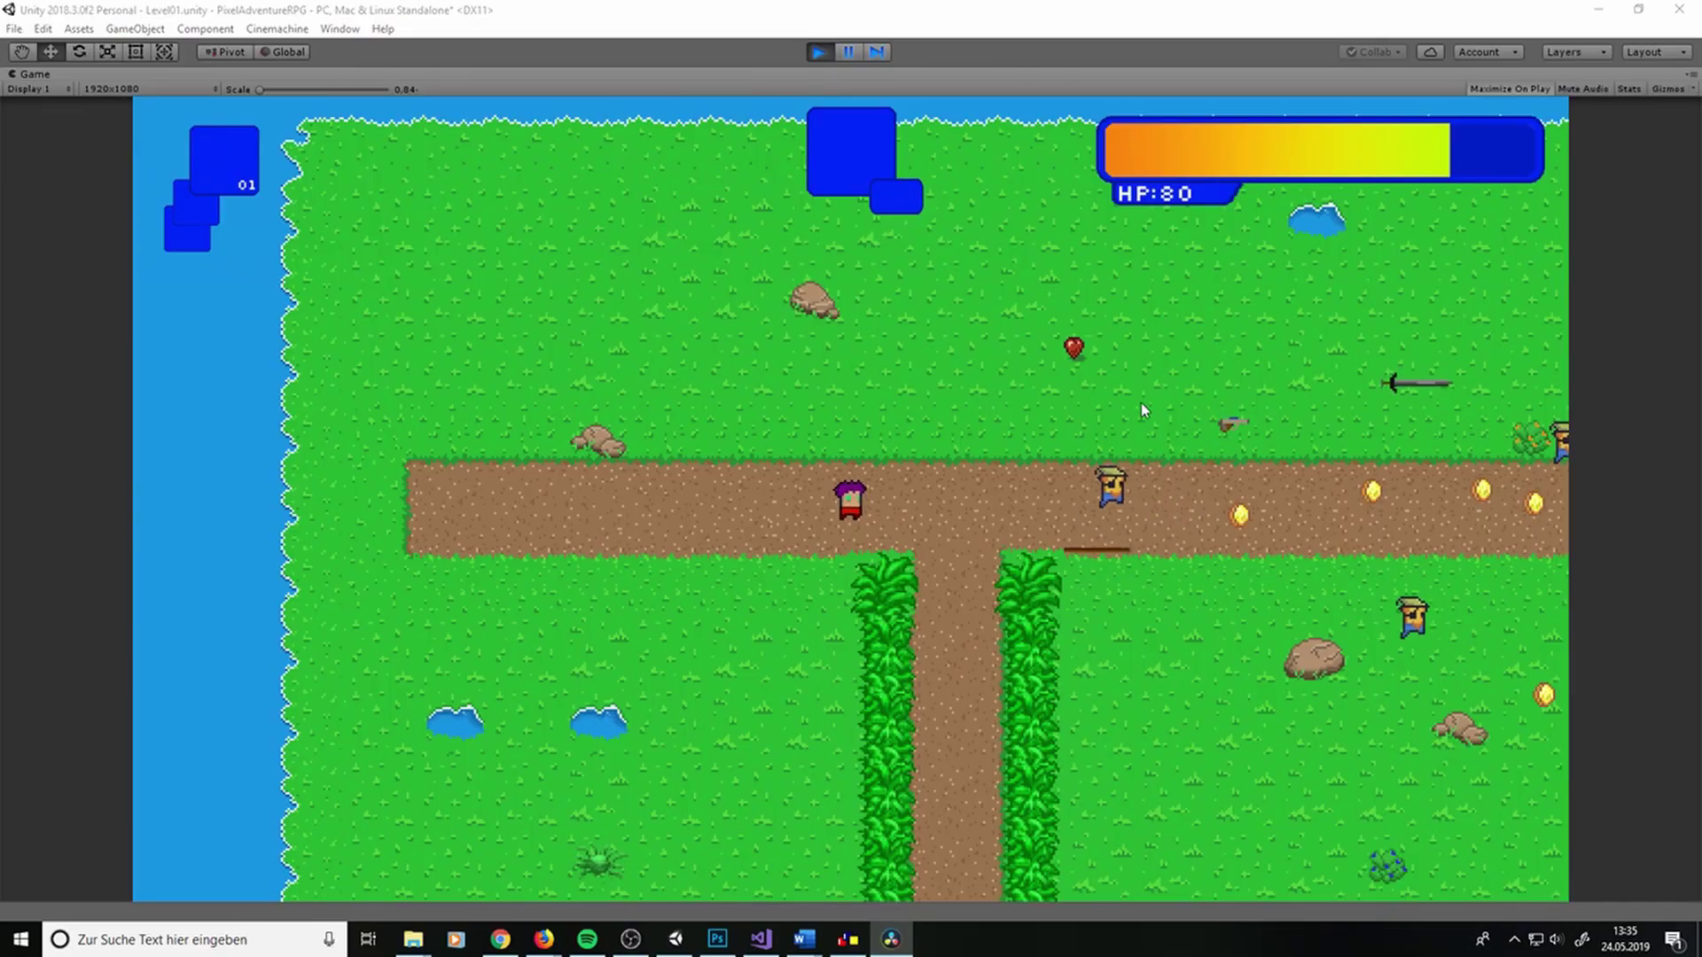
Playtest the redesigned inventory by picking up the heart, the pistol and the sword on the northern grass
left_click(988, 433)
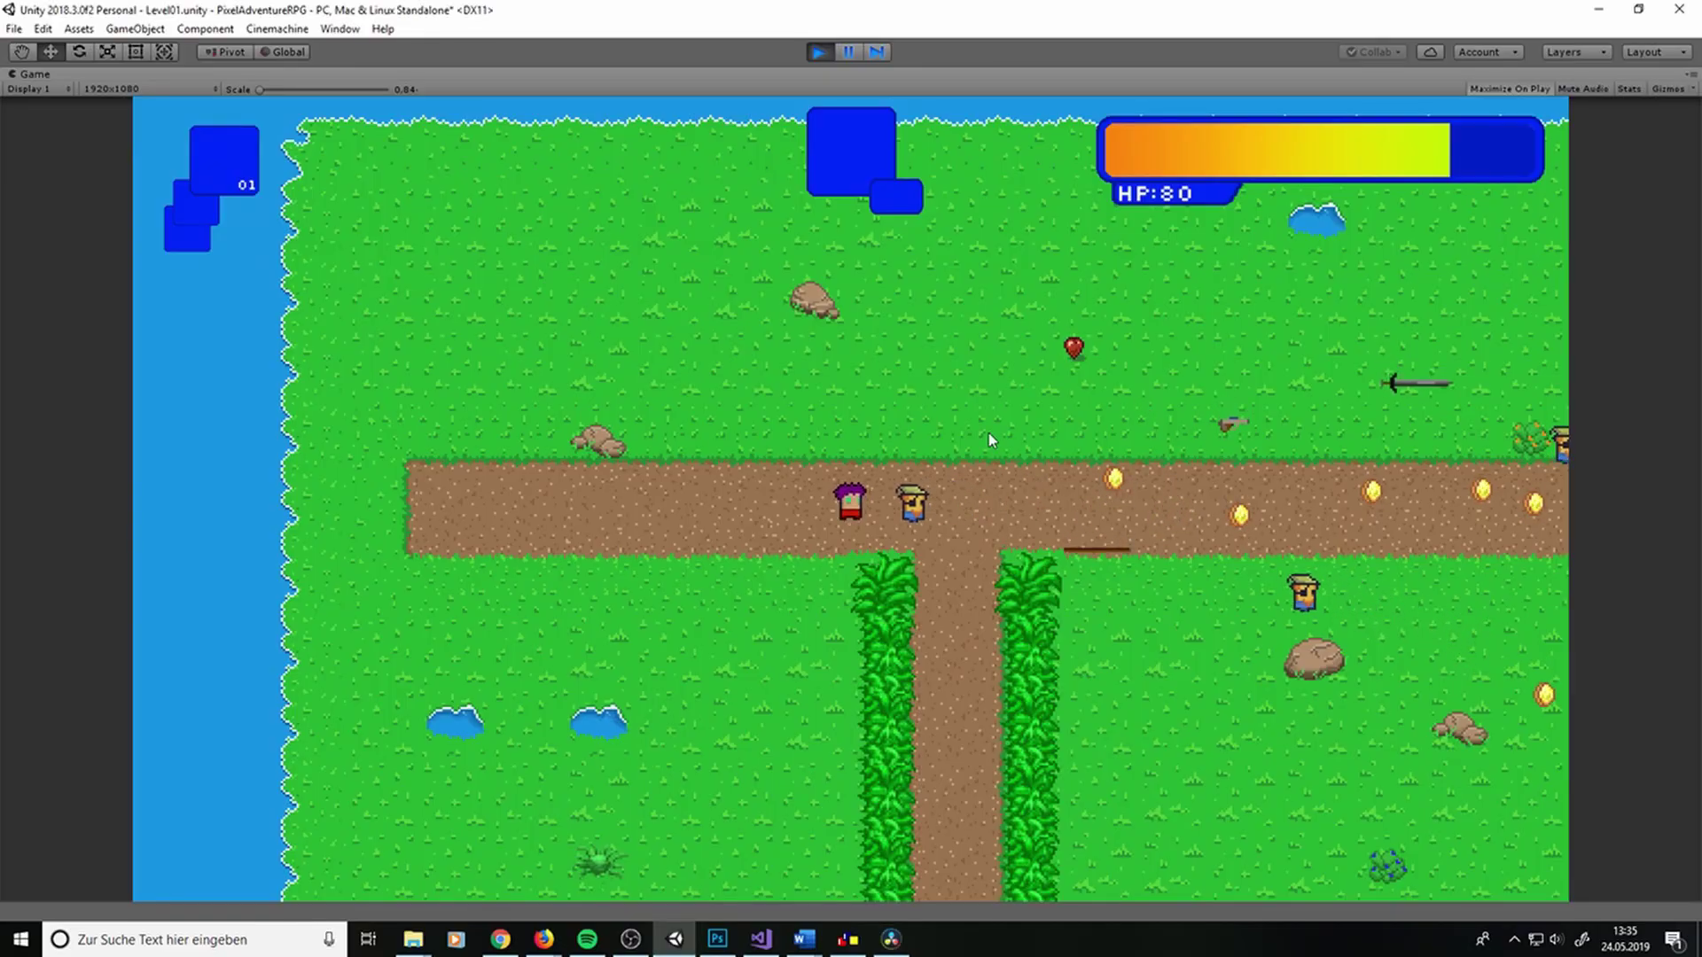
key("a")
key("w")
key("d")
key("w")
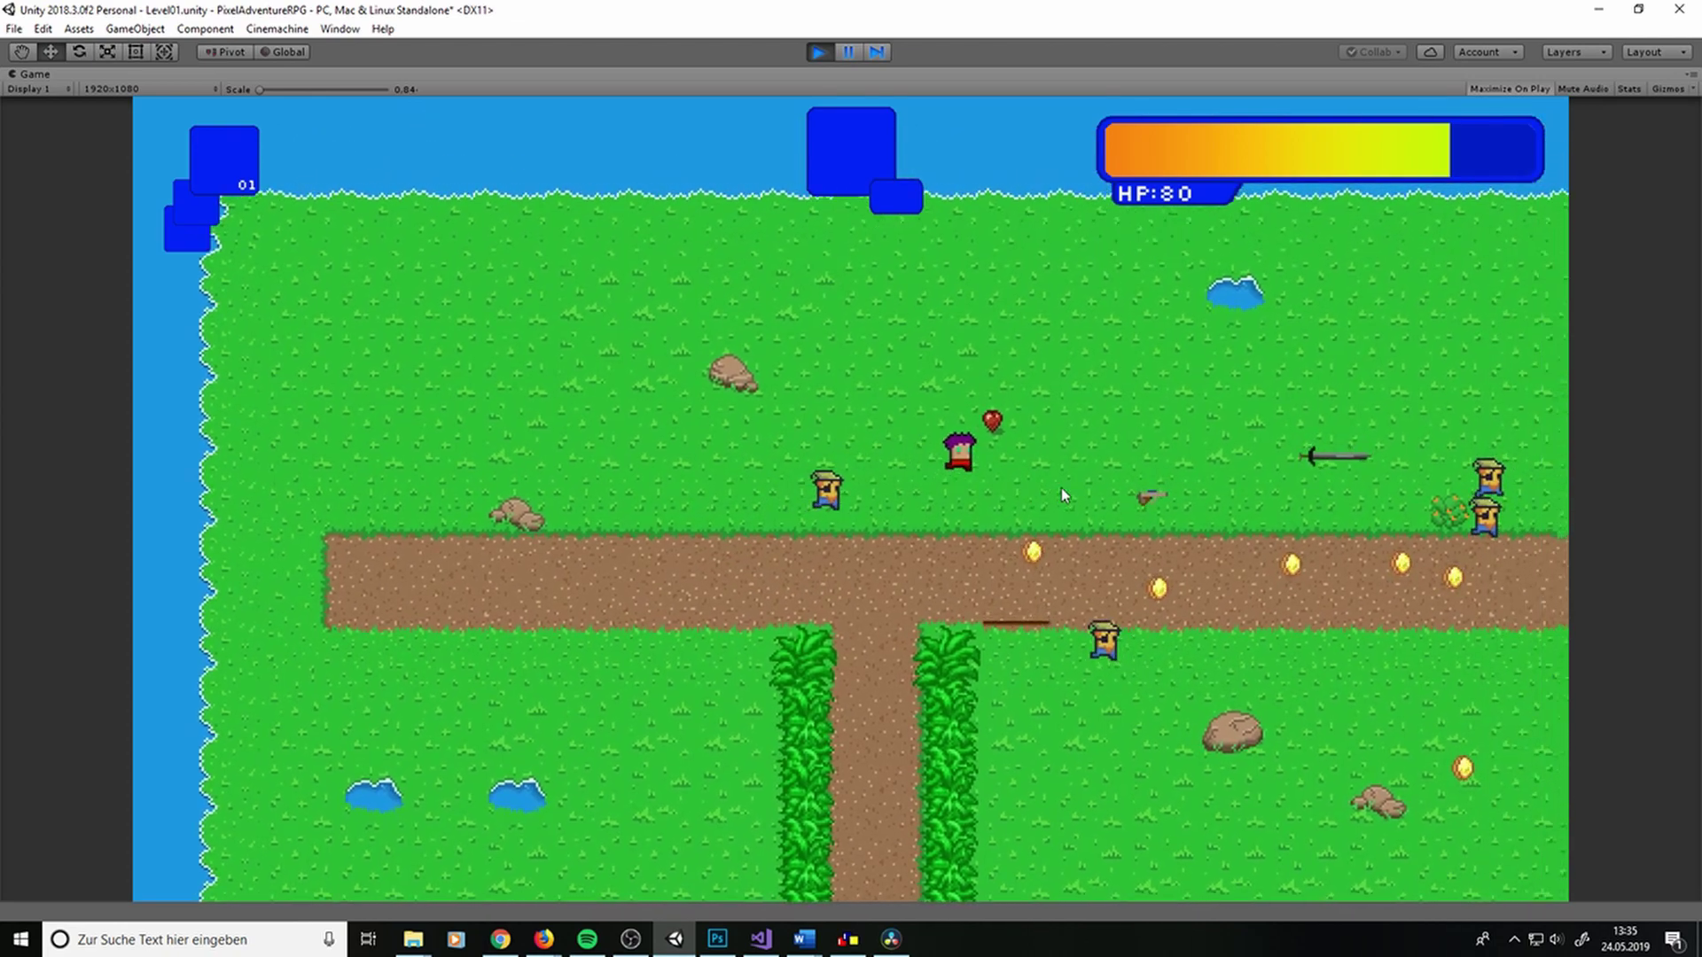
key("d")
key("s")
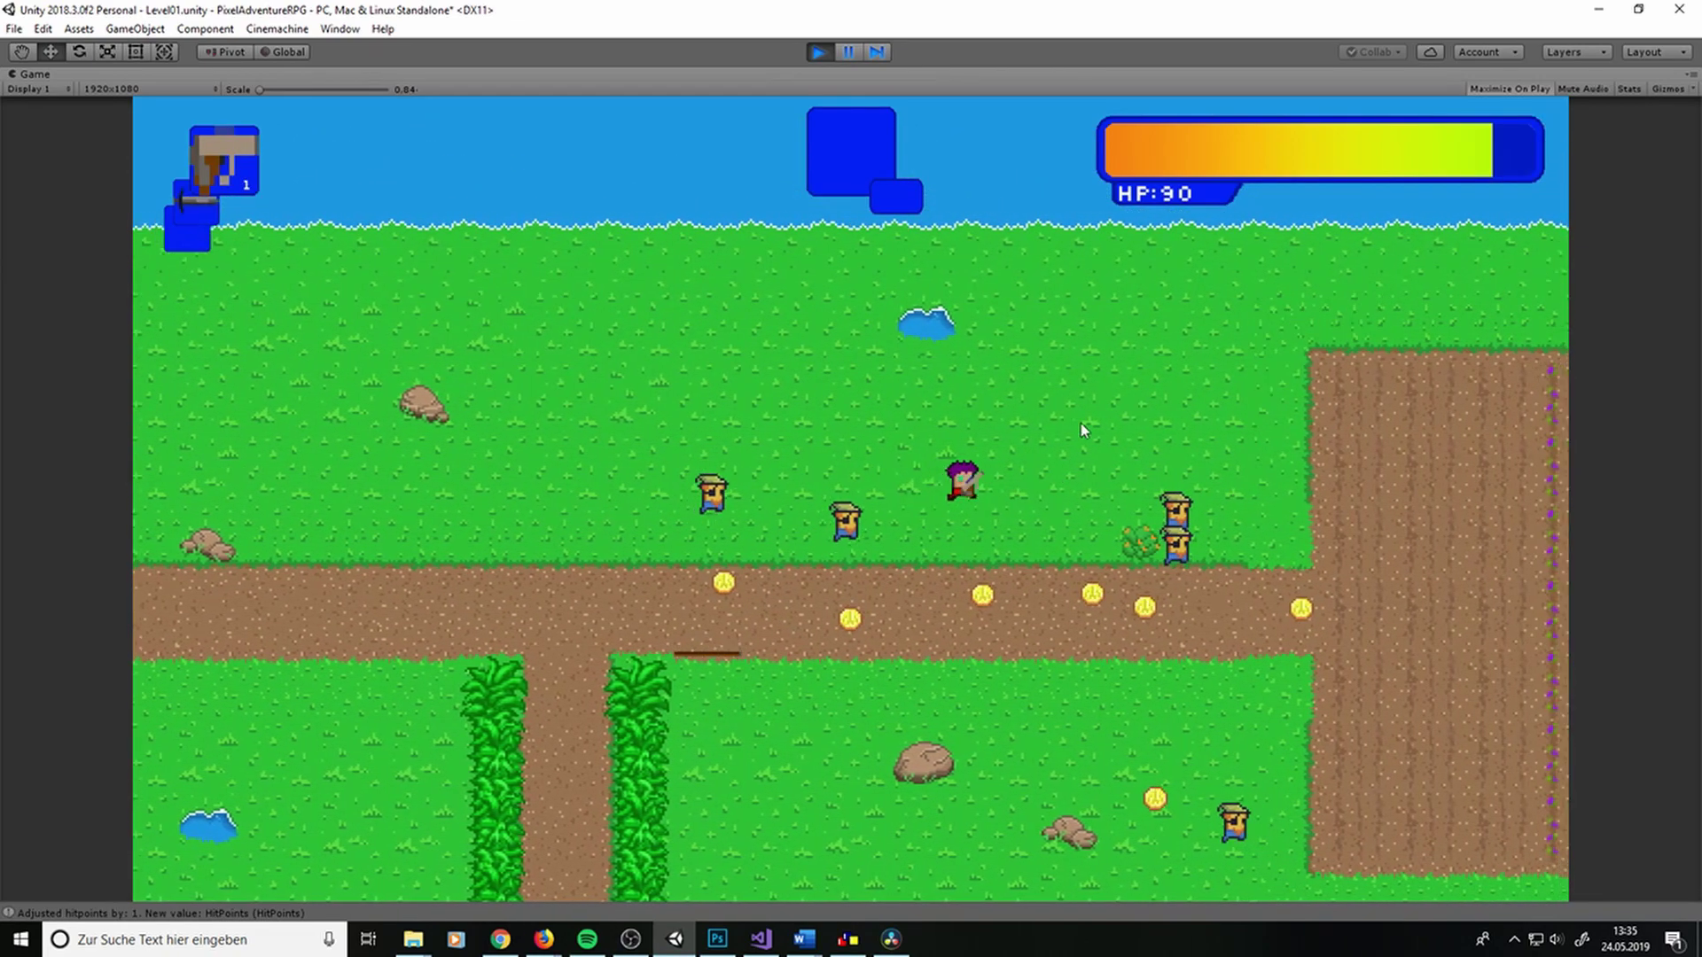
Collect coins on the dirt path and pick up the stick beside the hedge
key("s")
key("a")
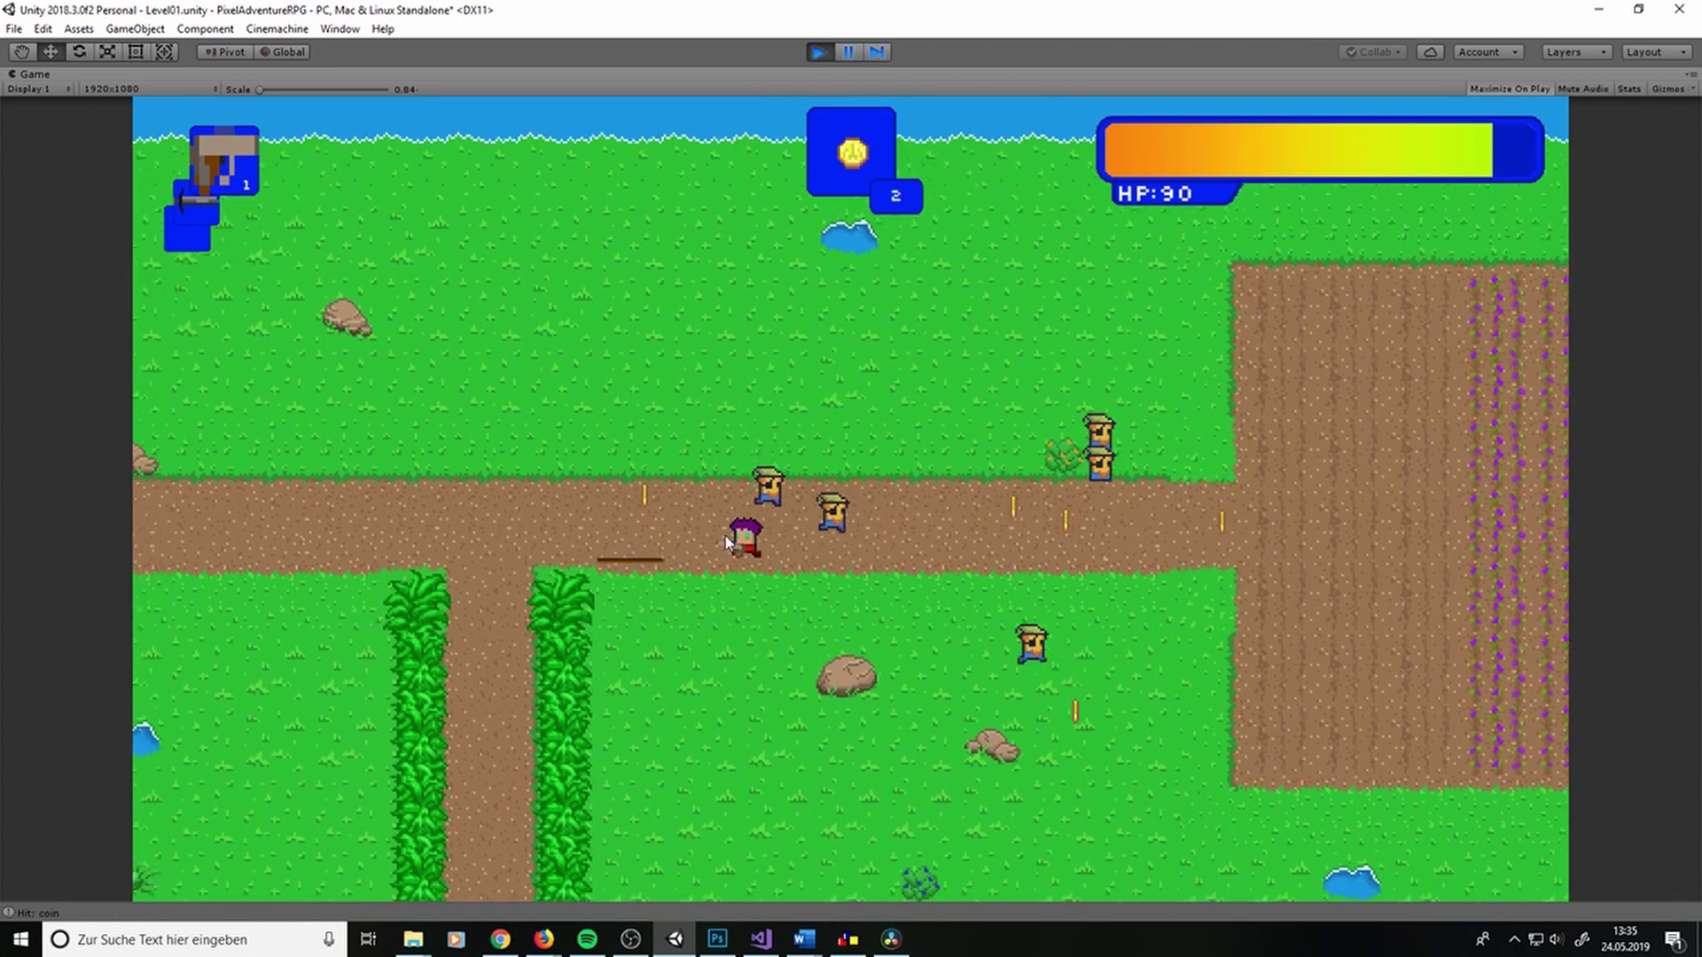
key("w")
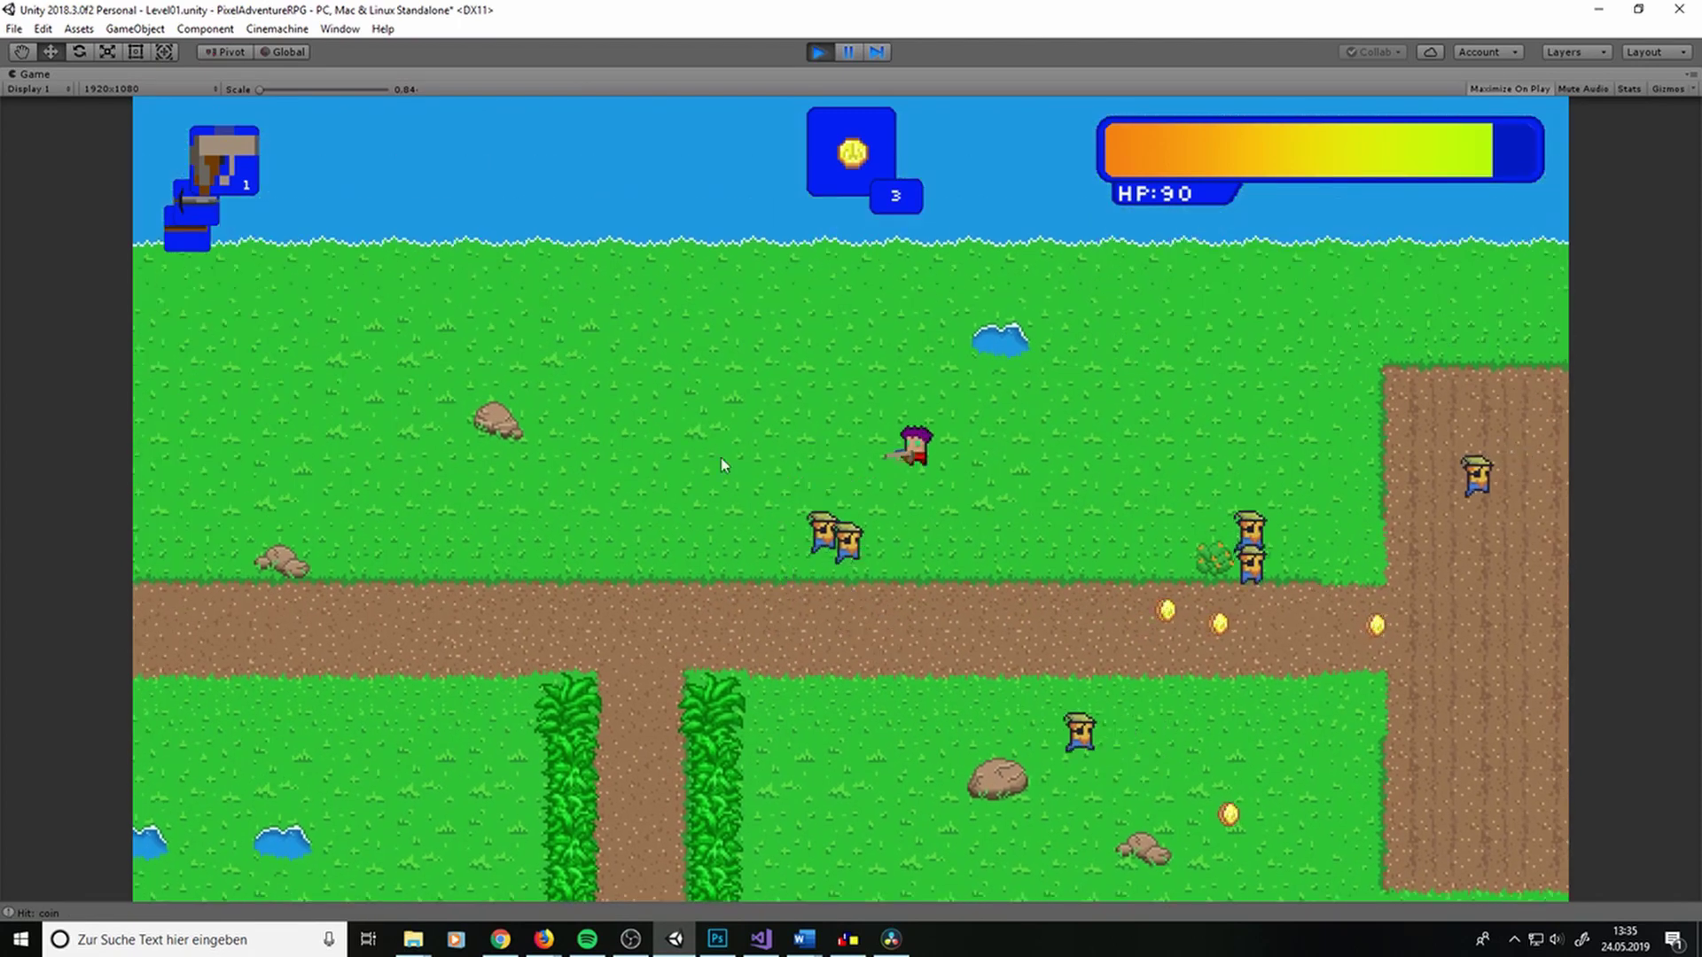
Lead the enemies around the northern grass and back southwest towards the ponds while carrying the pistol
key("w")
key("a")
key("s")
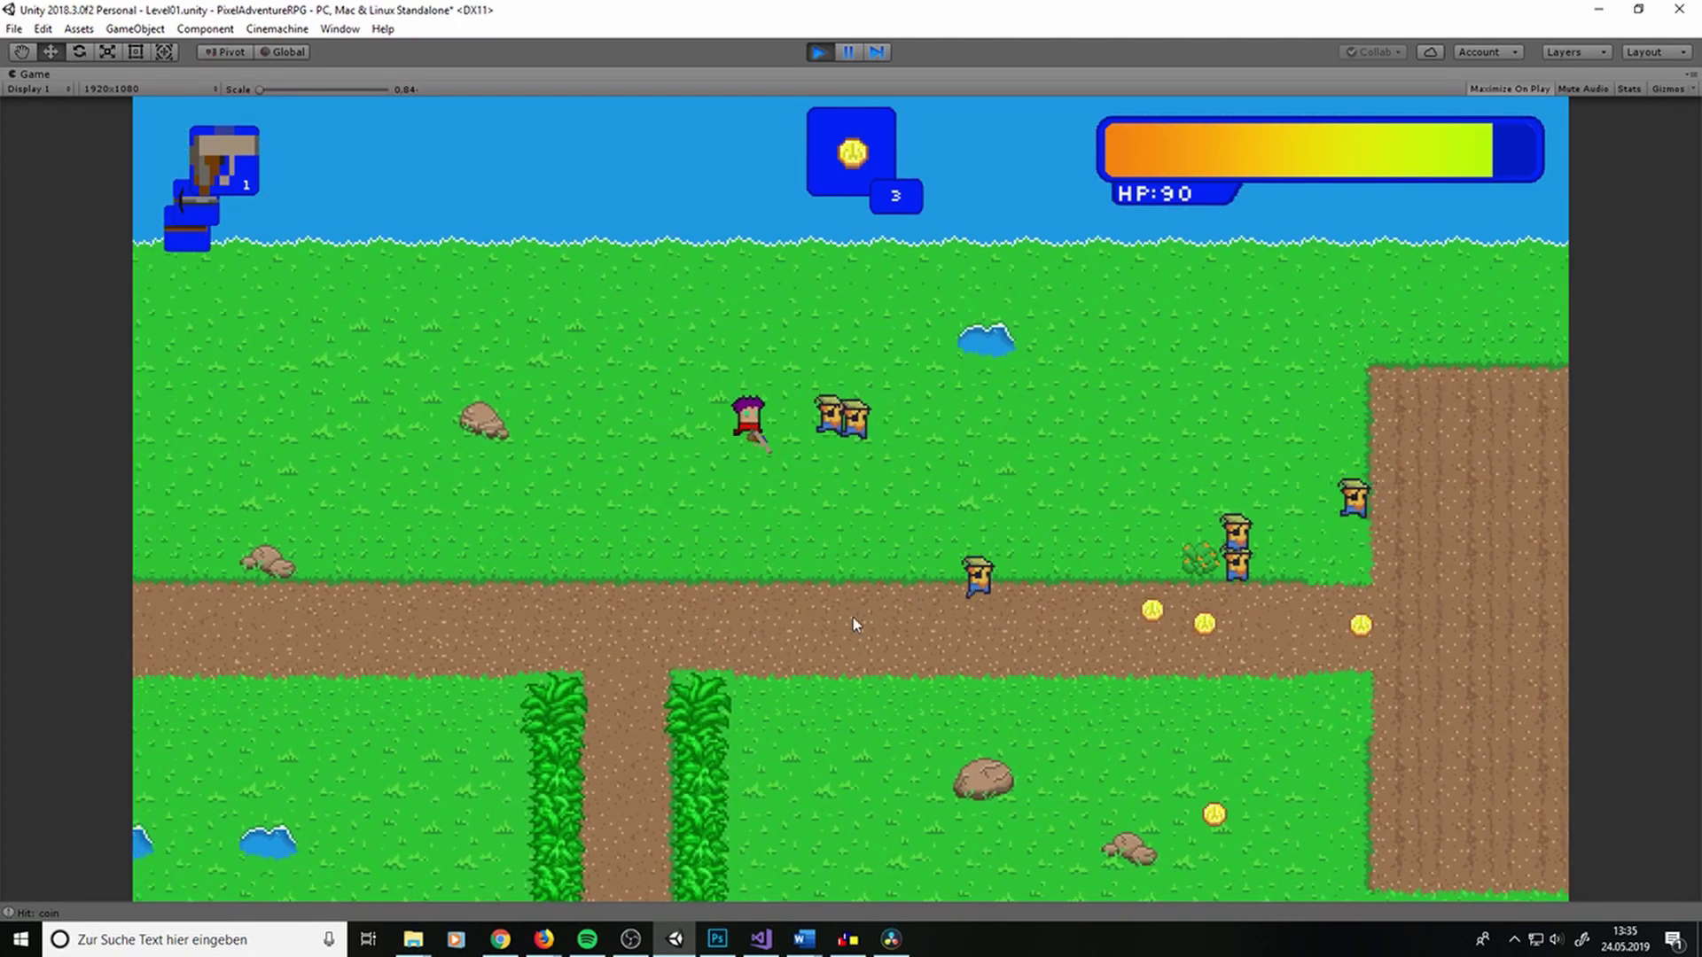
key("s")
key("w")
key("d")
key("s")
key("a")
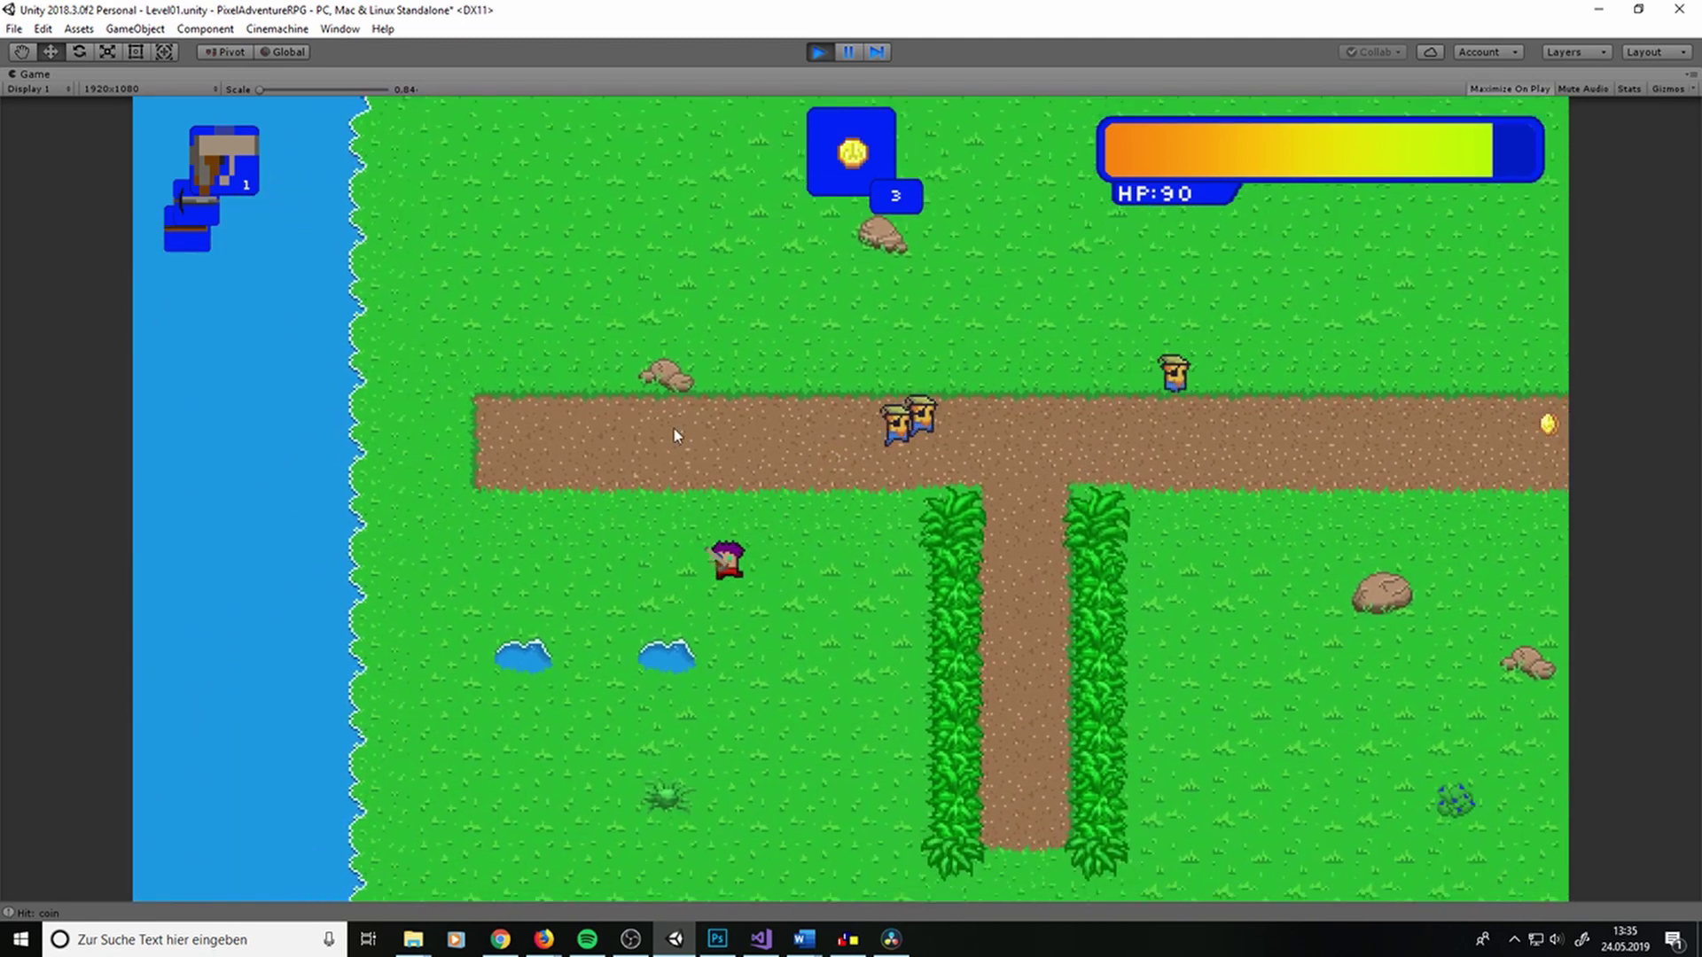
Lead the enemies to the ponds while carrying the pistol, break away northeast over the dirt path and fire
key("w")
key("s")
key("a")
key("d")
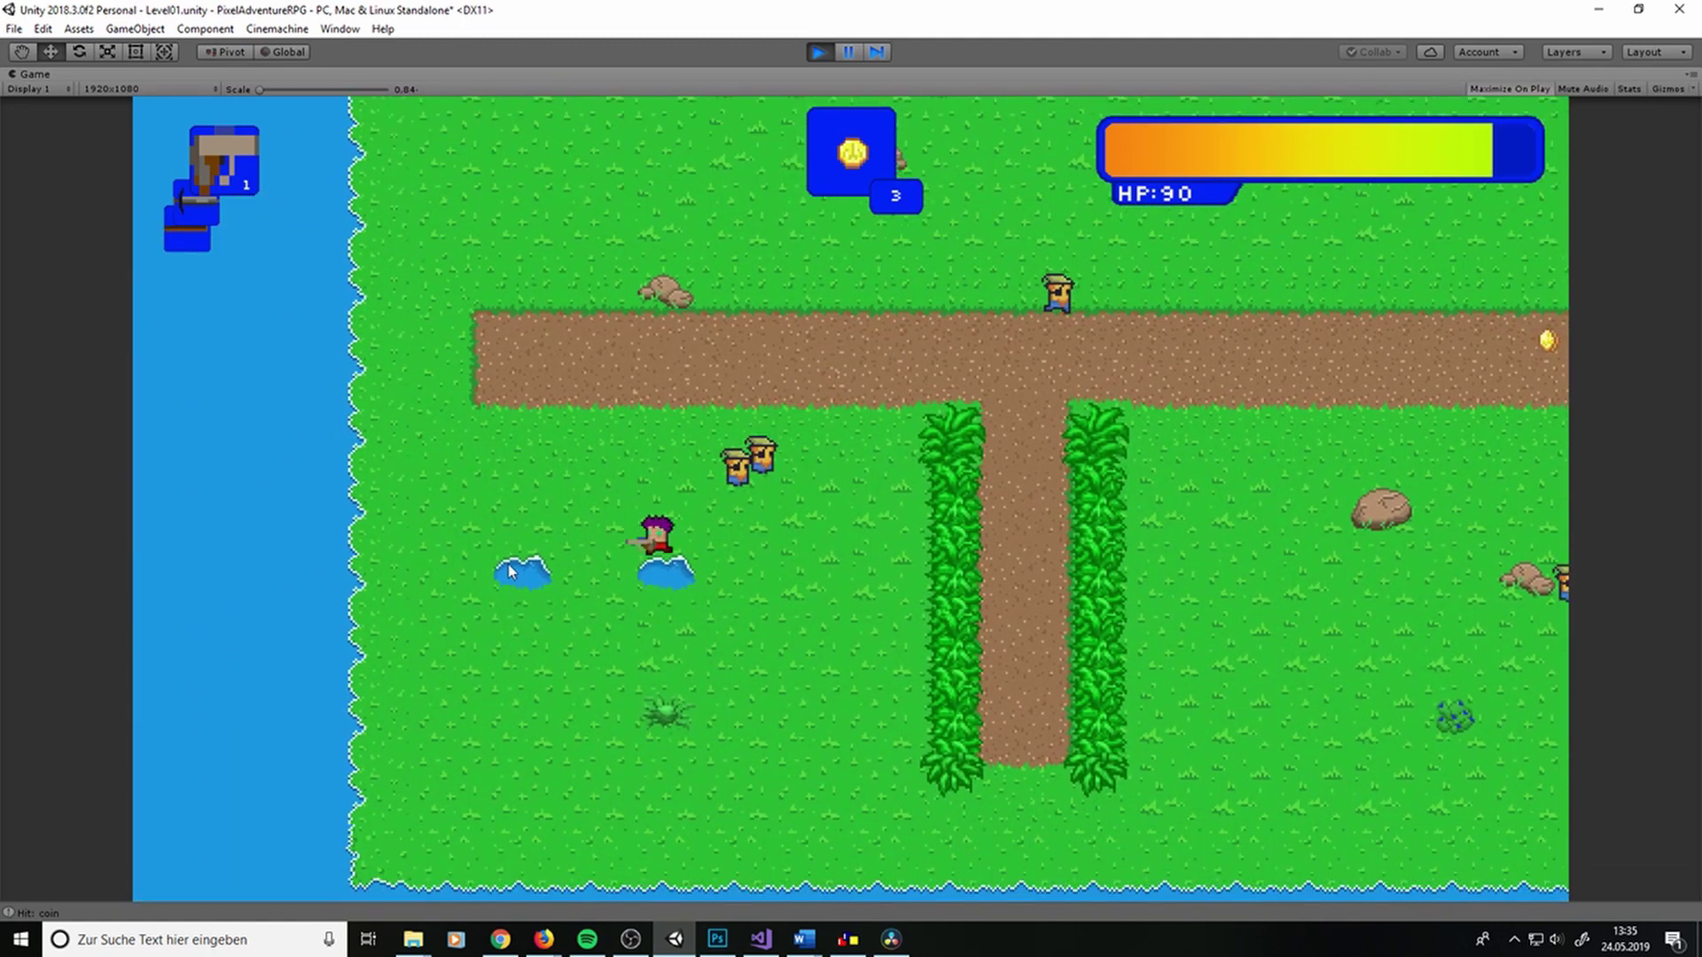
key("s")
key("a")
left_click(1034, 231)
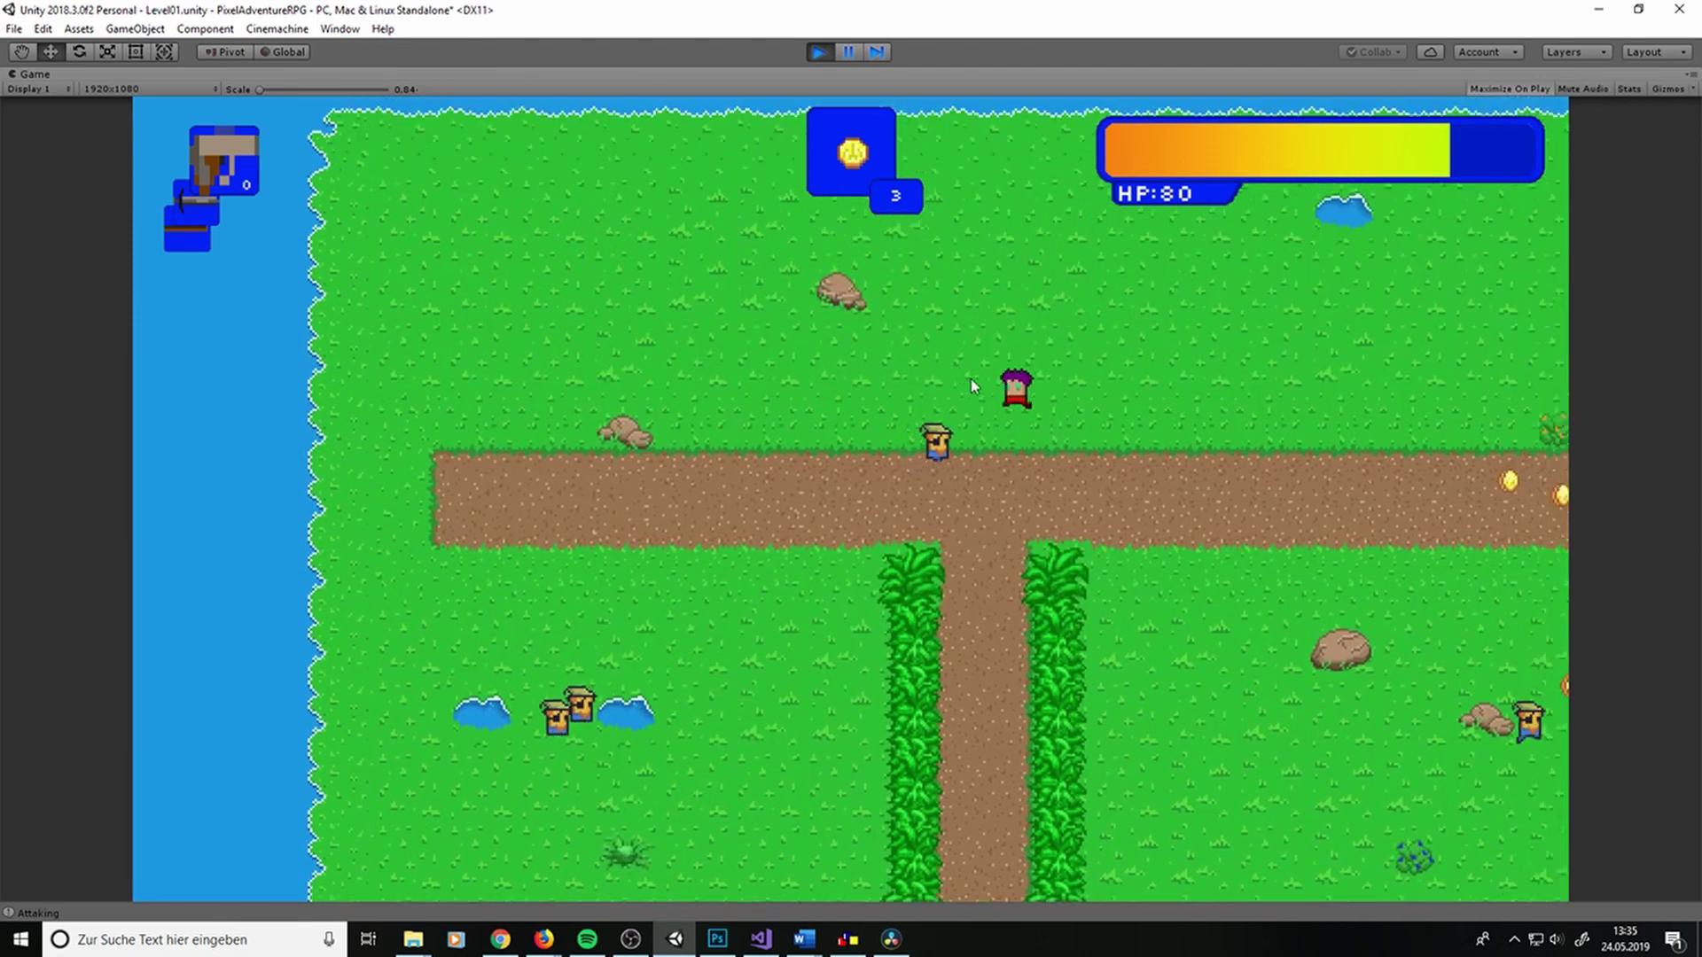
Switch to the sword and swing it at the enemies southwest of the player on the northern grass
scroll(970, 379, "down", 1)
left_click(732, 521)
key("a")
key("s")
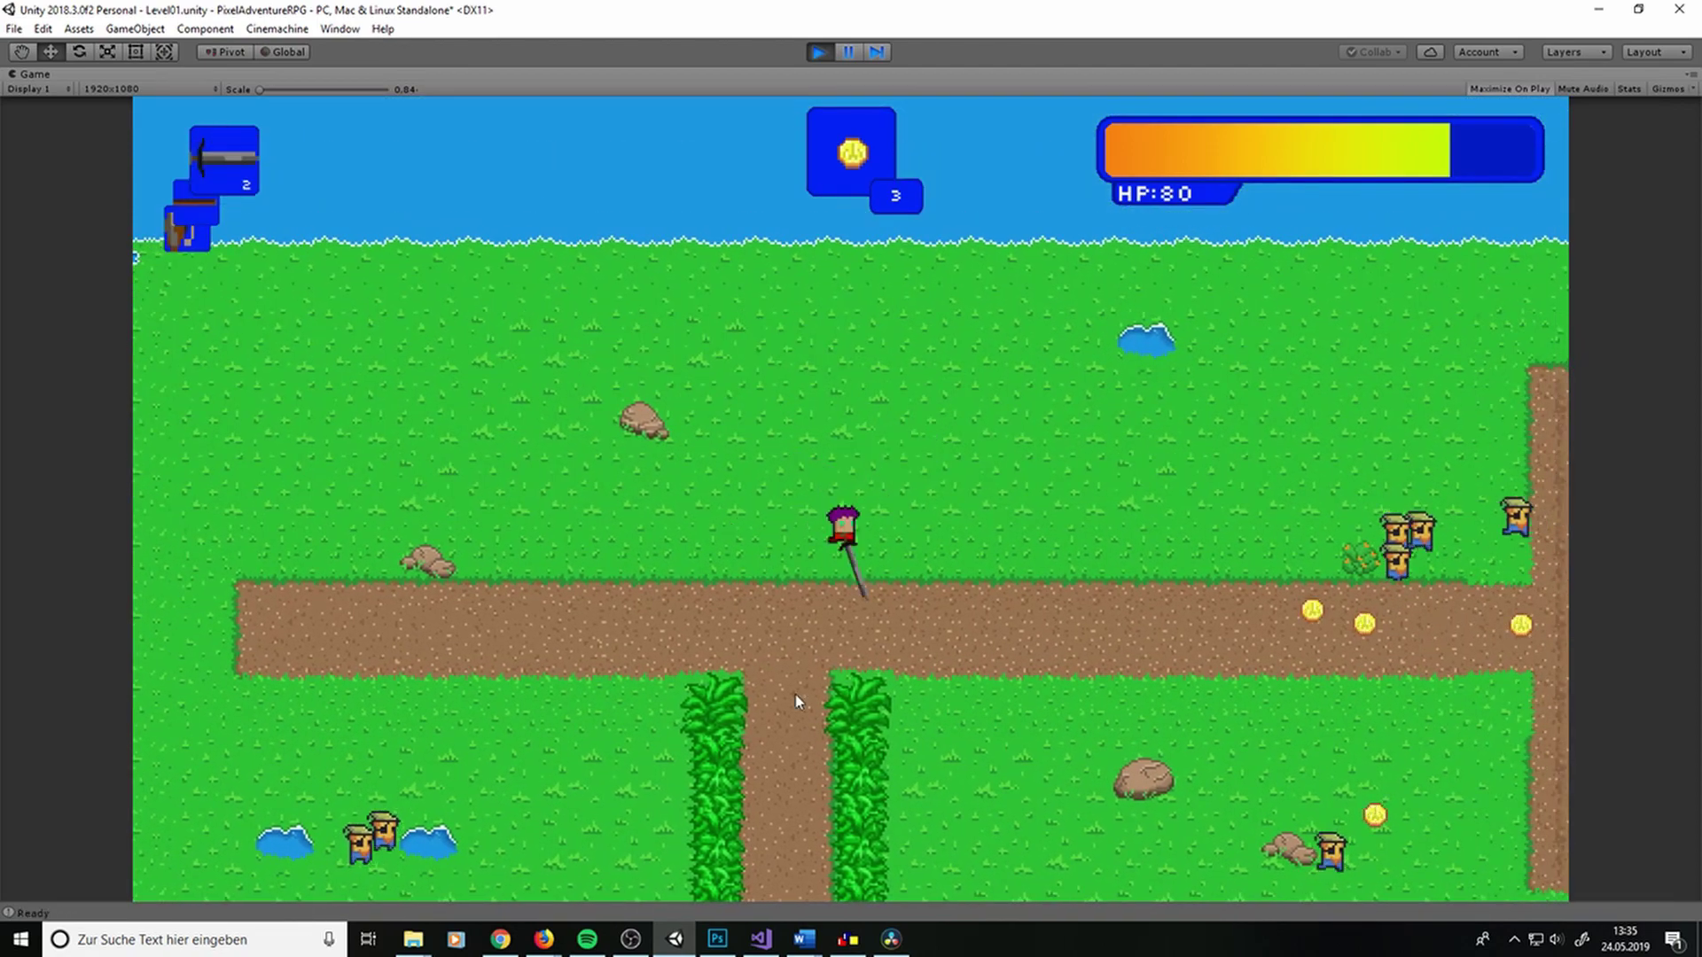
Walk the sword-carrying player east along the dirt path and strike at the enemy beside the small southern rocks
key("d")
key("w")
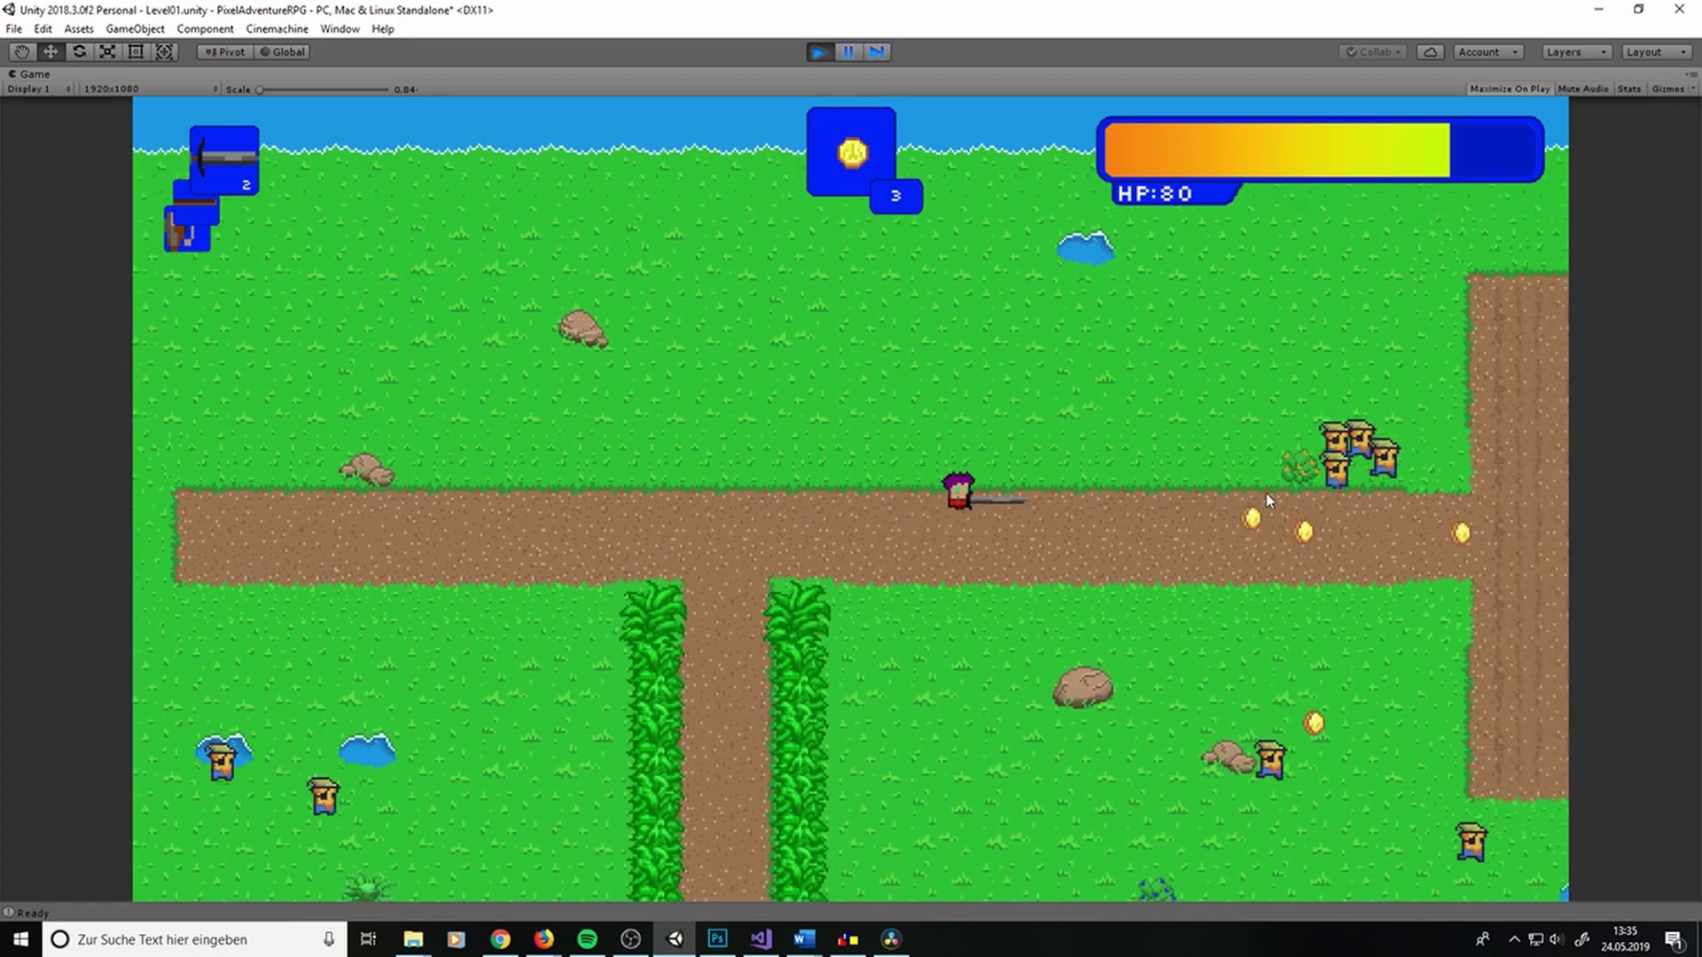
key("d")
key("s")
left_click(1003, 718)
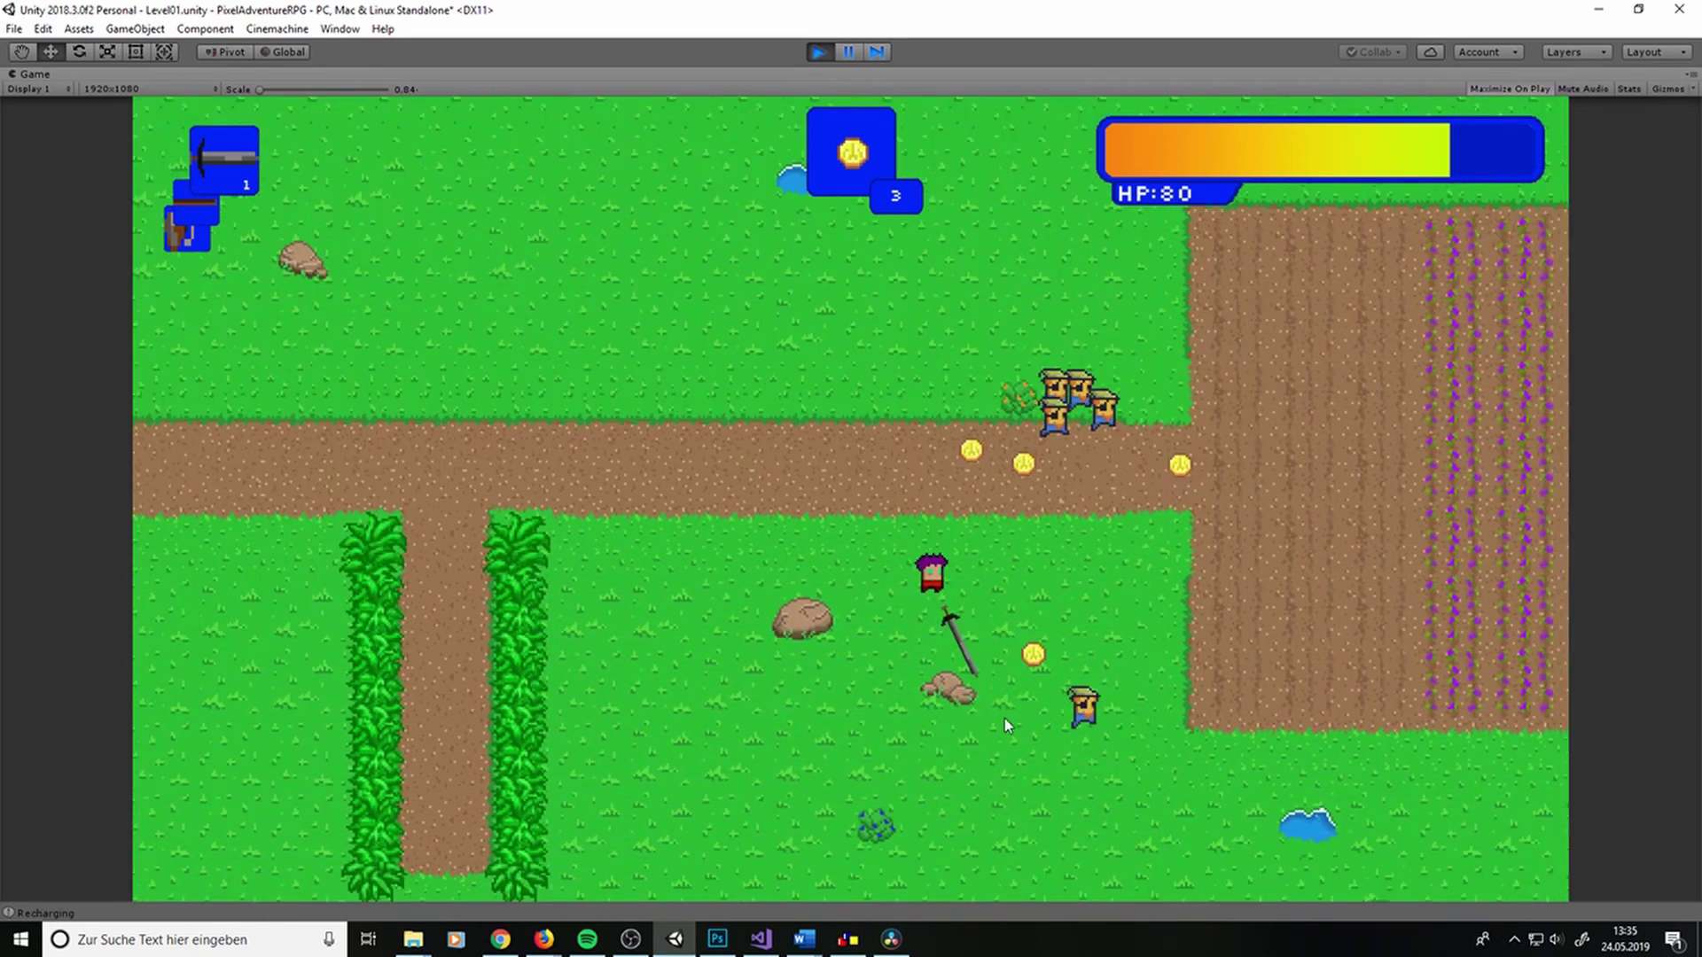
Switch to the stick and fight the two enemies beside the large rock south of the path
key("d")
key("w")
key("s")
scroll(984, 665, "down", 1)
left_click(954, 642)
key("a")
left_click(1016, 436)
key("s")
key("a")
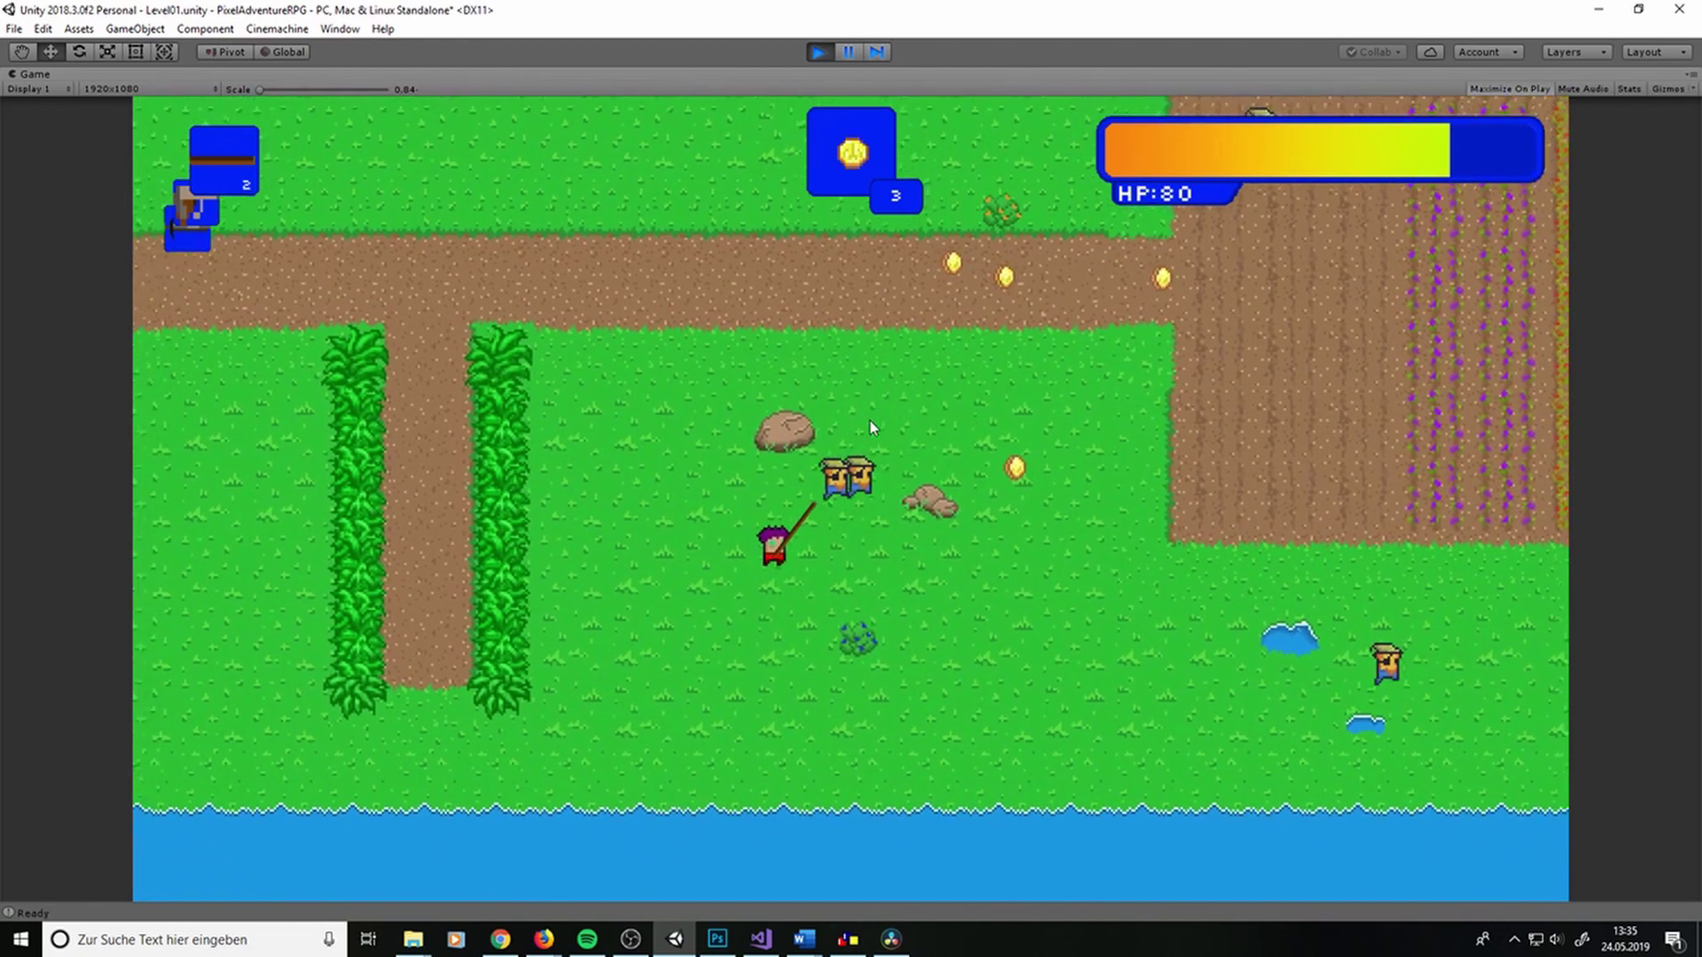
Switch to the pistol and shoot at the enemies south of the large rock
key("s")
key("a")
left_click(1093, 493)
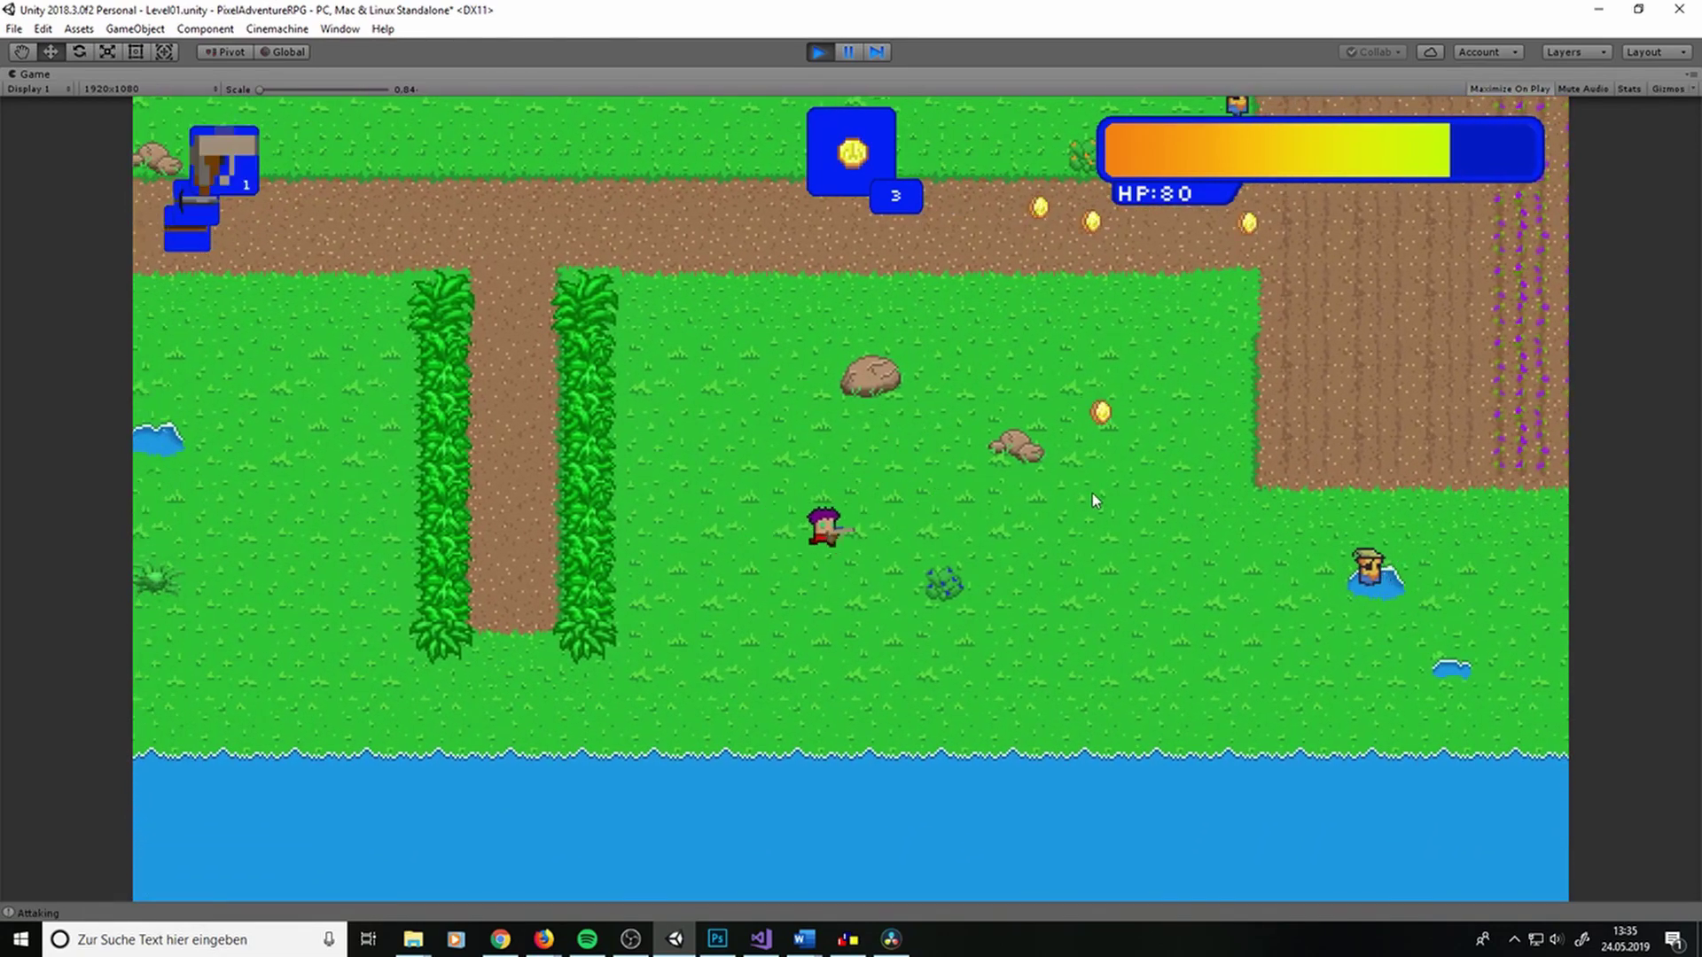
Run east below the crop field, switch to the sword and attack the enemy beside the southeastern pond
key("d")
key("space")
scroll(731, 486, "down", 1)
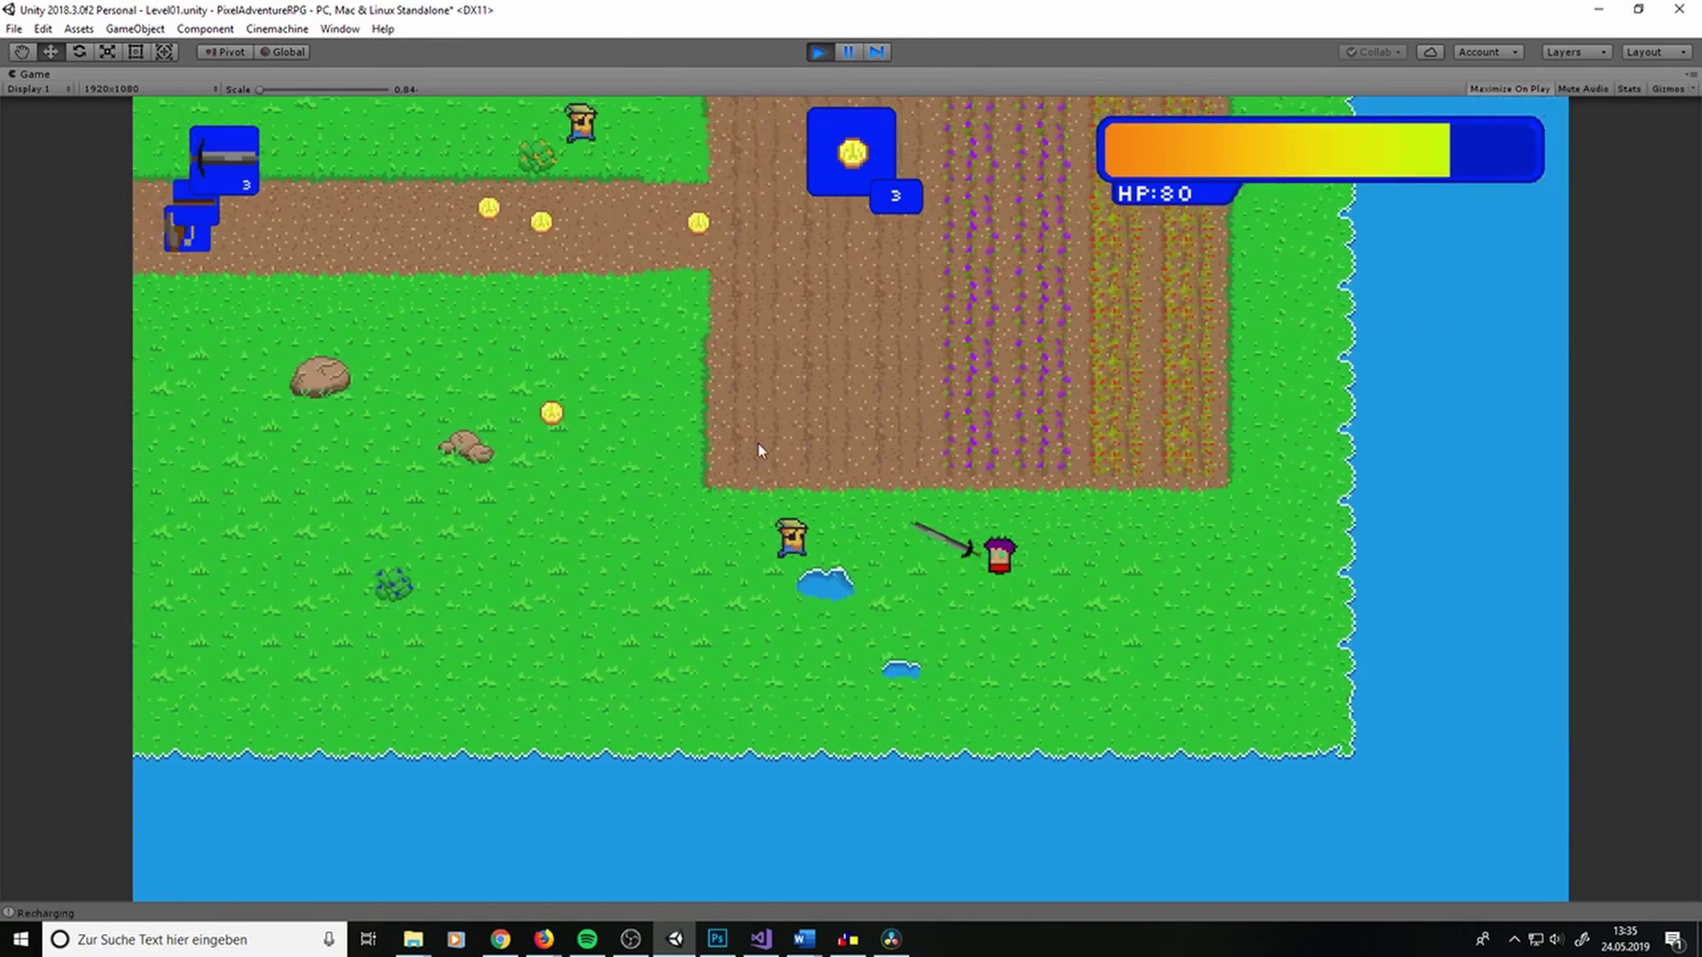
key("a")
left_click(647, 545)
key("w")
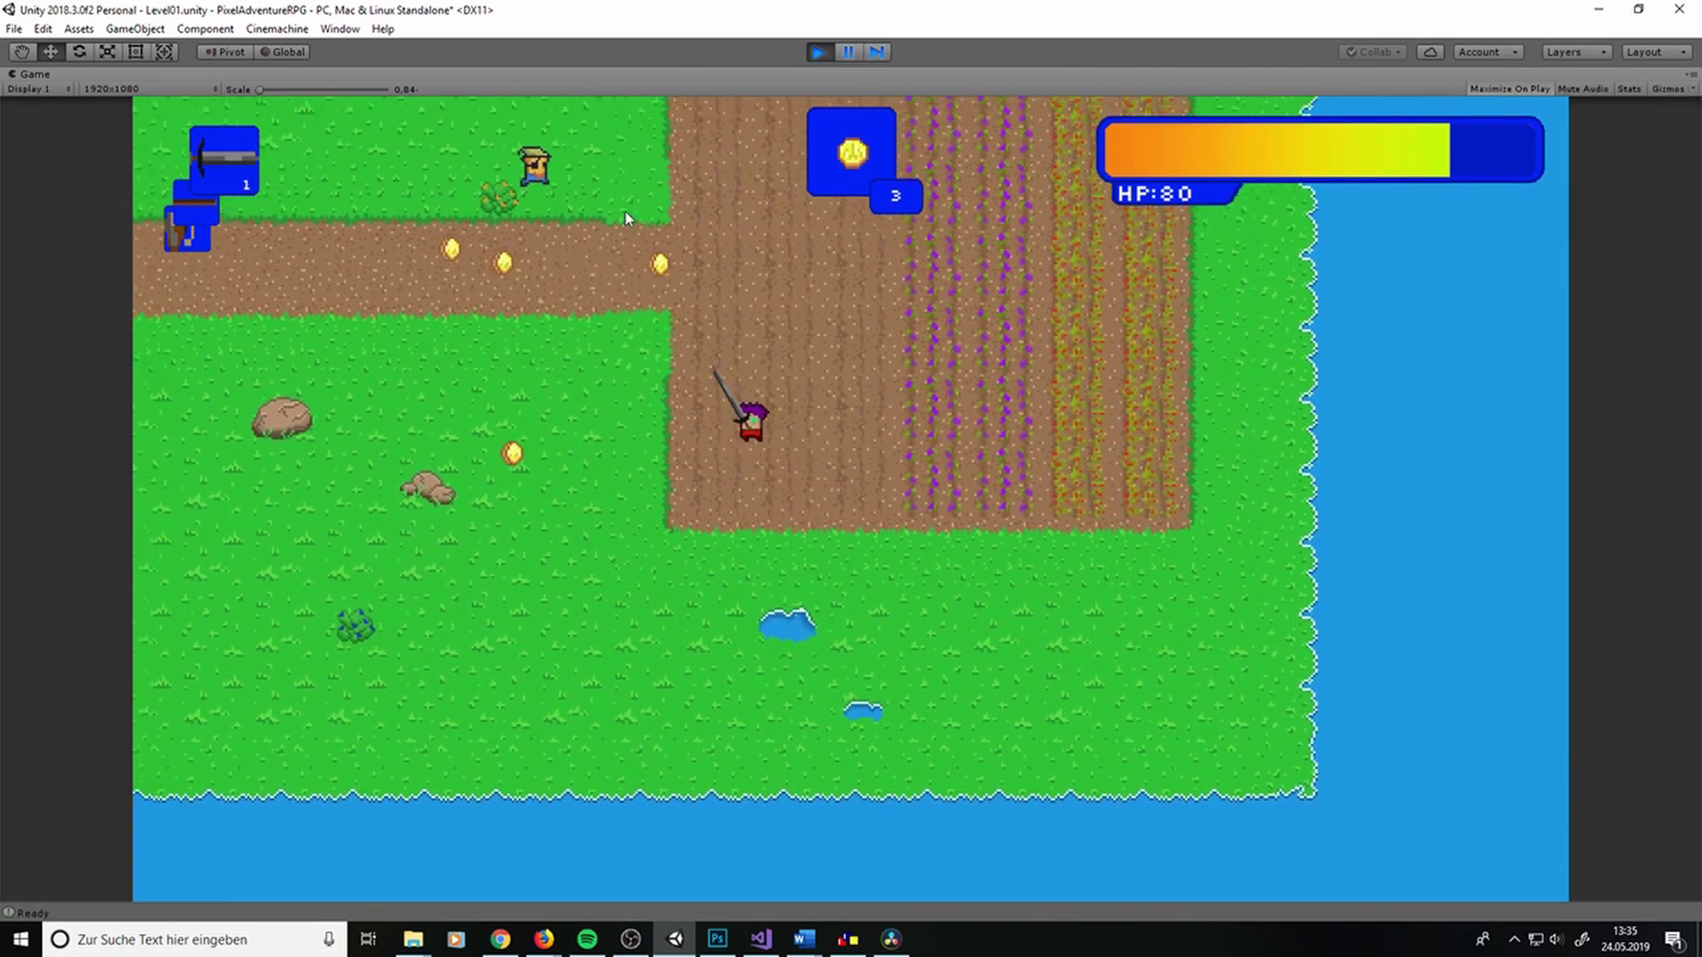
Attack the enemy near the bush at the path's eastern end with the sword
key("a")
left_click(578, 289)
key("s")
key("d")
Switch to the stick, fight around the path's eastern end and pick up coins there and beside the small rocks
scroll(530, 271, "down", 1)
key("a")
key("s")
key("w")
left_click(948, 401)
key("d")
key("a")
key("s")
key("d")
key("d")
Swing the stick south of the path and return to the northern grass, collecting one of the path coins
left_click(1000, 700)
left_click(1056, 615)
key("a")
key("w")
key("a")
key("a")
key("w")
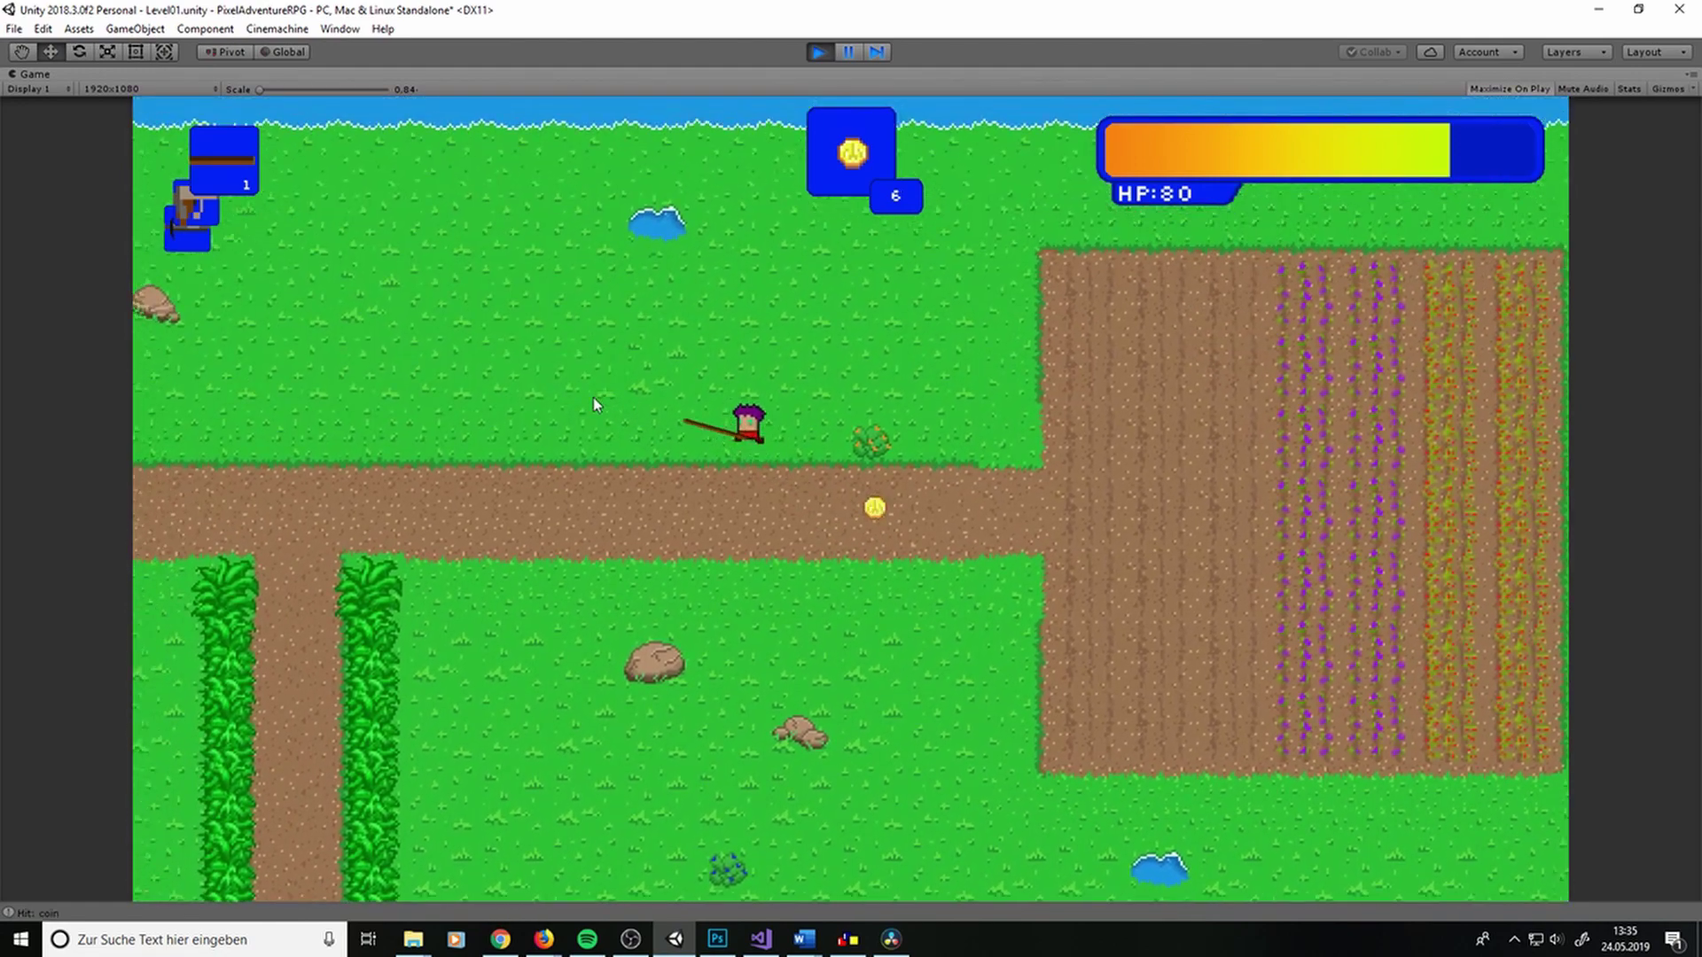
Walk west towards the ponds with the pistol and shoot at the enemy there
key("a")
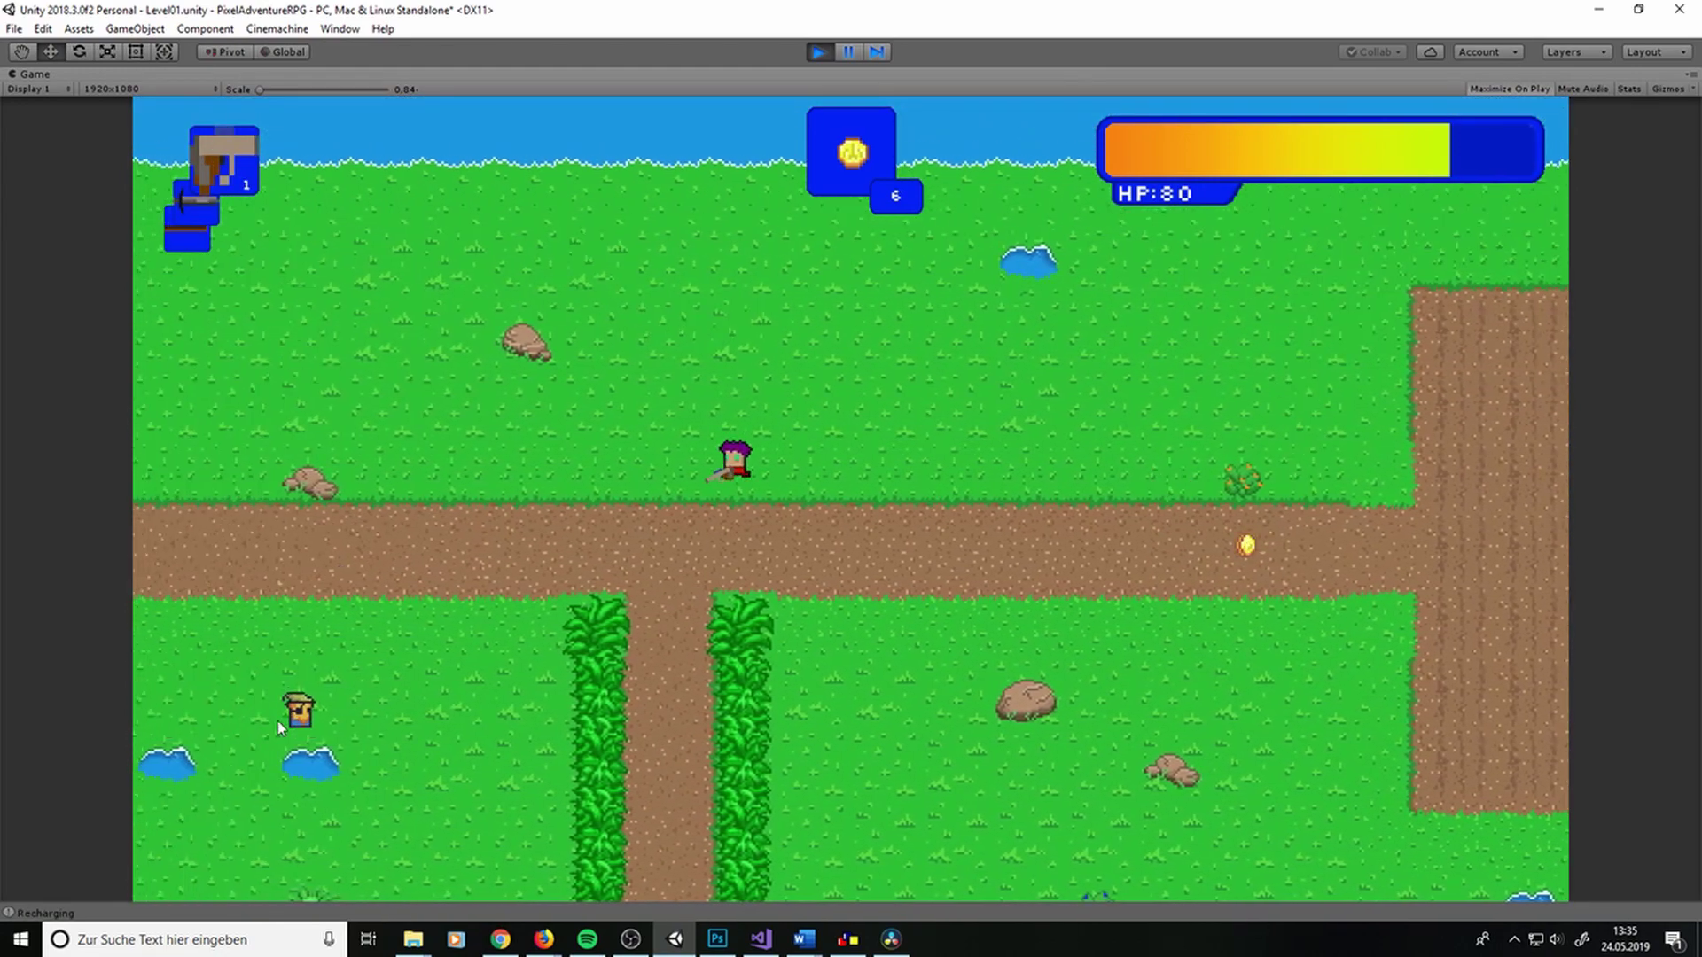
key("s")
left_click(278, 720)
Switch to the sword, fight the enemy beside the western ponds and head northeast towards the path
scroll(504, 442, "down", 1)
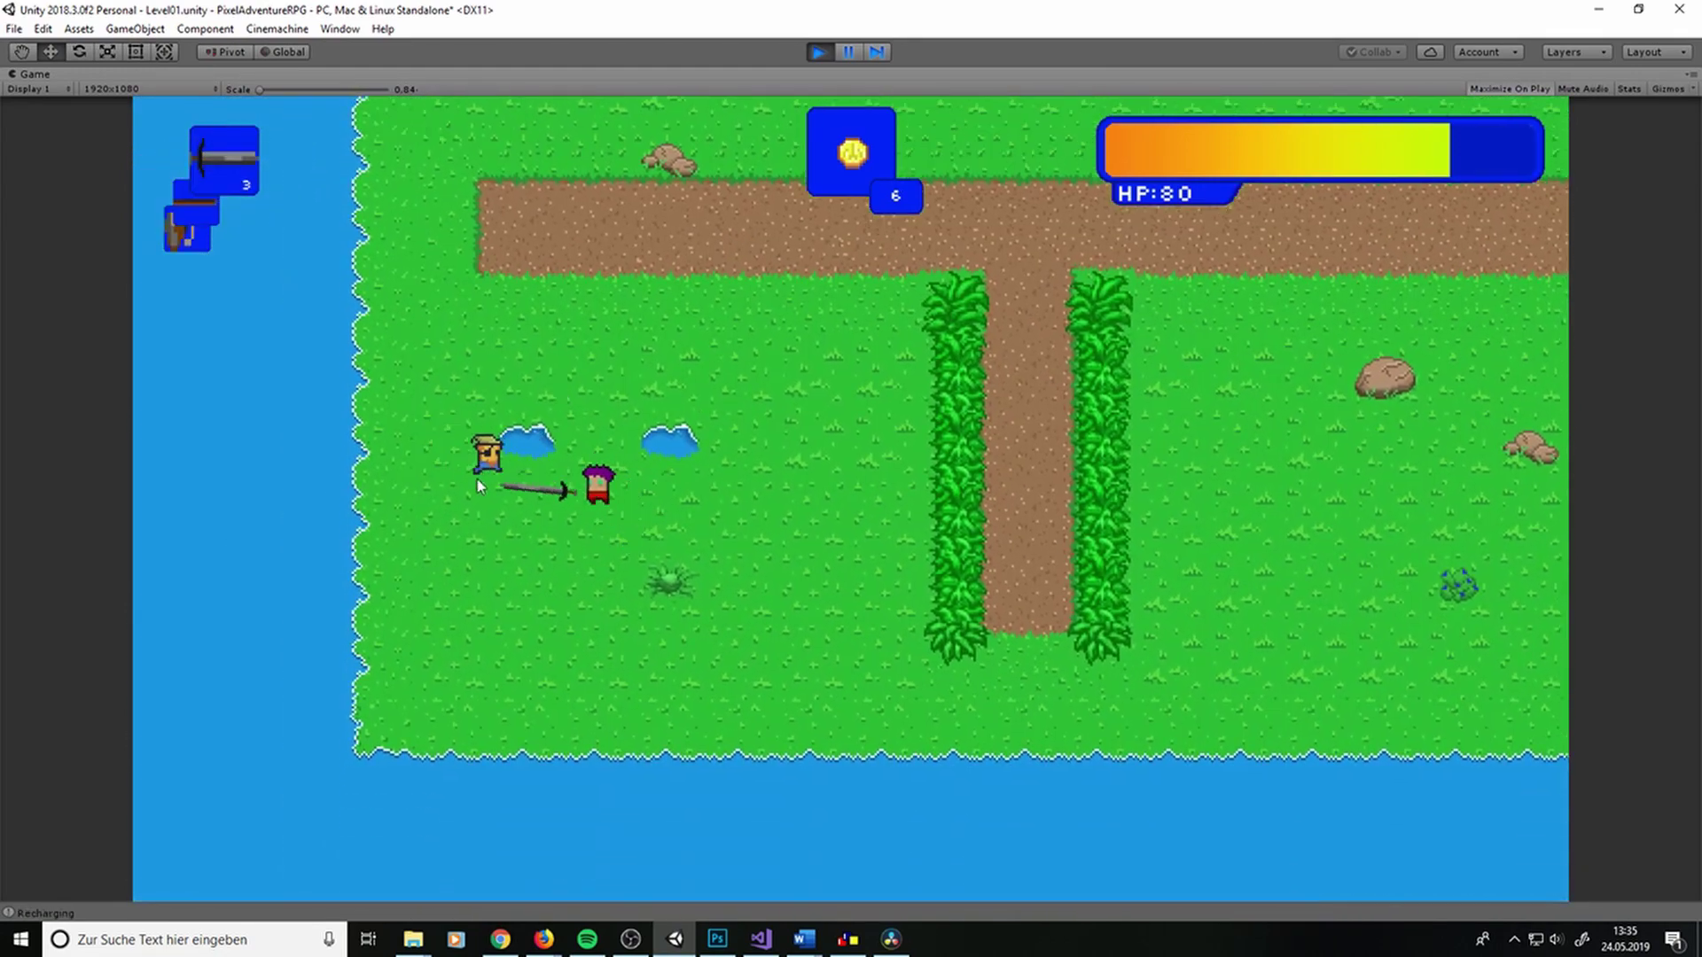
key("w")
key("d")
left_click(918, 254)
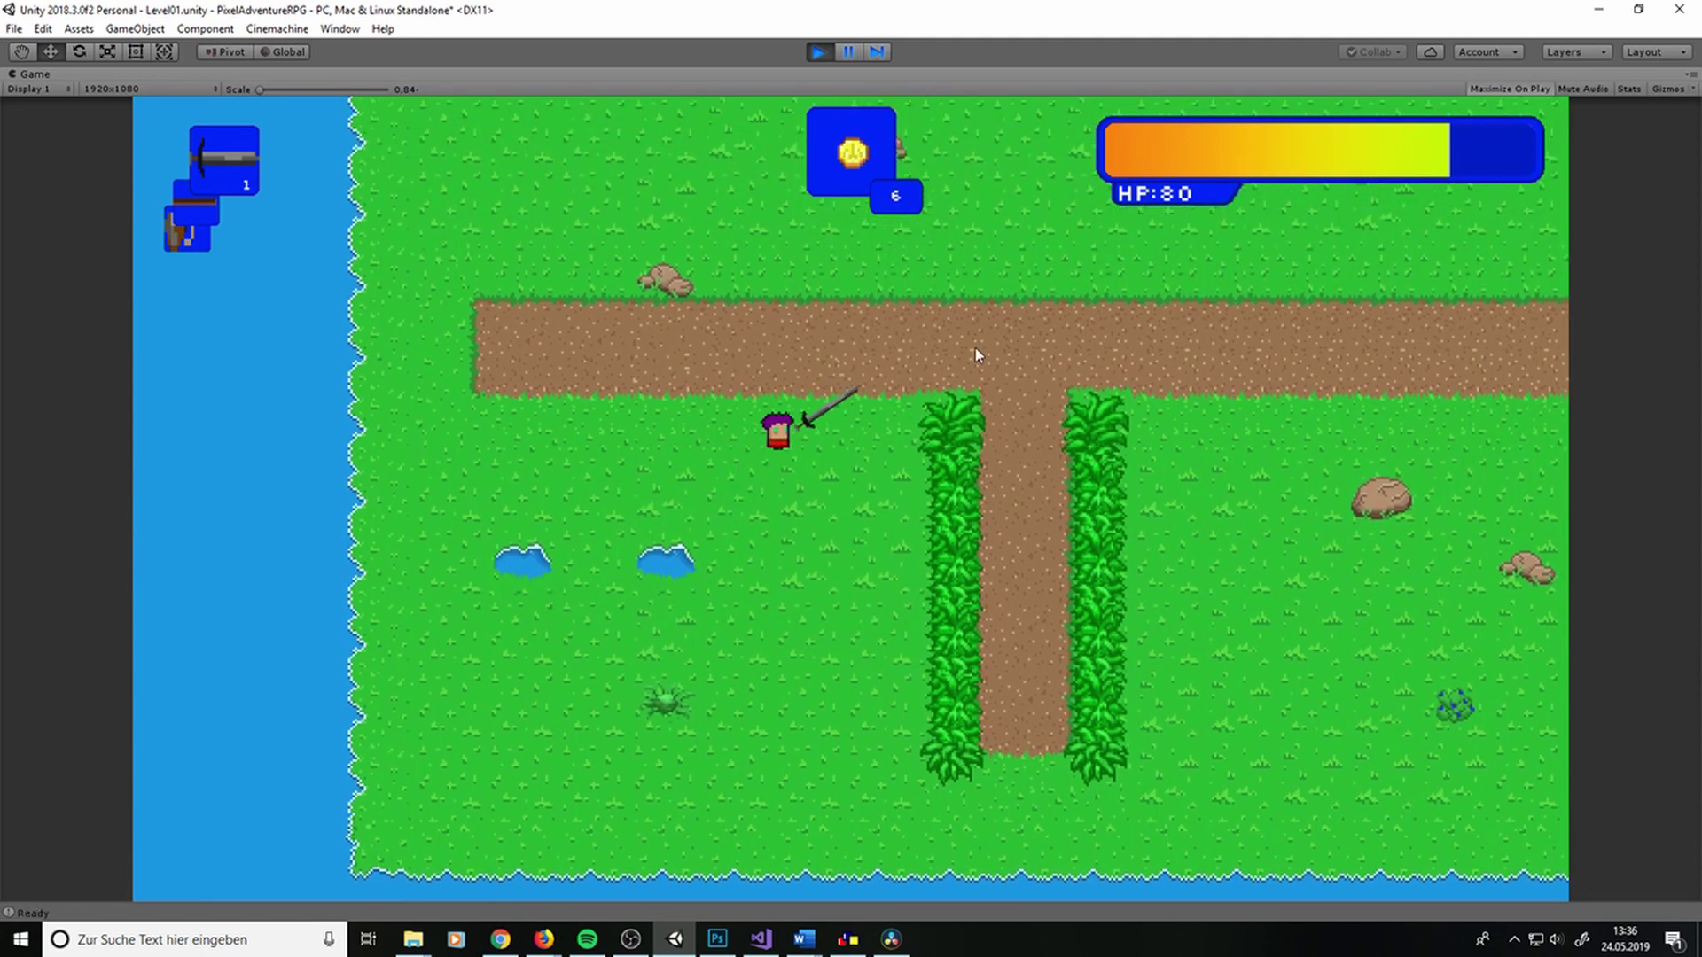
Switch to the stick, cross to the northern side of the path and fight the approaching enemy
scroll(1019, 367, "down", 1)
key("w")
key("d")
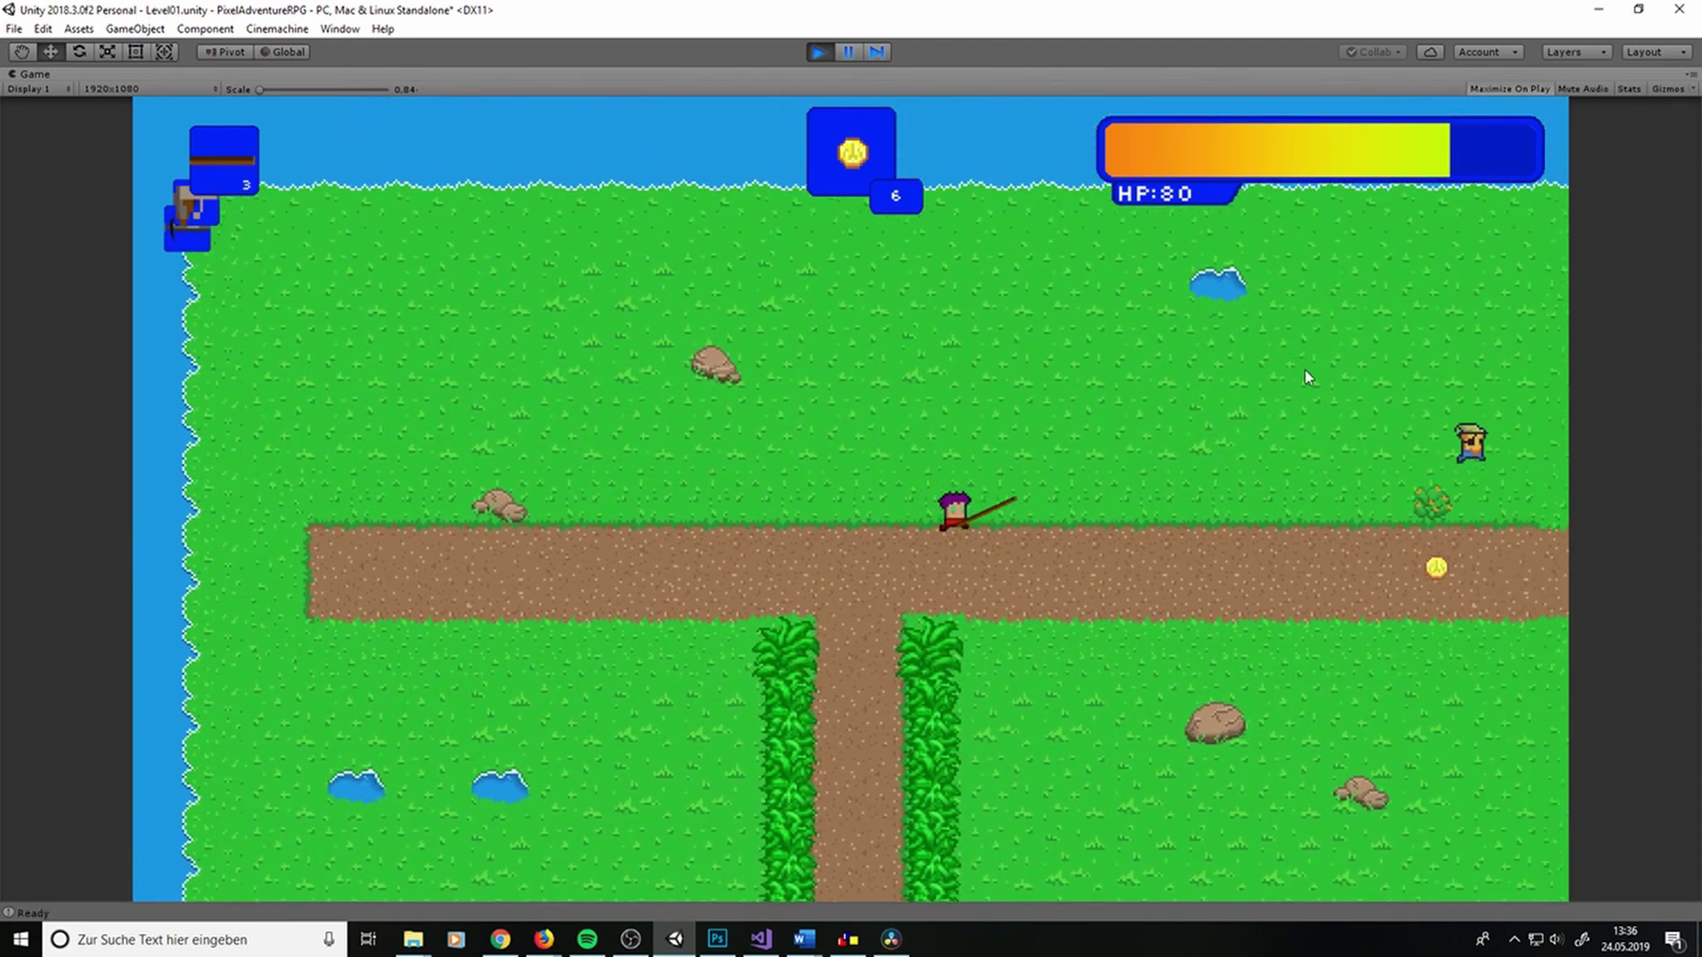
key("s")
left_click(1088, 555)
key("a")
key("w")
key("w")
key("d")
left_click(1092, 505)
key("a")
Switch to the pistol and approach the enemy beside the small rocks south of the path
scroll(1246, 715, "down", 1)
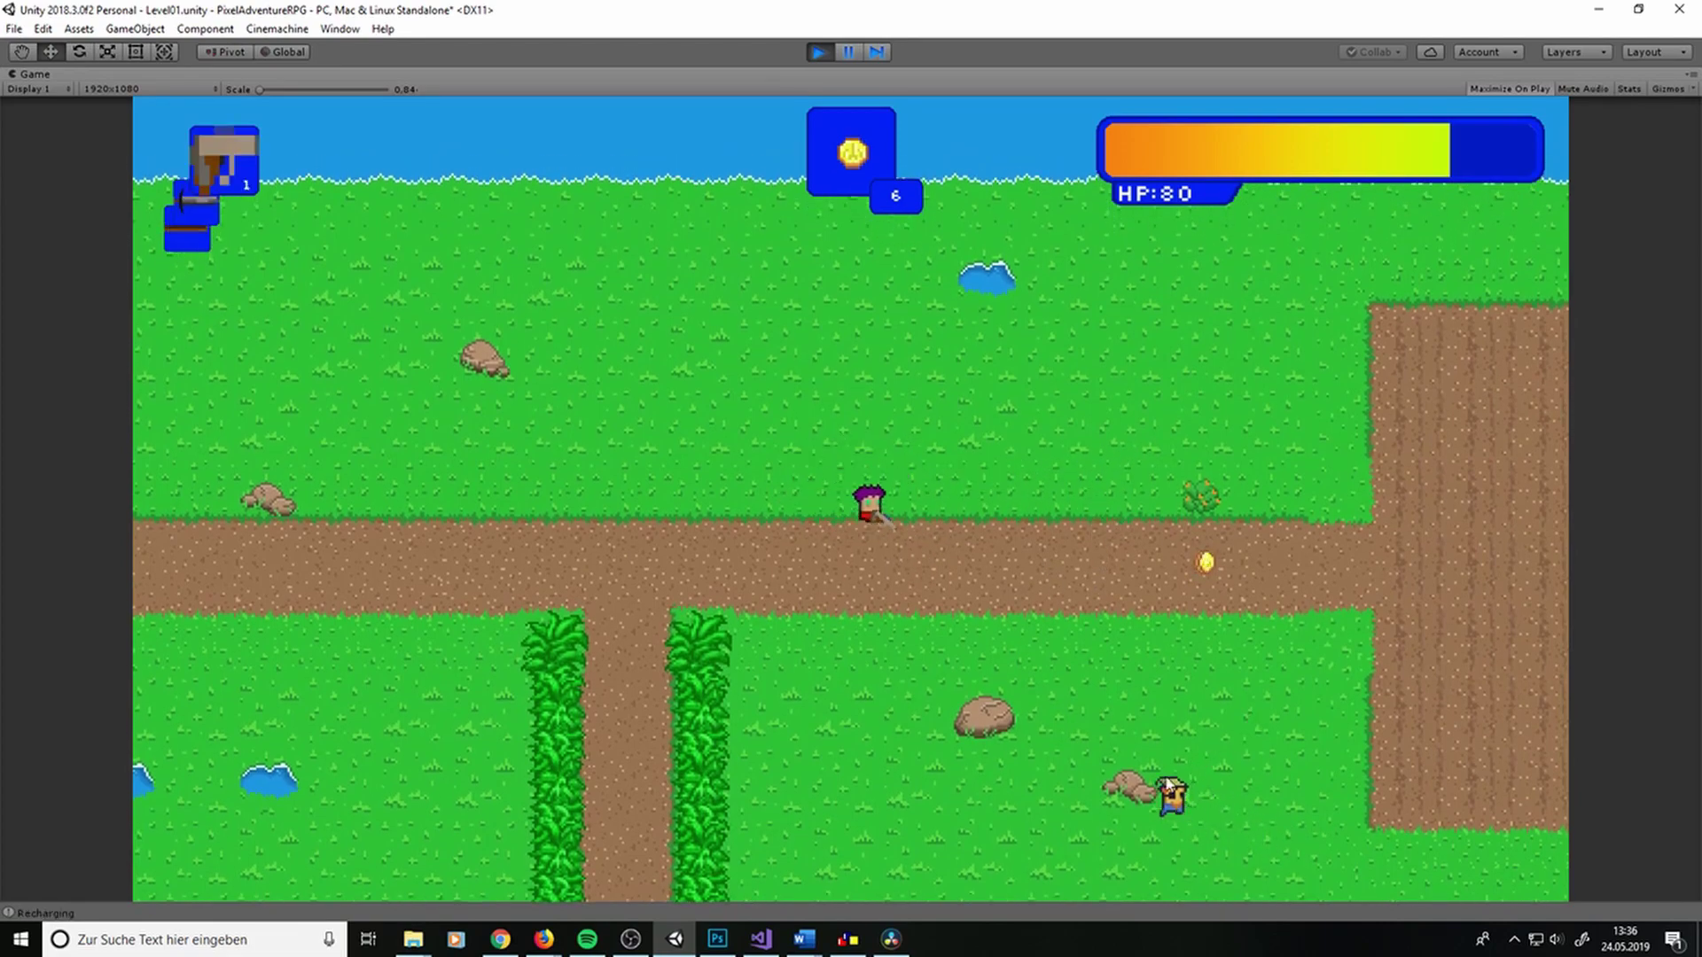
key("w")
key("d")
key("s")
Switch to the sword and fight the enemy near the southwestern corner of the crop field
scroll(754, 603, "down", 1)
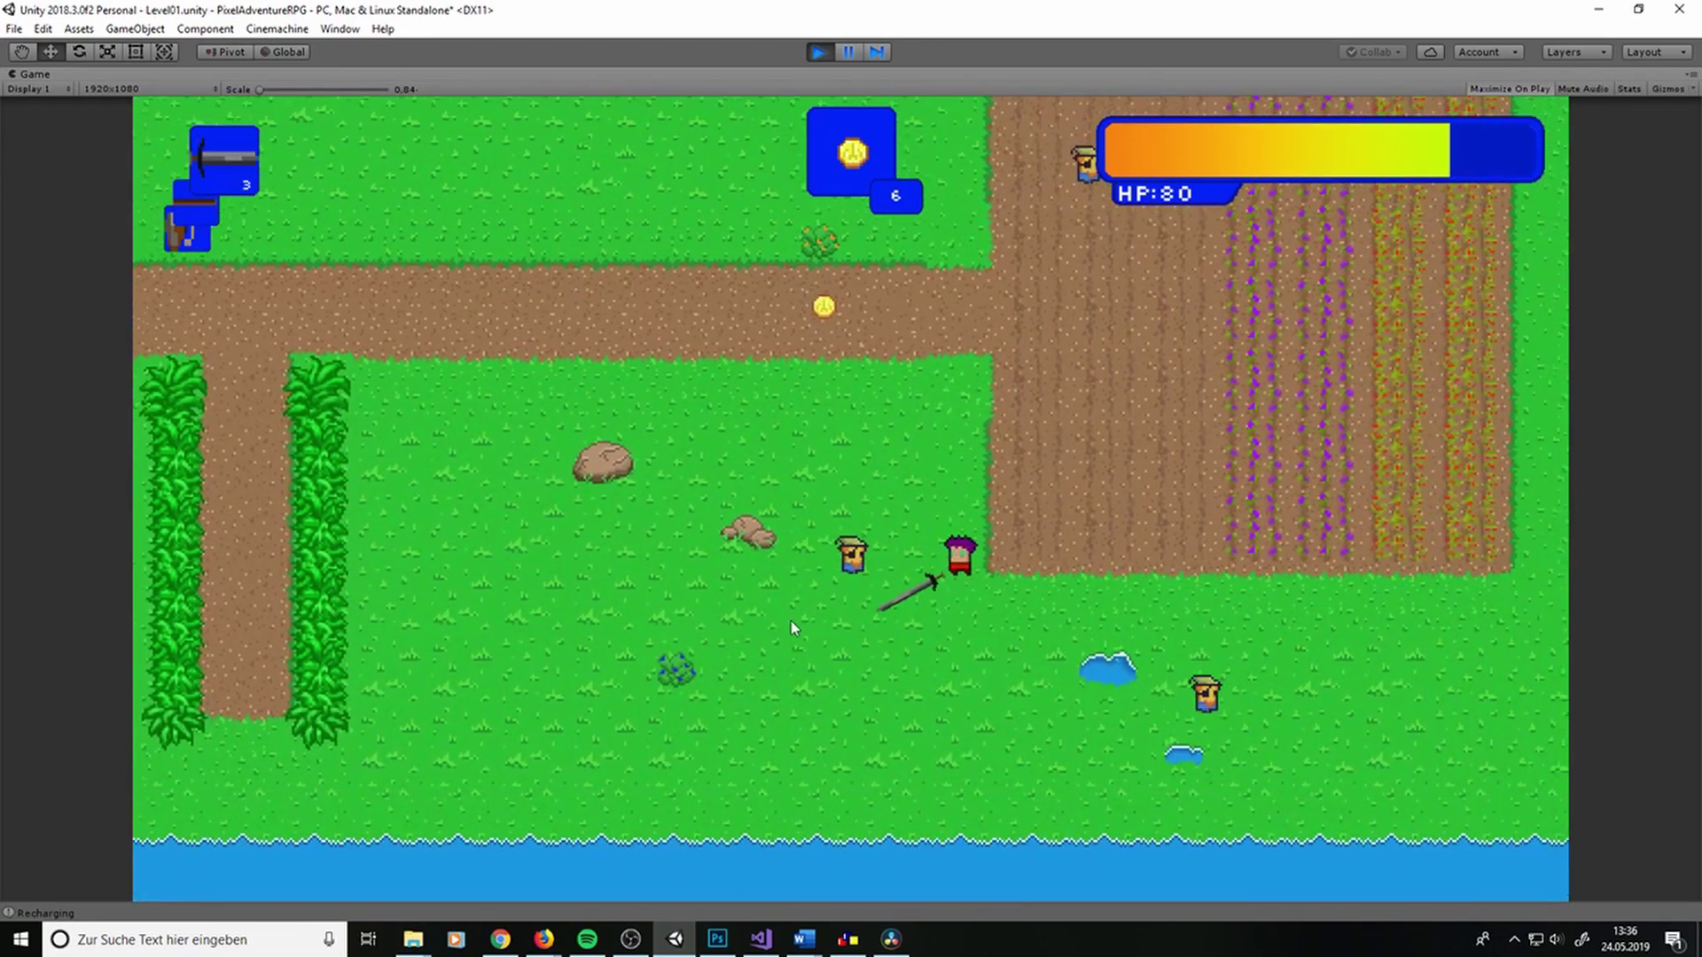
key("d")
key("s")
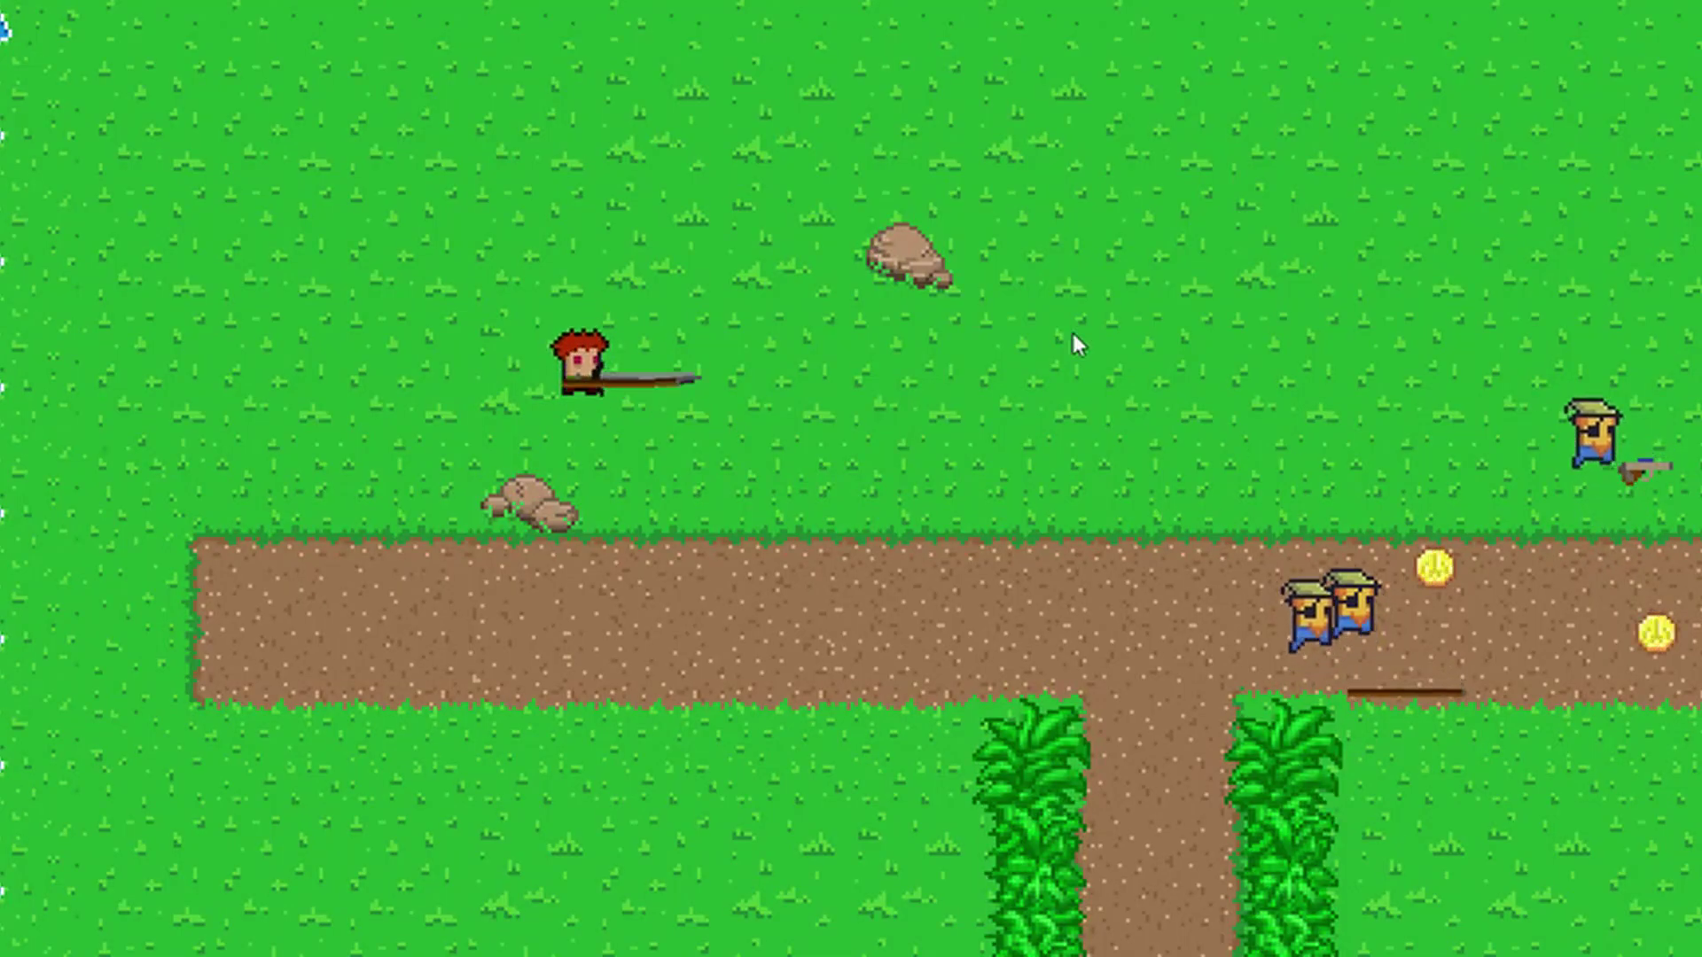
Move the red-haired player between the rocks on the northern grass, aiming the long weapon towards the path
key("d")
key("w")
key("a")
key("d")
key("s")
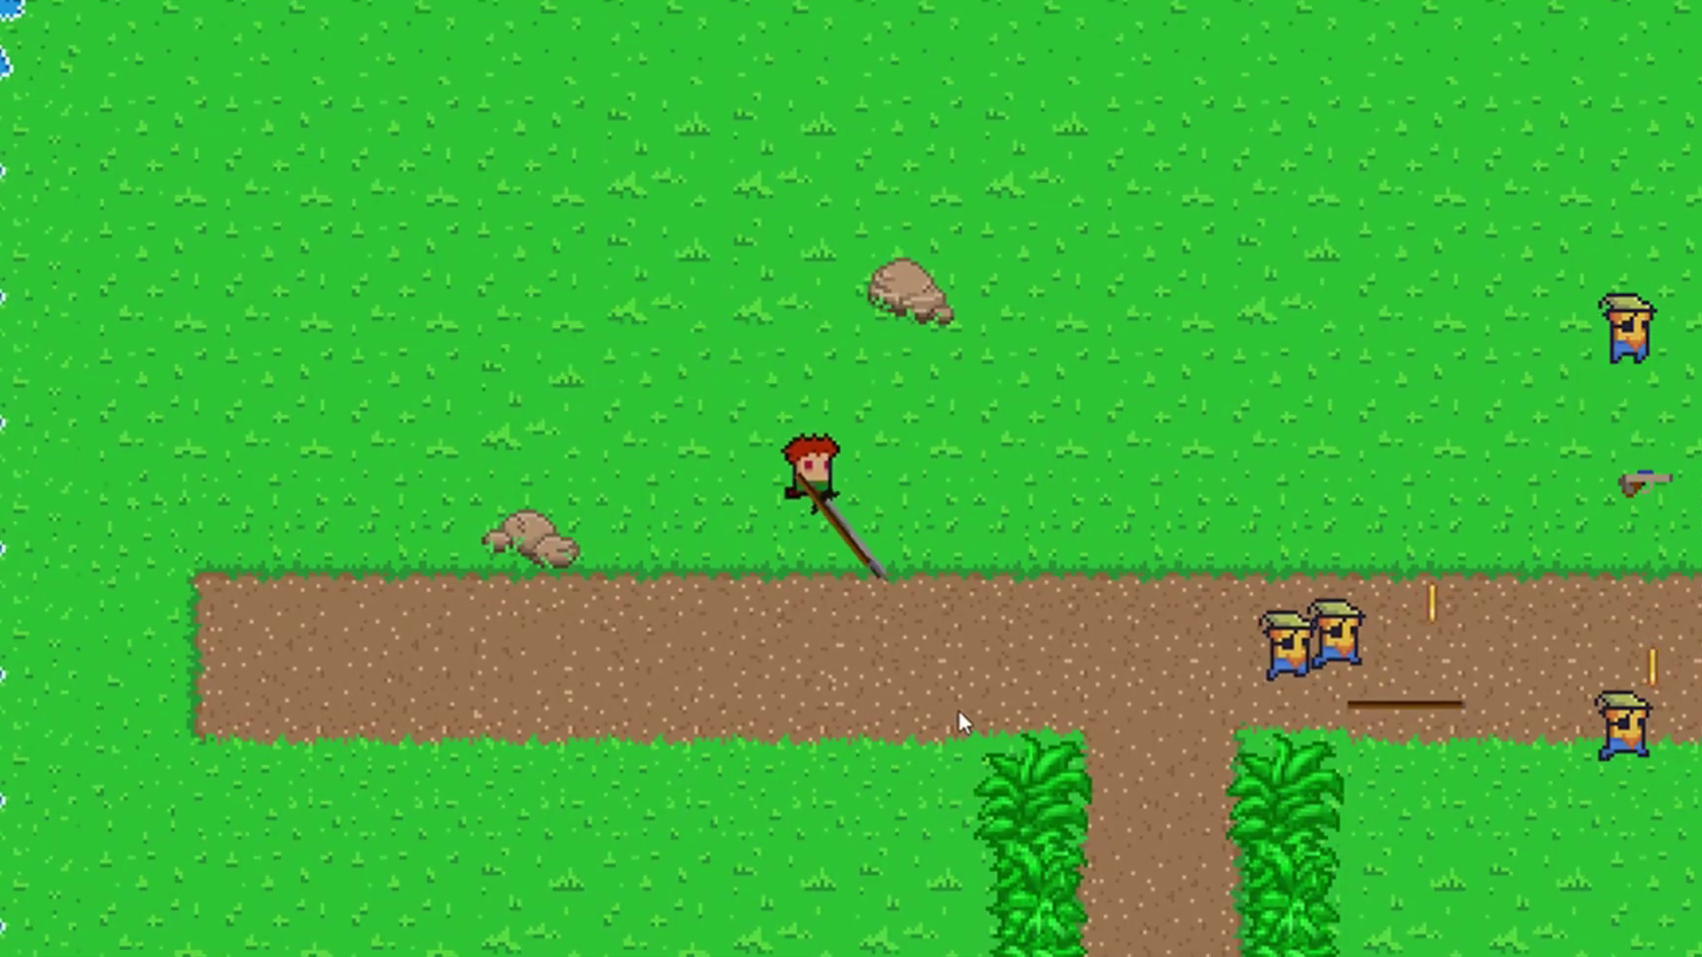
Engage the two enemies on the dirt path with the red-haired player and retreat along the path's western part
key("d")
left_click(1311, 576)
key("a")
key("w")
key("d")
key("s")
key("a")
key("s")
key("w")
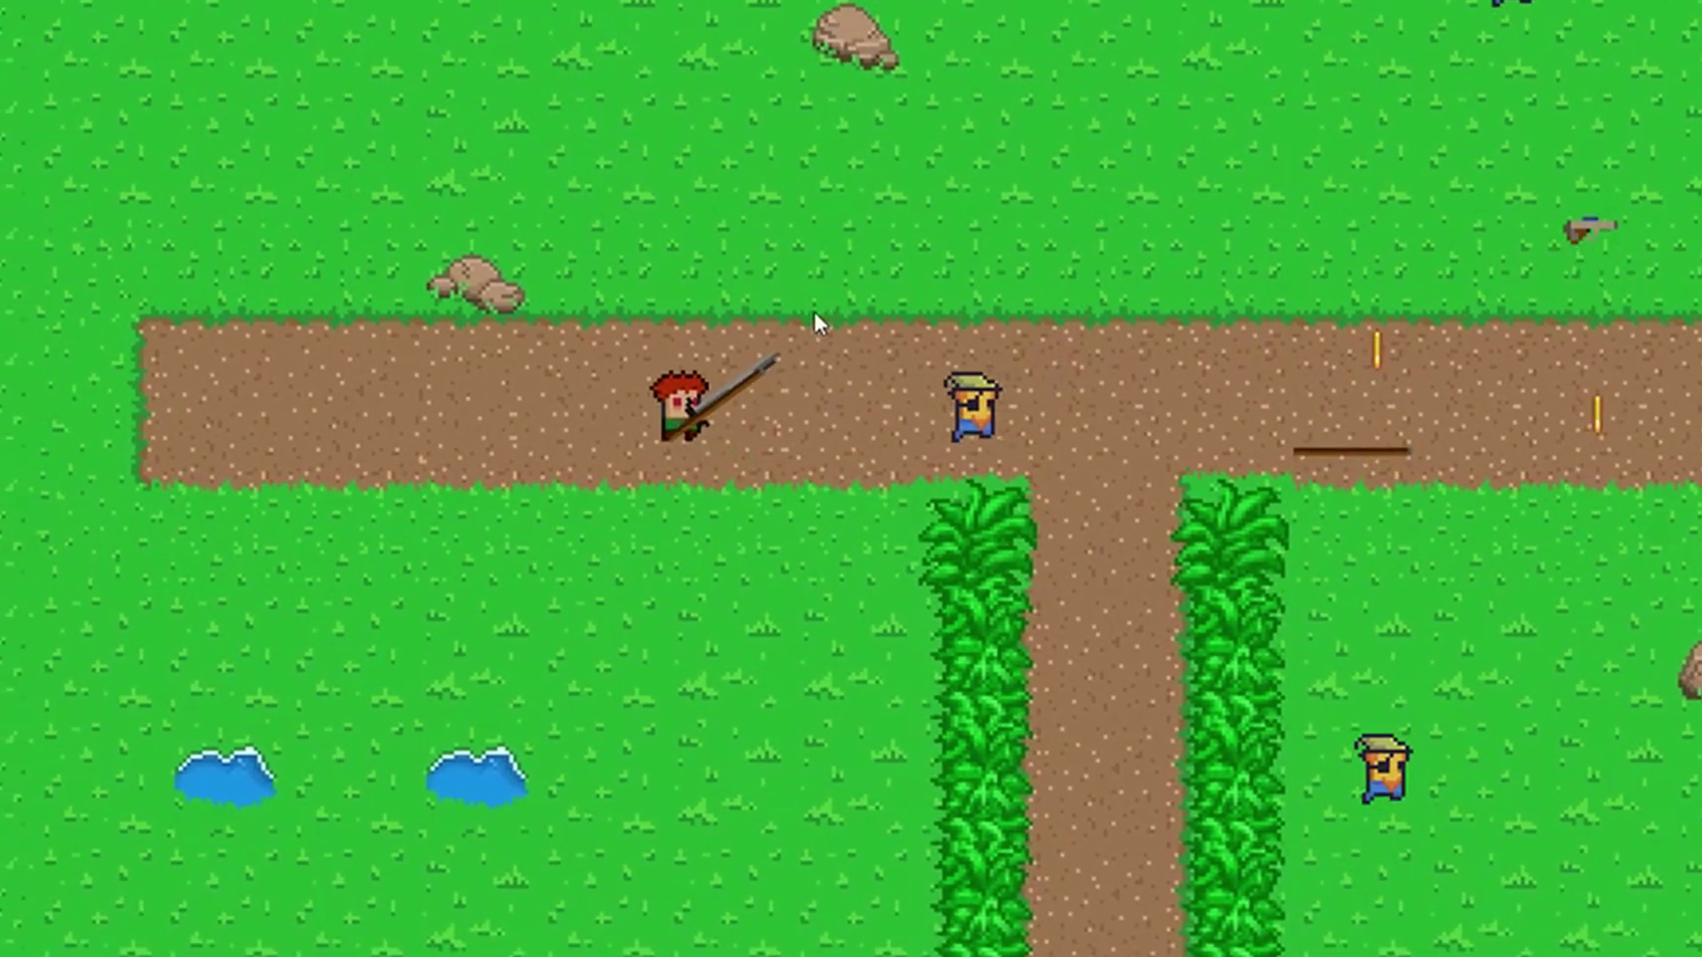
Attack the enemy on the path and lead it up to the northern grass with the red-haired player
key("s")
key("d")
left_click(998, 444)
key("w")
key("a")
key("d")
key("w")
key("d")
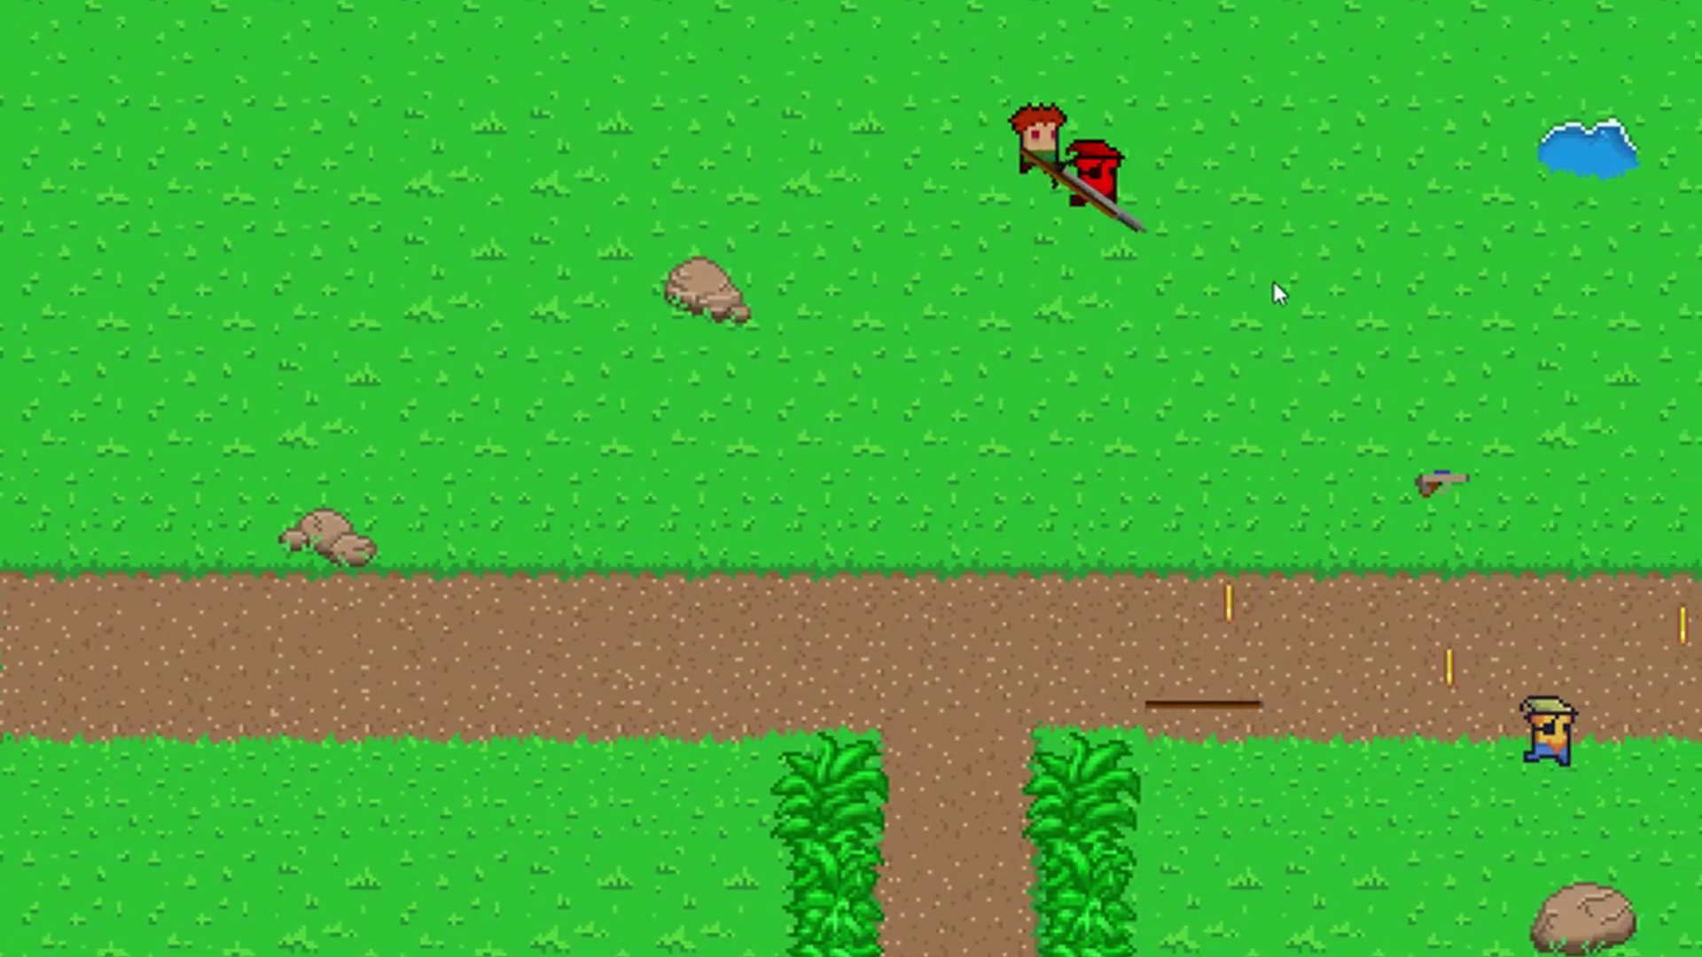
Fight the enemy at close range on the northern grass and move the red-haired player back west
key("s")
key("a")
key("w")
key("d")
key("s")
key("a")
key("a")
key("w")
key("a")
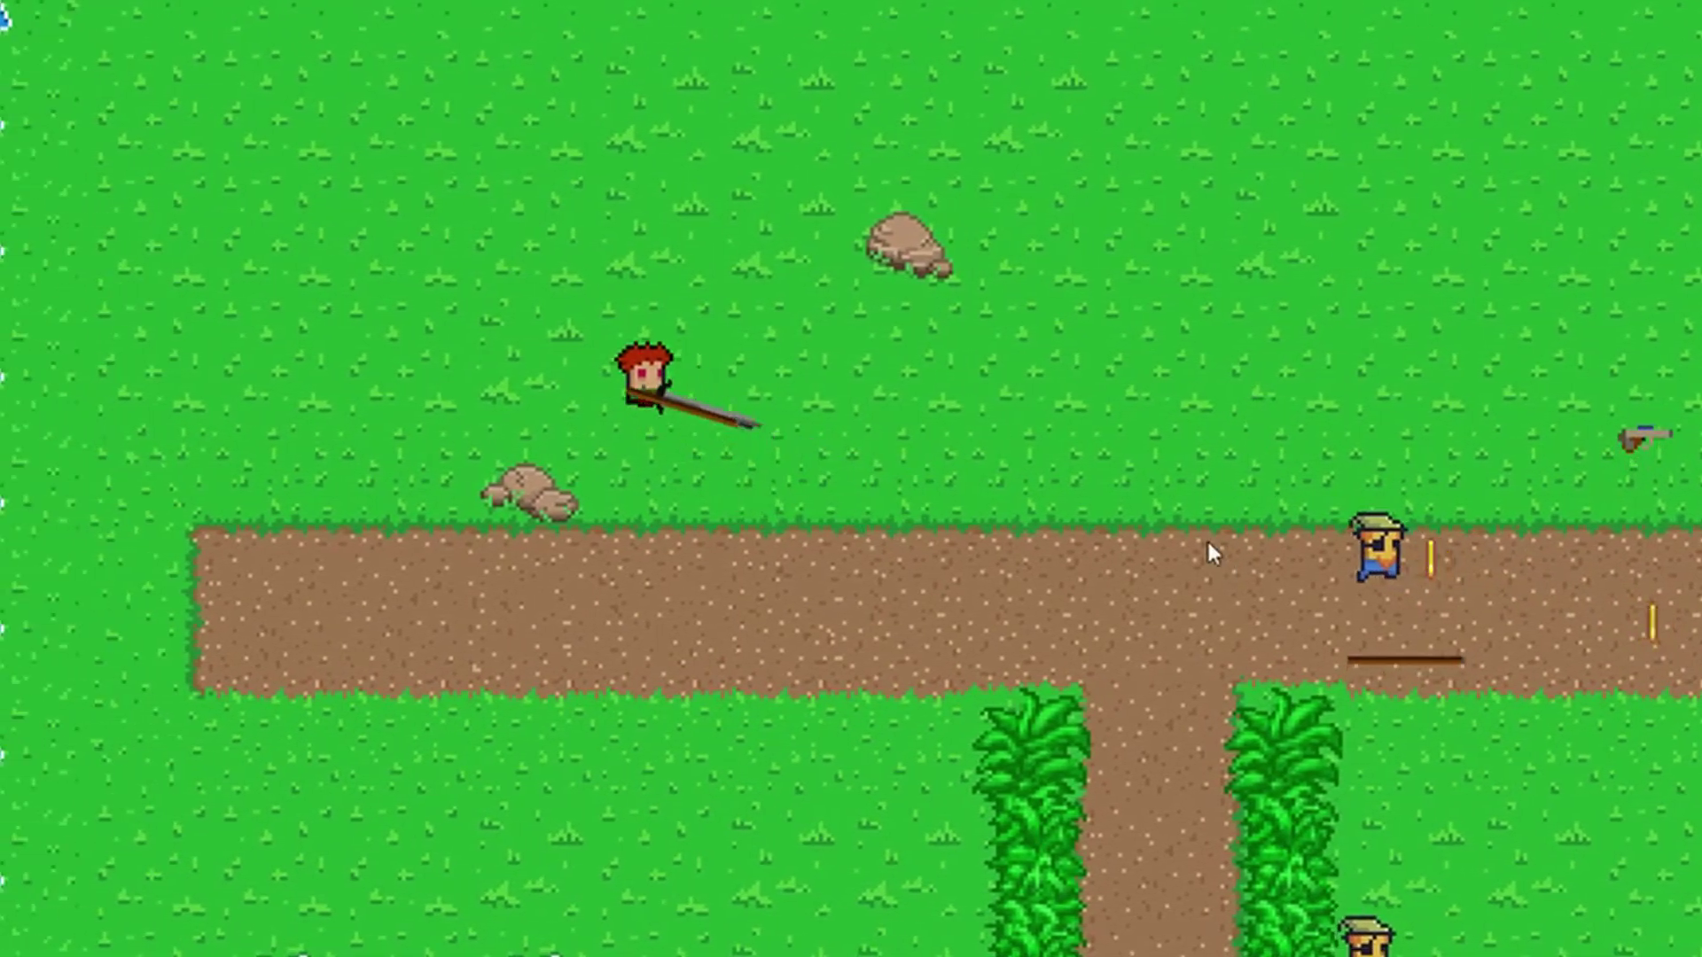
Walk the red-haired player to the western end of the dirt path and face the approaching enemy
key("s")
key("d")
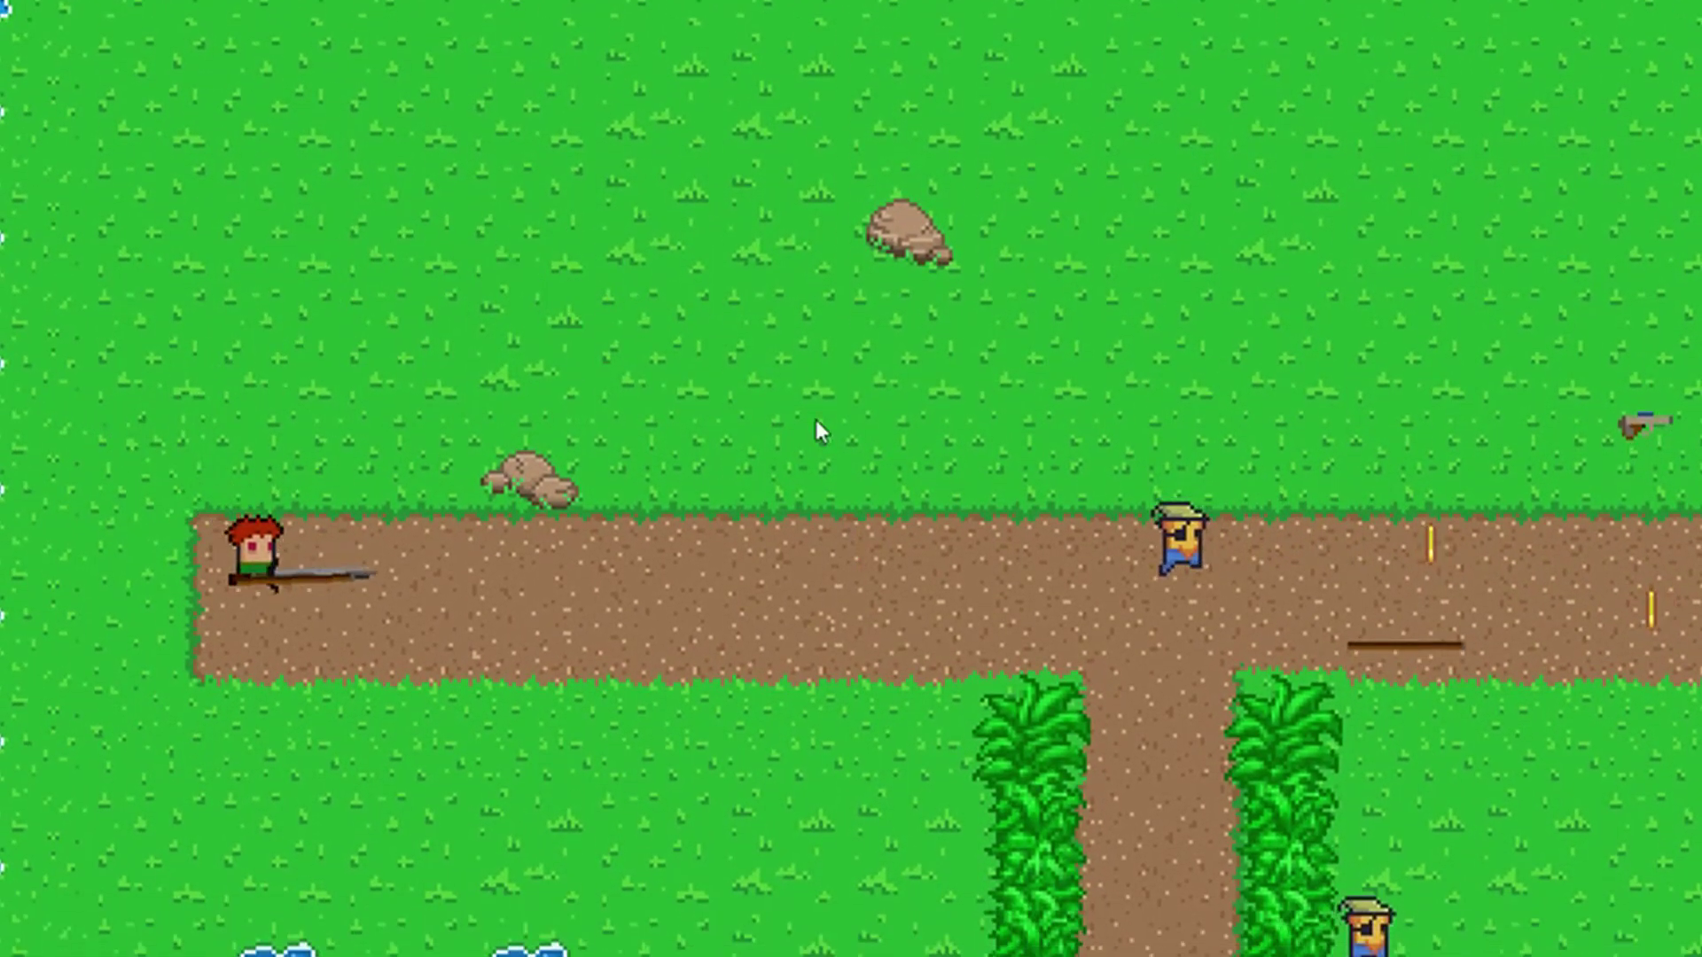
key("a")
key("d")
key("d")
key("s")
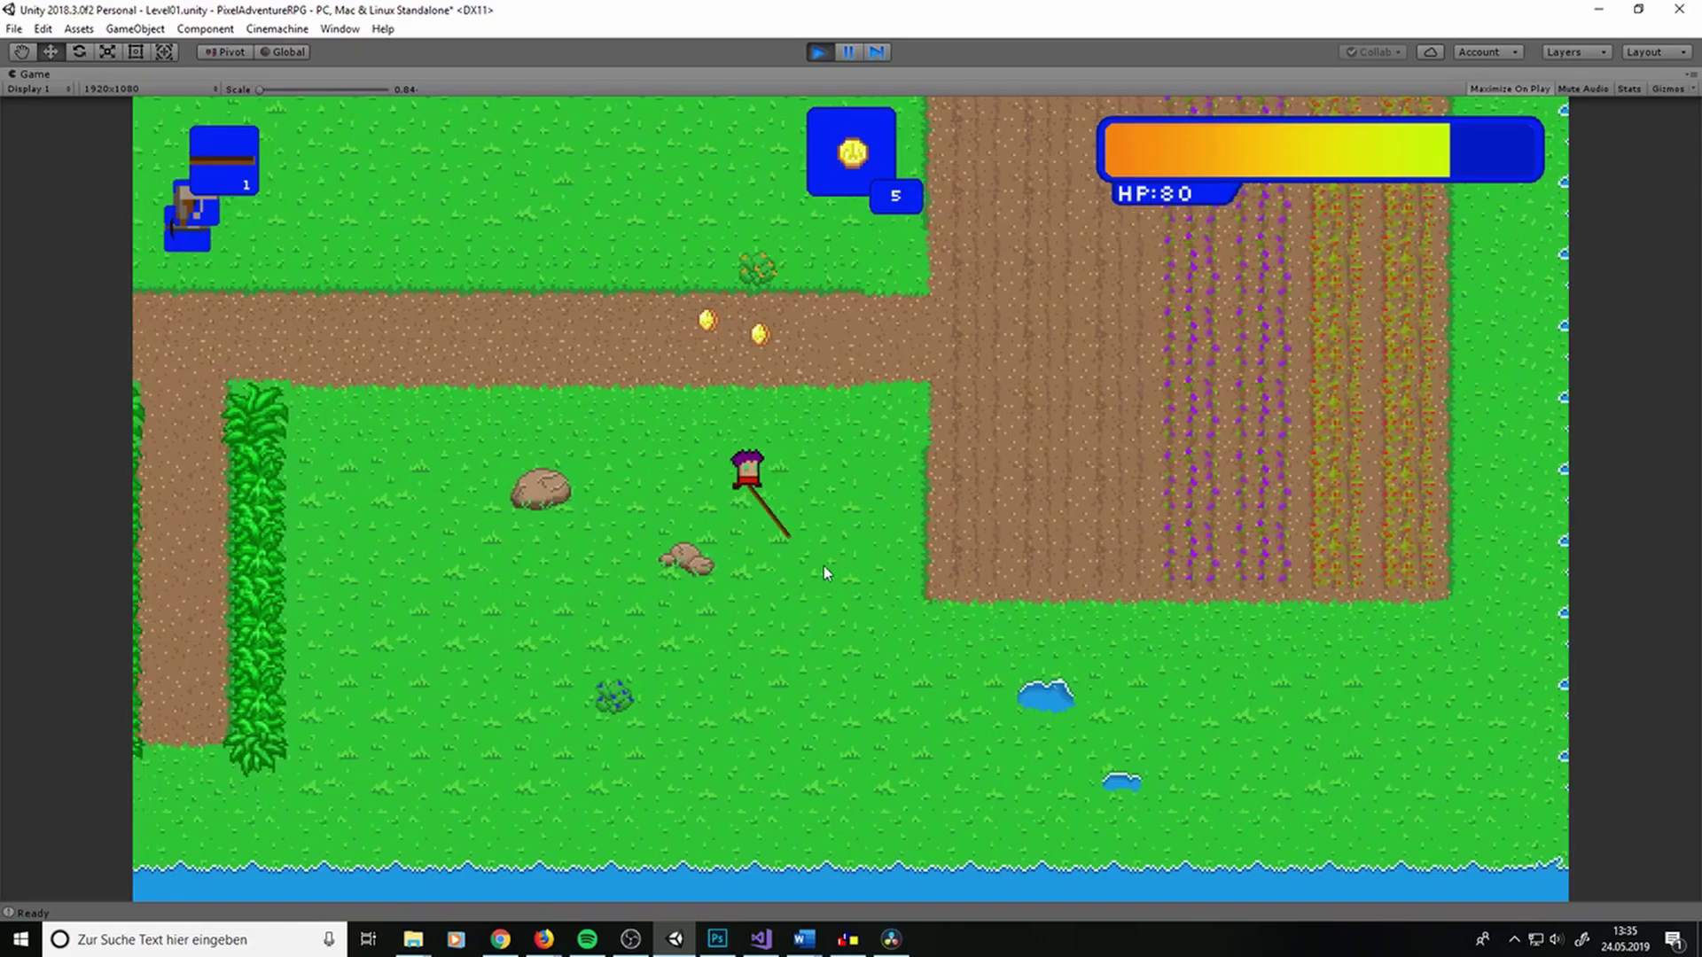
Cross the dirt path northwest with the stick-carrying player, collect a coin and attack on the northern grass
key("w")
key("a")
key("a")
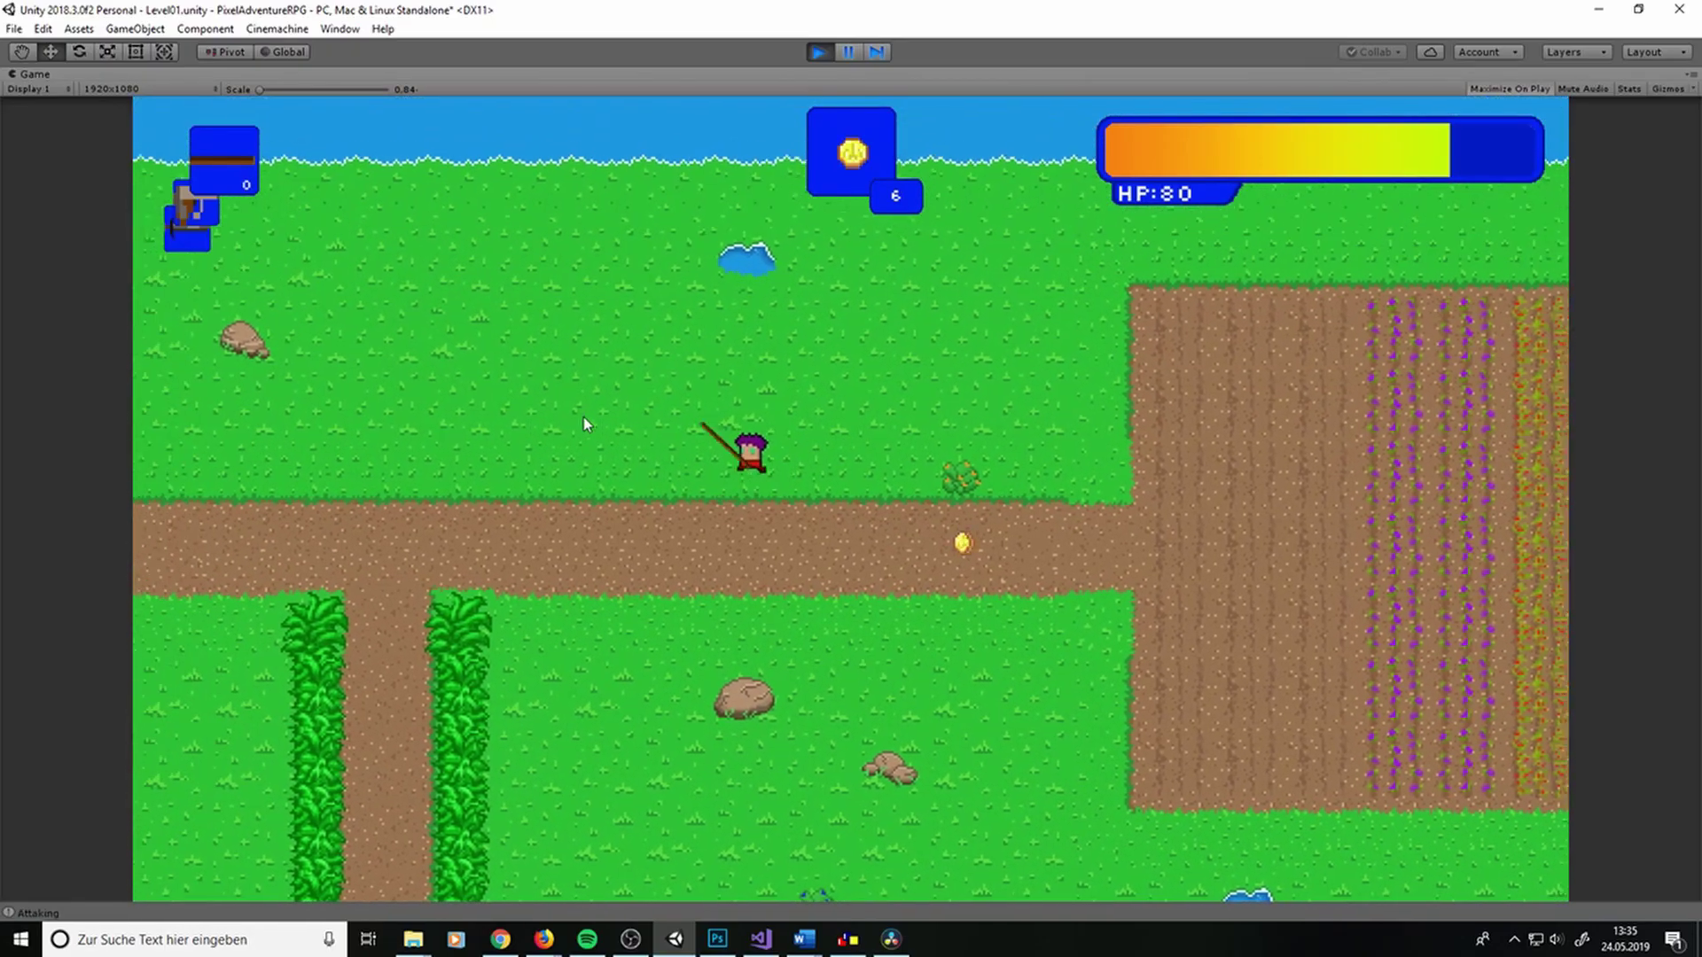
Fight the enemy beside the western ponds with the pistol and sword, and return northeast to the dirt path
key("a")
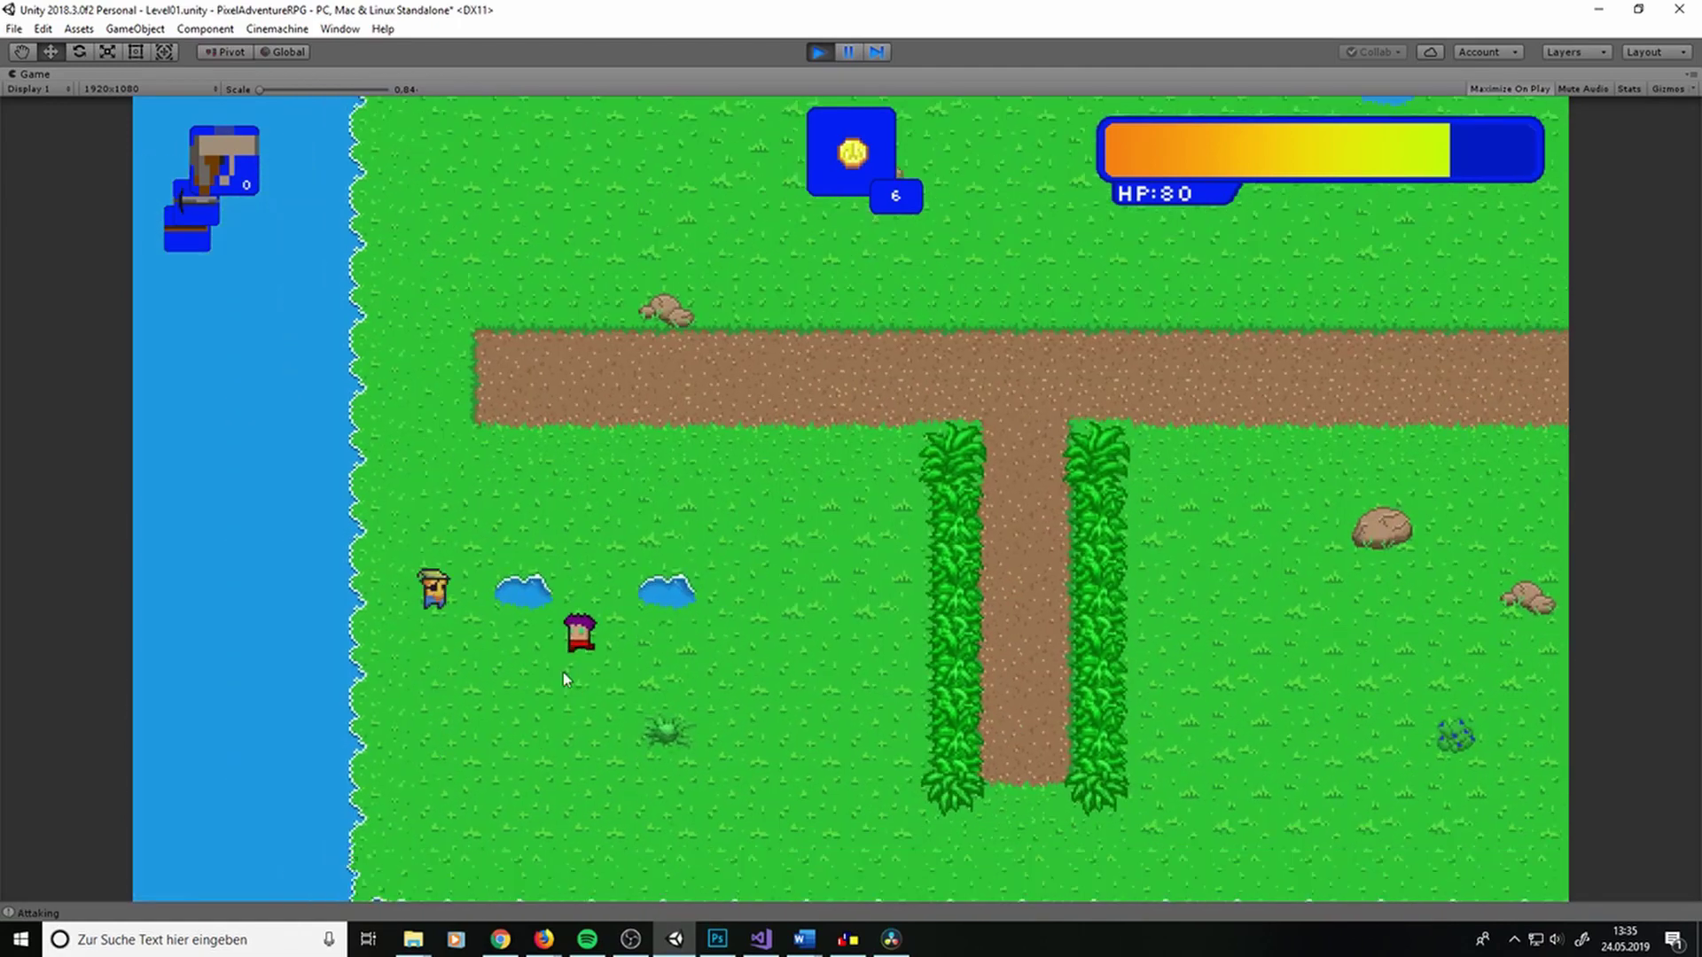
left_click(505, 441)
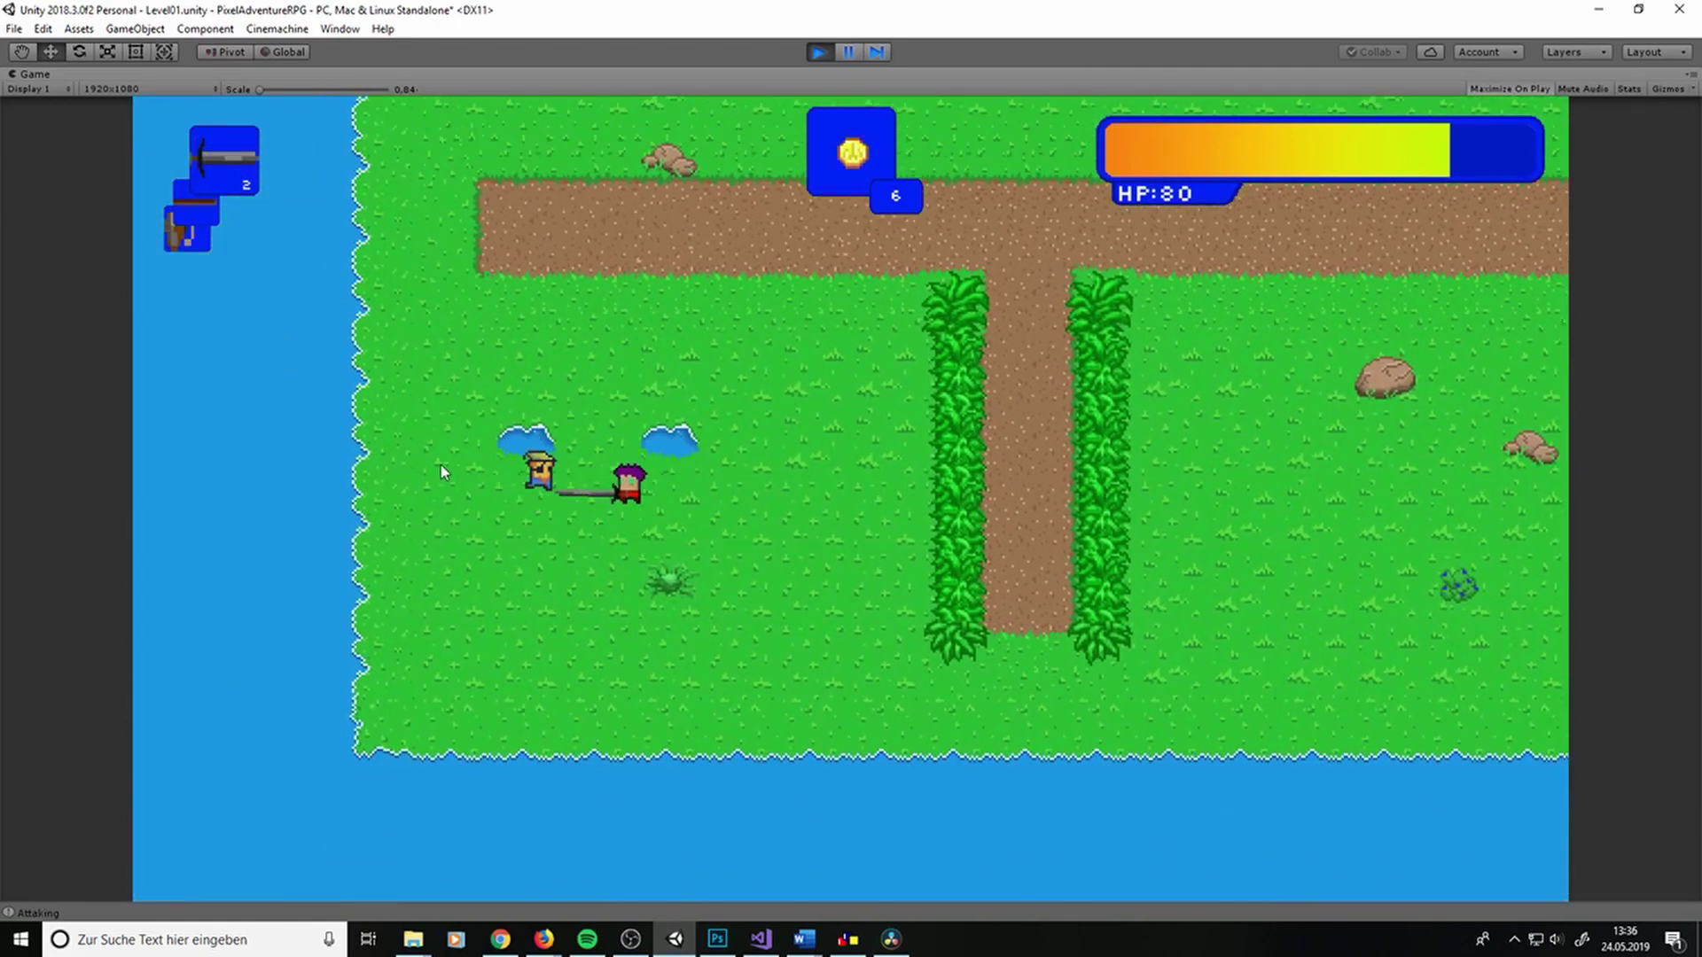
key("w")
key("d")
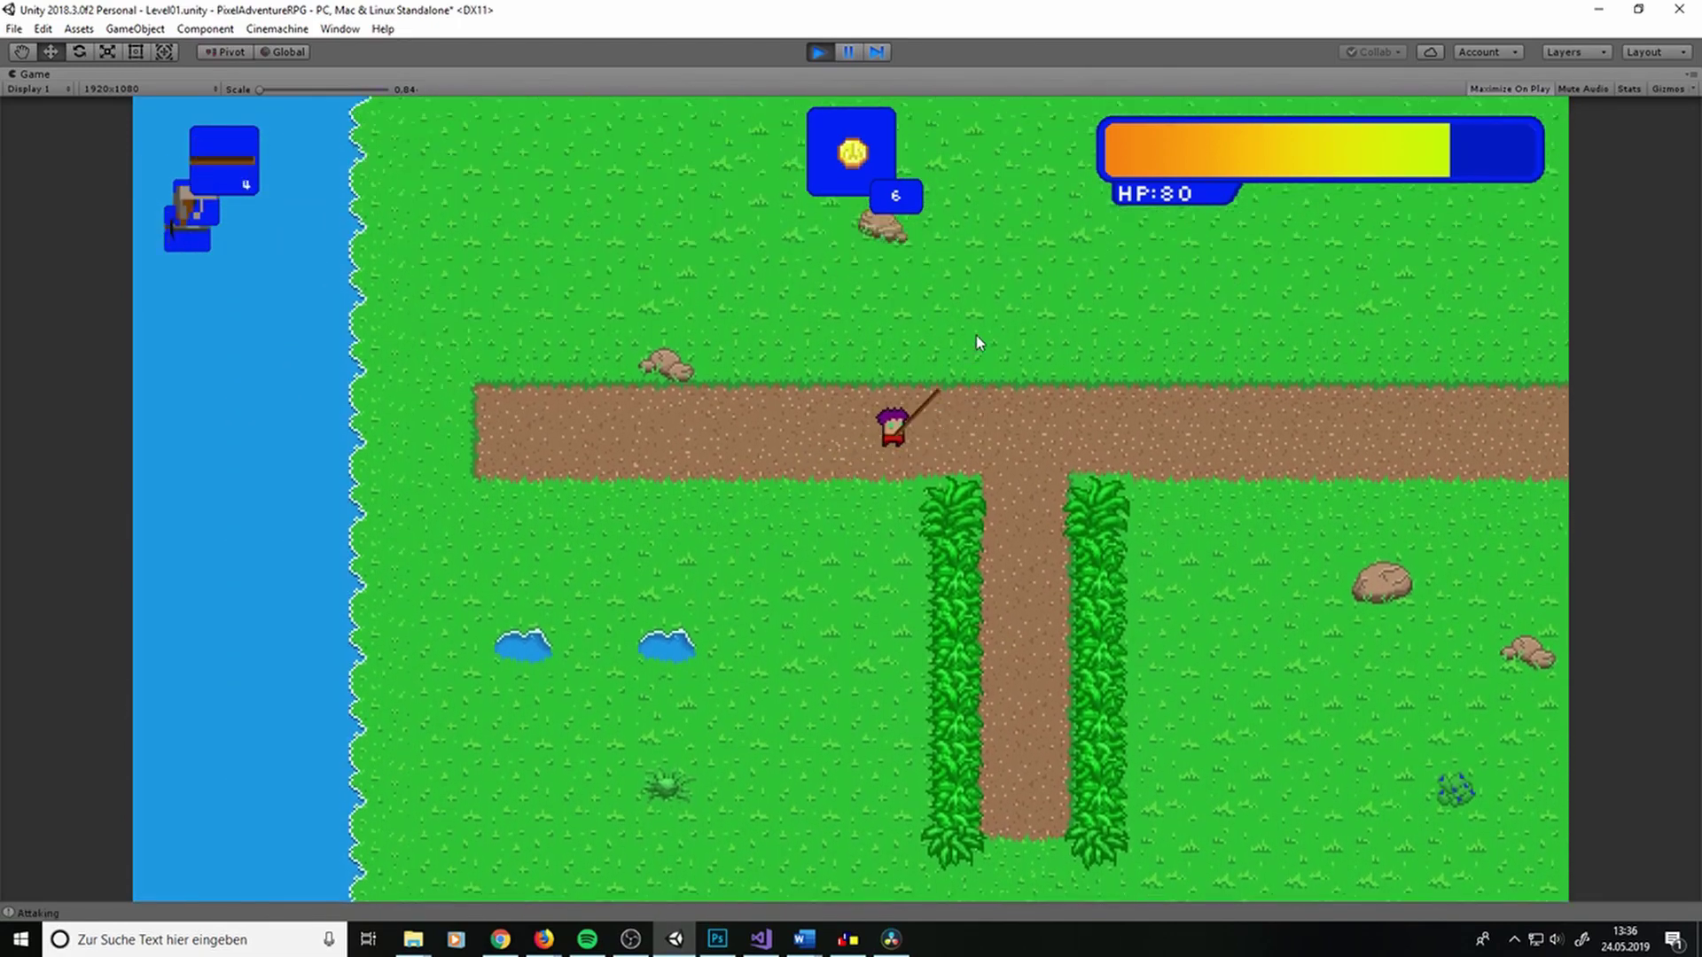